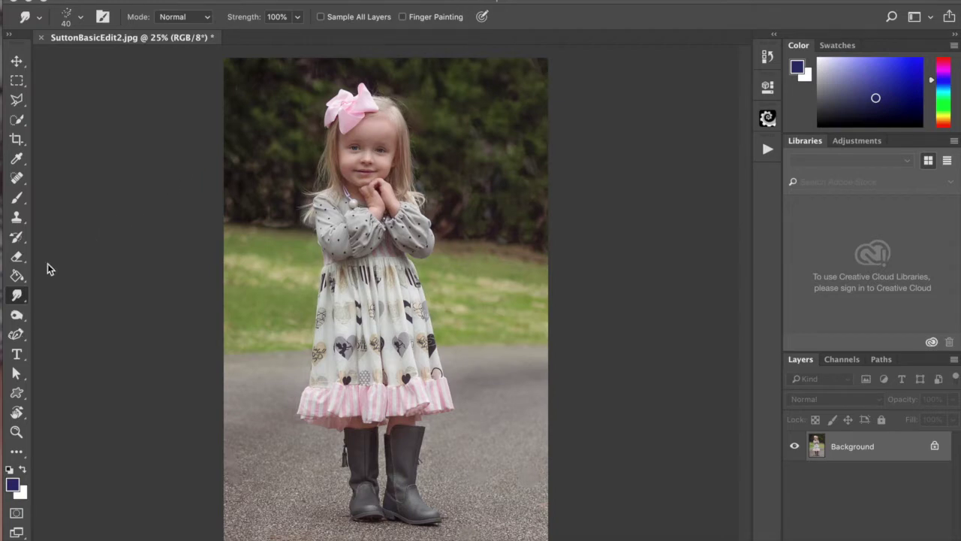
Start a Curvature Pen path at the dress waist beneath the sleeve, tracing the right side of the bodice down to the skirt.
click(20, 336)
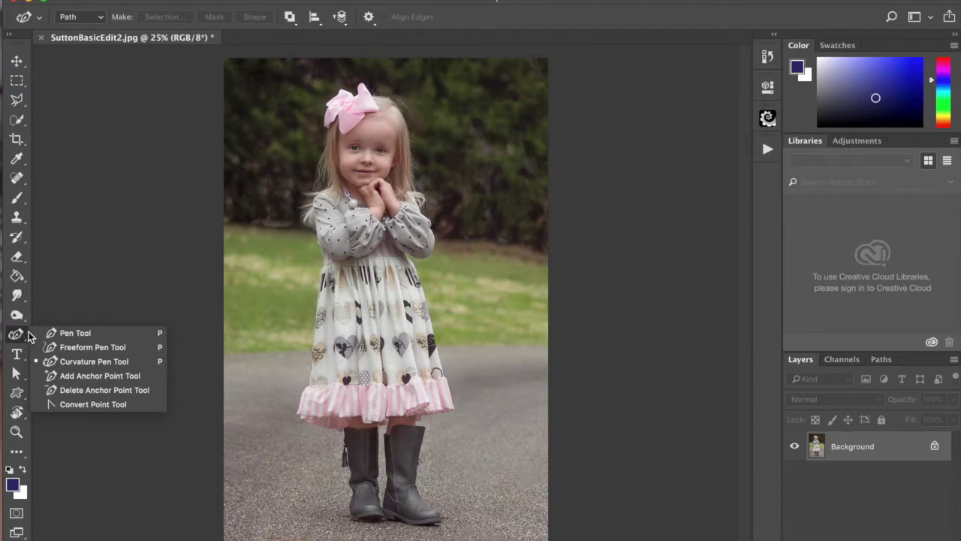
click(126, 361)
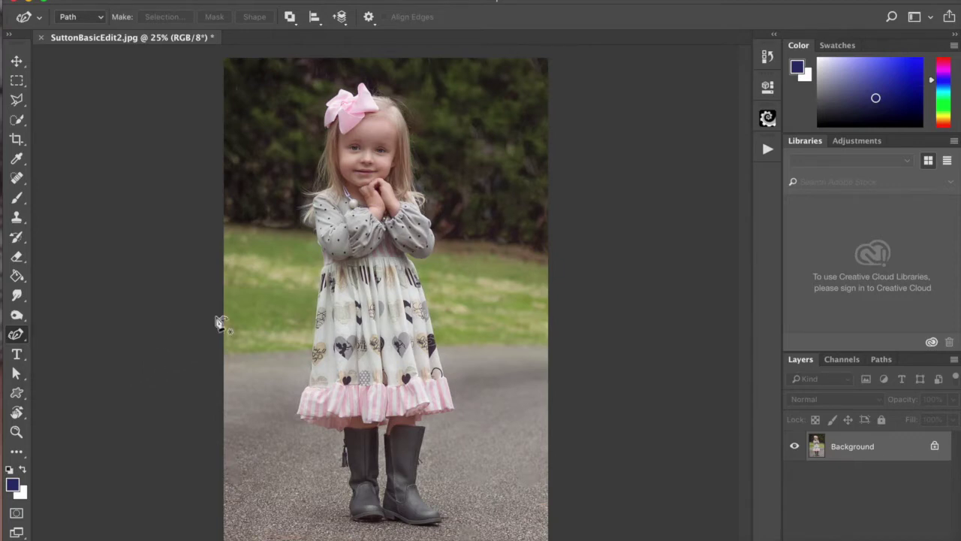
key(super+plus)
key(super+plus)
key(super+plus)
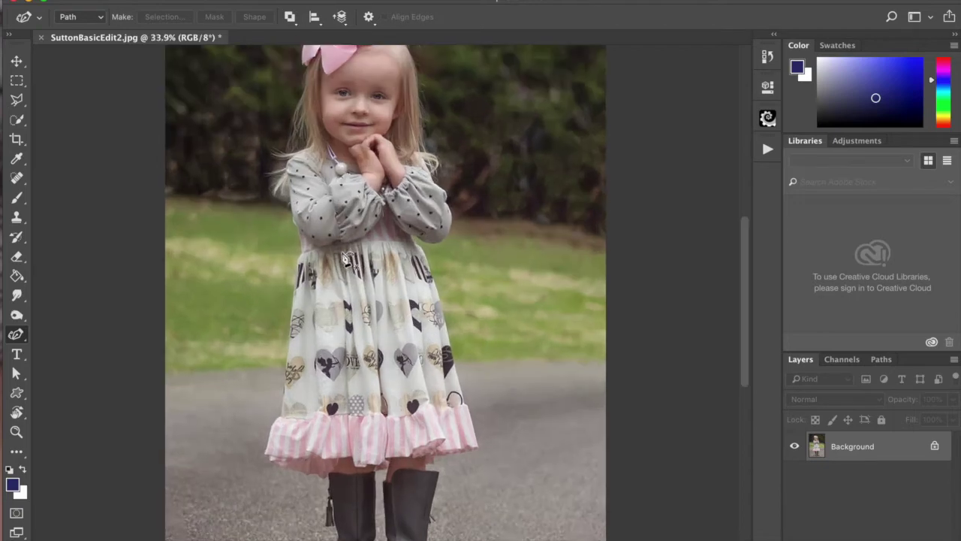
scroll(354, 263, up, 5)
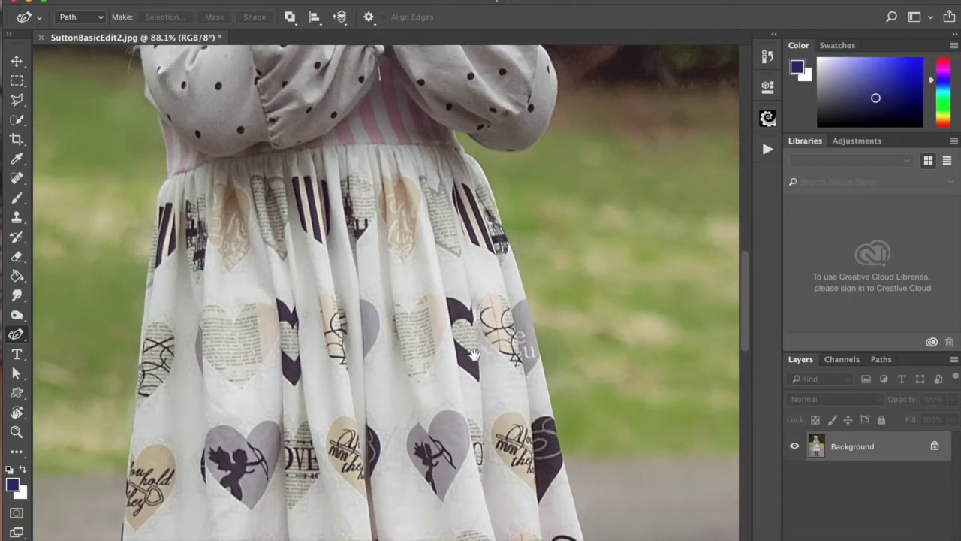
drag(485, 378, 434, 267)
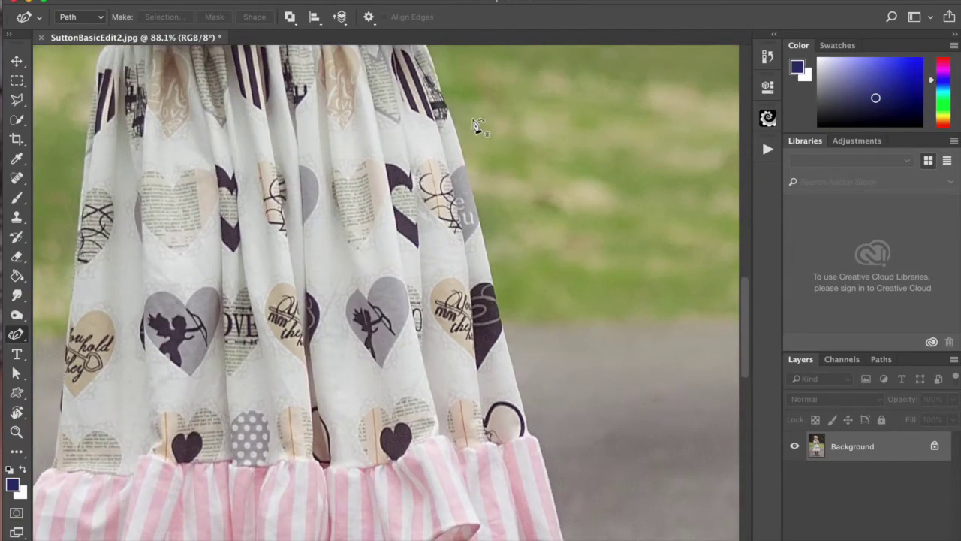
drag(406, 159, 405, 363)
scroll(405, 363, up, 5)
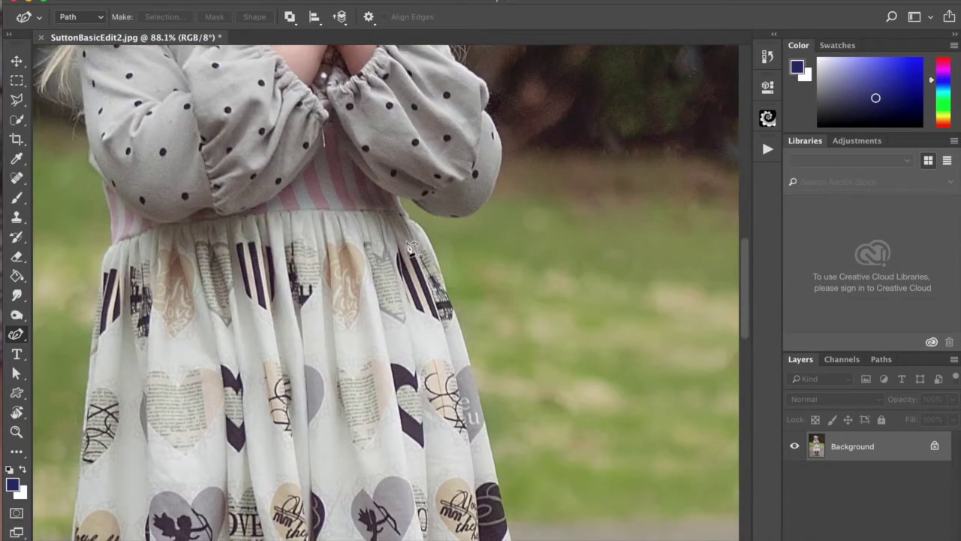
scroll(409, 196, up, 2)
scroll(410, 197, up, 3)
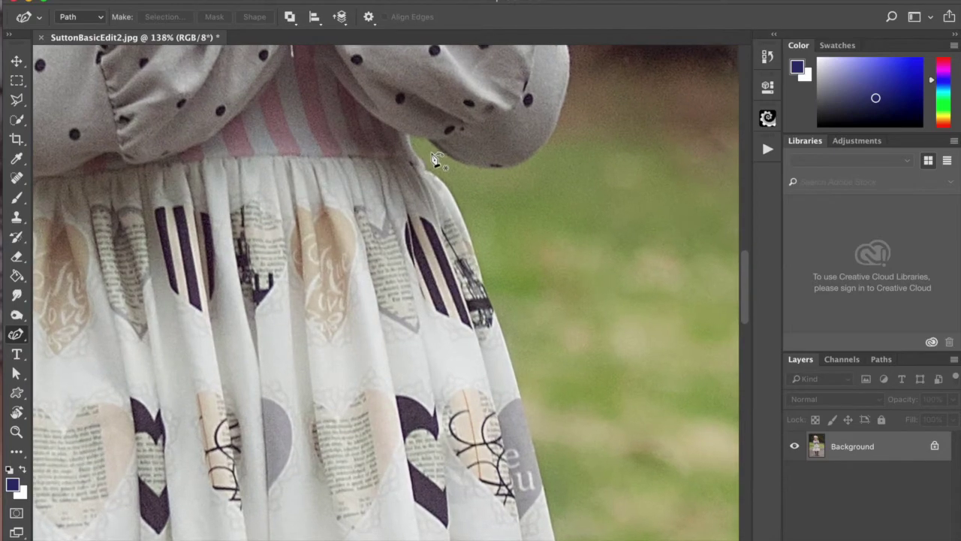
scroll(448, 159, up, 3)
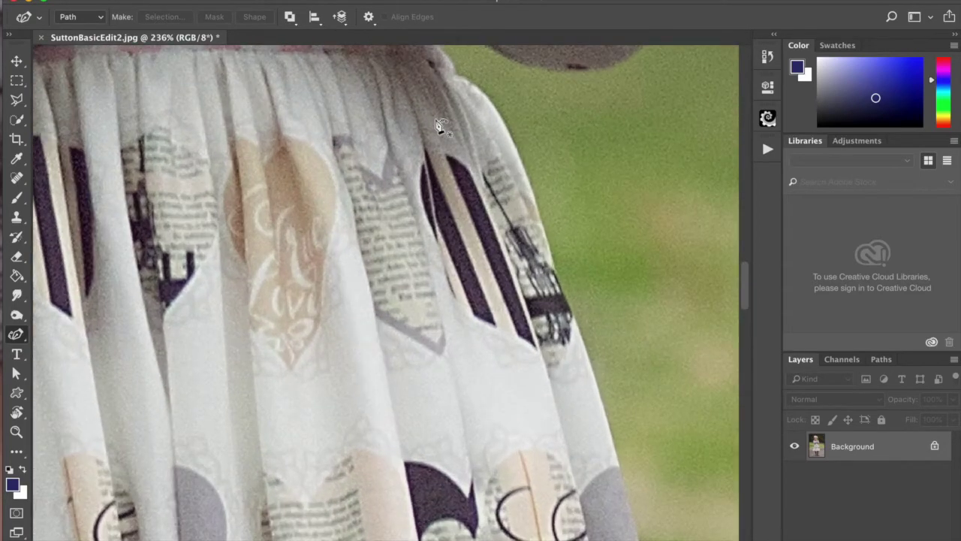
scroll(366, 302, up, 2)
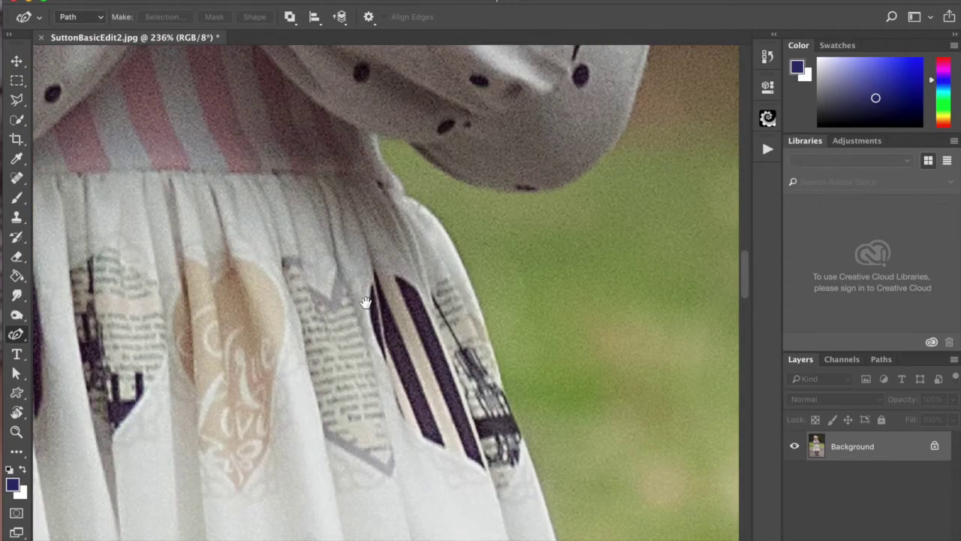
click(376, 135)
click(384, 166)
click(401, 191)
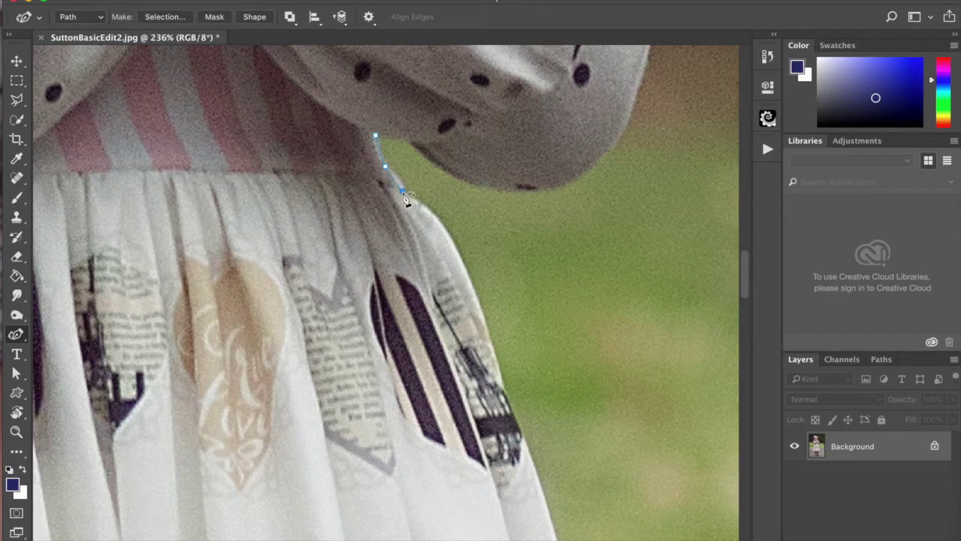
Extend the path down the skirt's upper right edge, adding an anchor point and repositioning another to fit the curve at the hip.
click(438, 218)
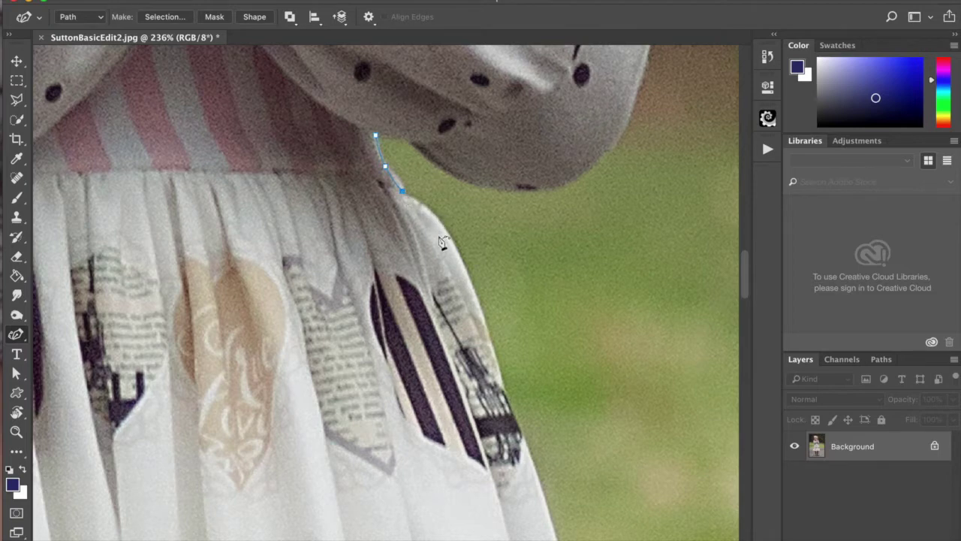
click(476, 307)
click(498, 381)
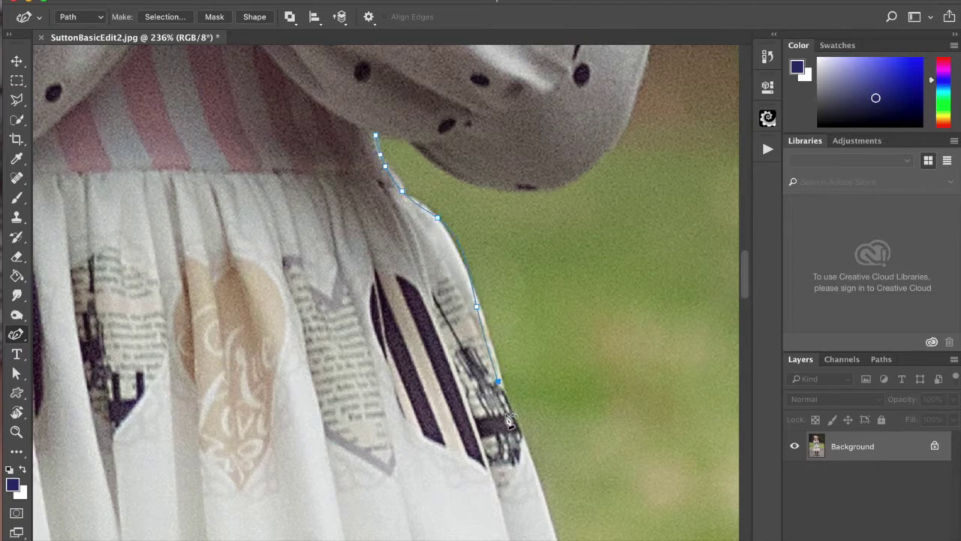
click(531, 467)
click(458, 258)
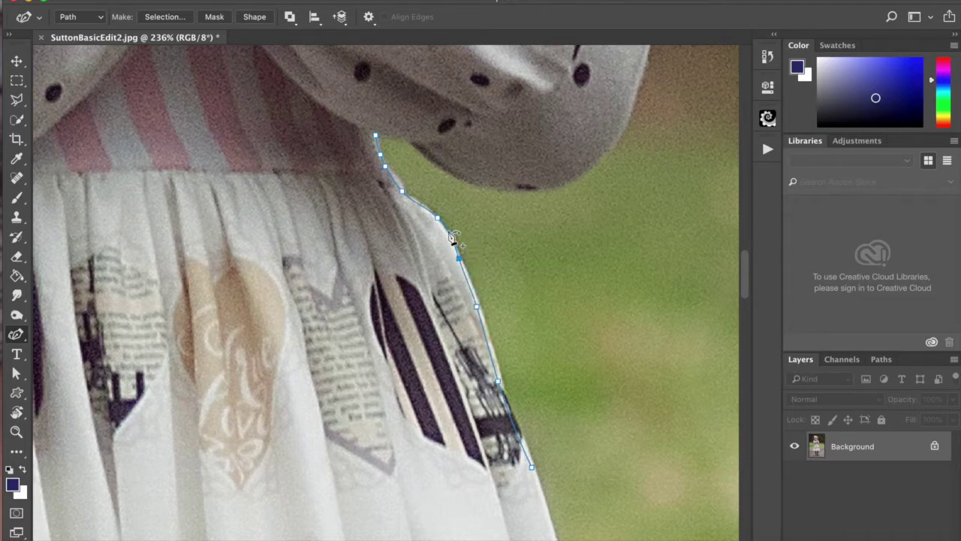
drag(438, 219, 432, 222)
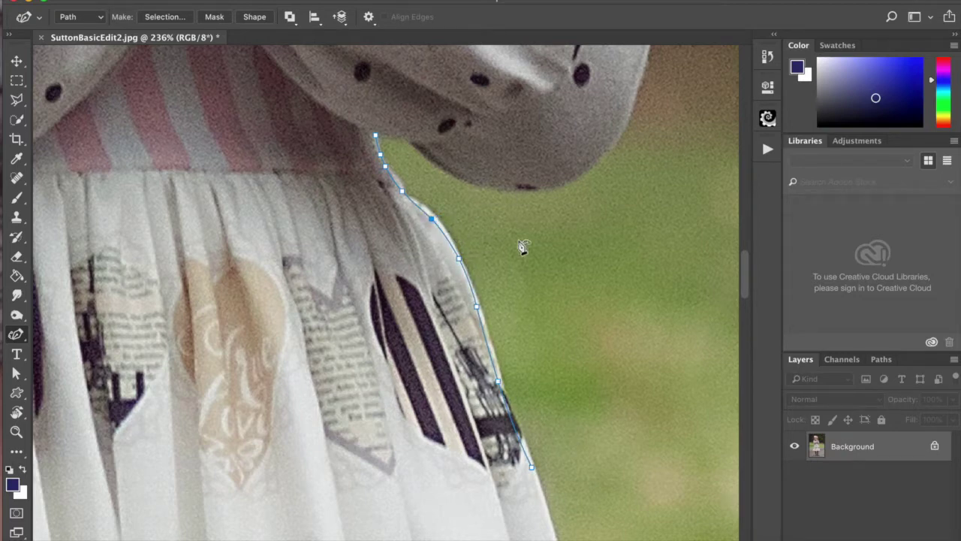
Continue the path down the skirt's right edge to the dark heart, adding an extra anchor point below the grey heart.
drag(637, 395, 628, 242)
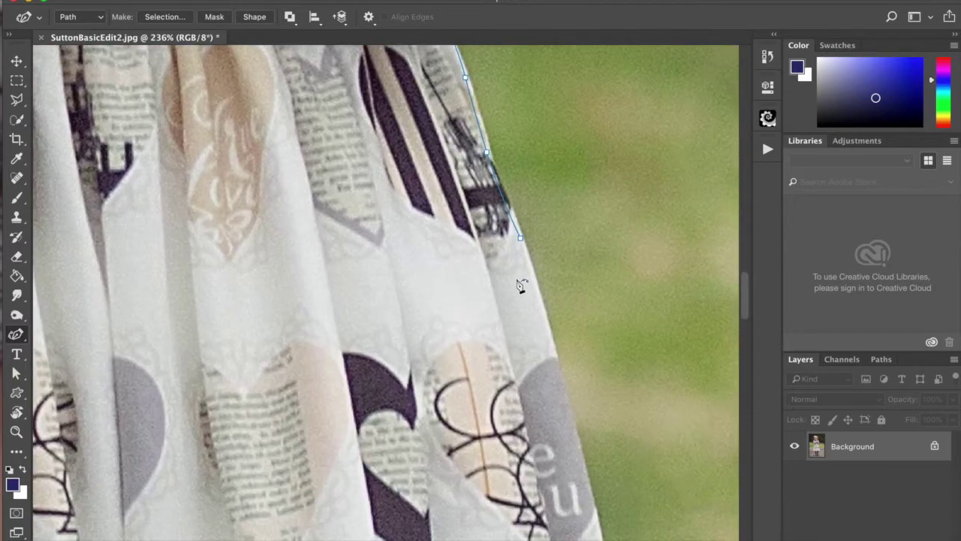
click(537, 296)
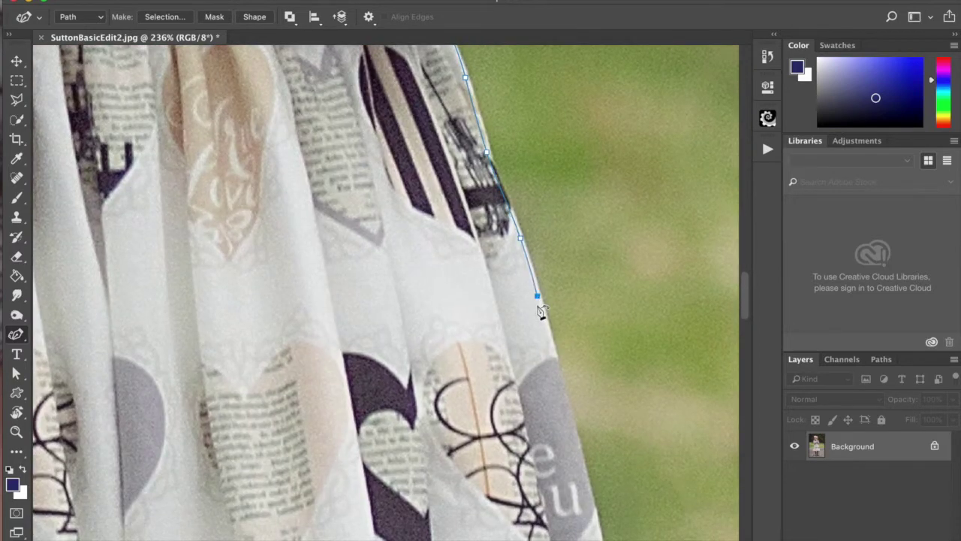
click(563, 403)
click(593, 495)
drag(700, 444, 663, 154)
click(631, 287)
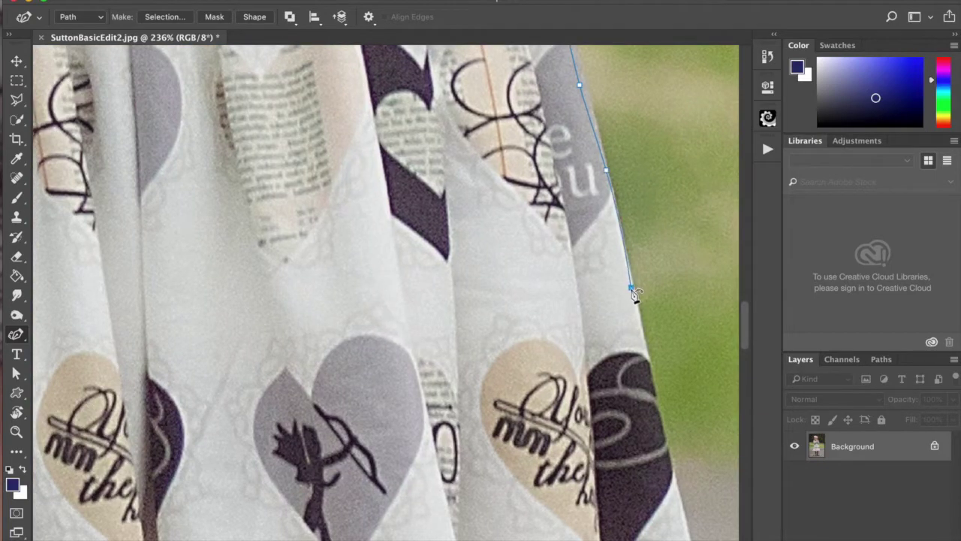
click(658, 421)
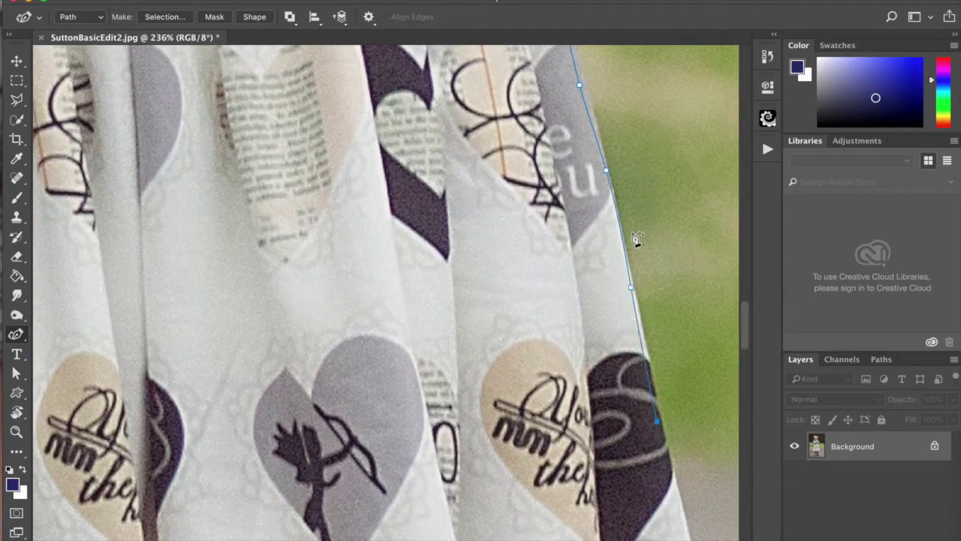
click(615, 219)
drag(616, 219, 618, 218)
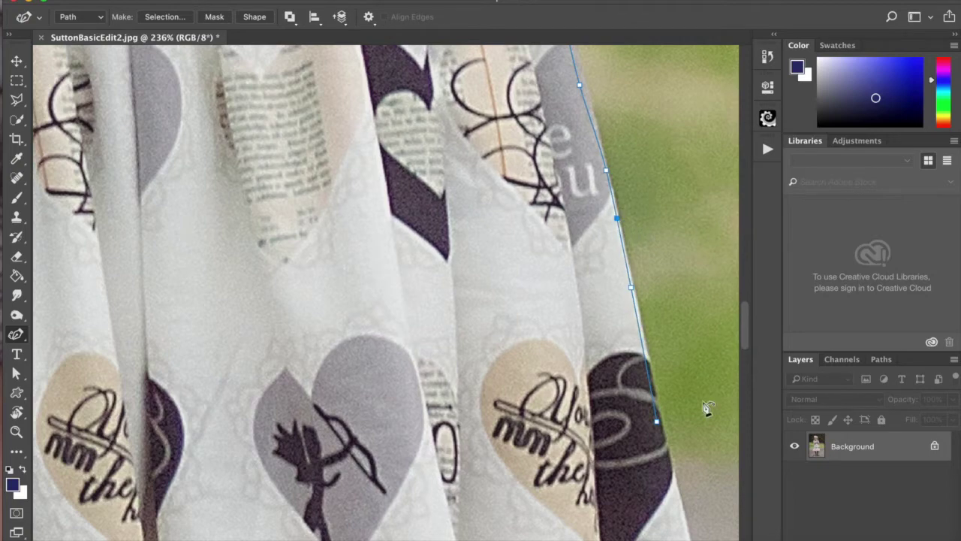
Trace the lower right edge of the white skirt and round the upper corner of the pink striped ruffle.
drag(606, 418, 609, 217)
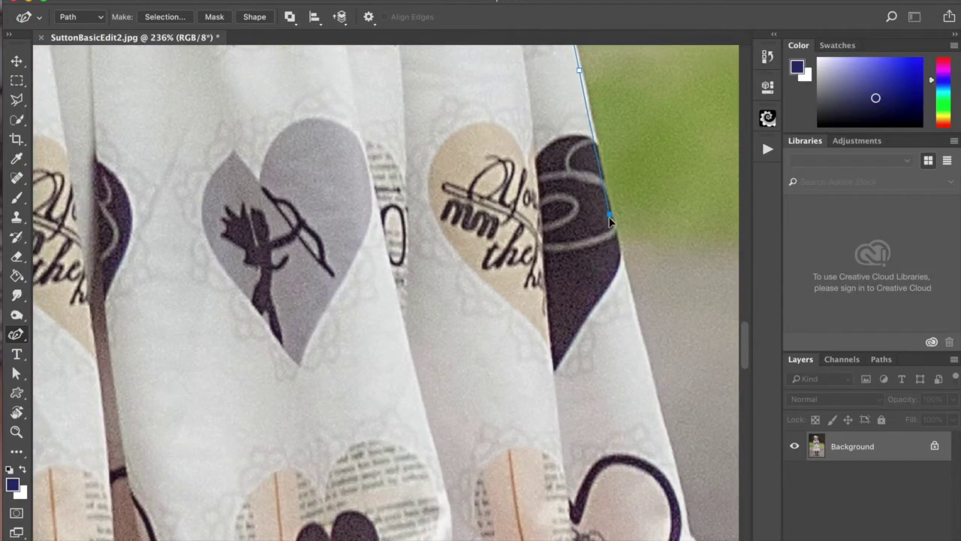
click(644, 349)
click(670, 457)
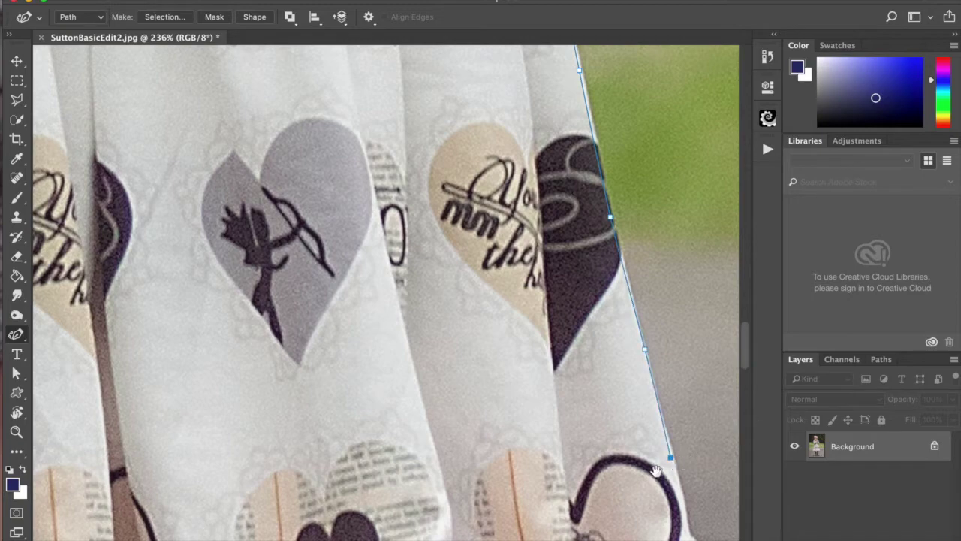
drag(658, 464, 601, 171)
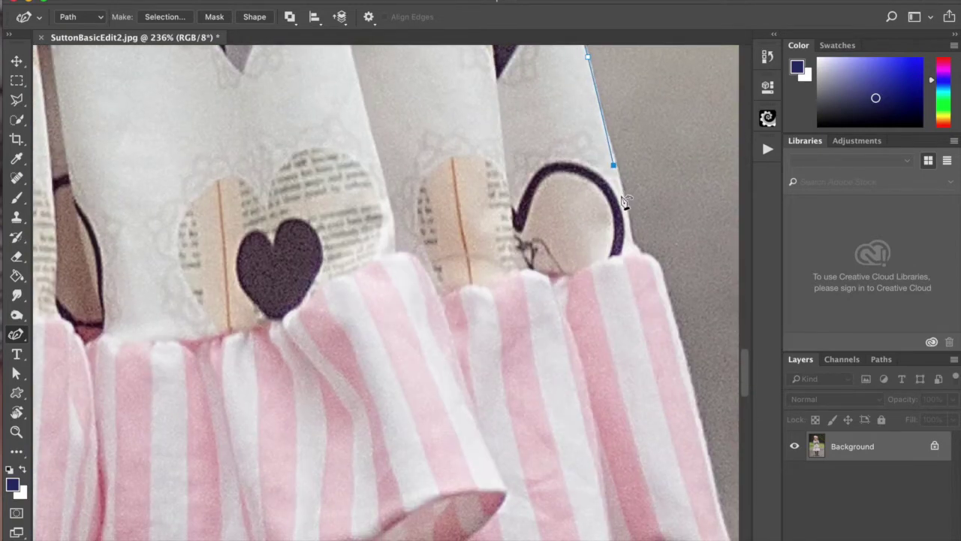
click(622, 195)
click(630, 233)
click(639, 255)
click(652, 264)
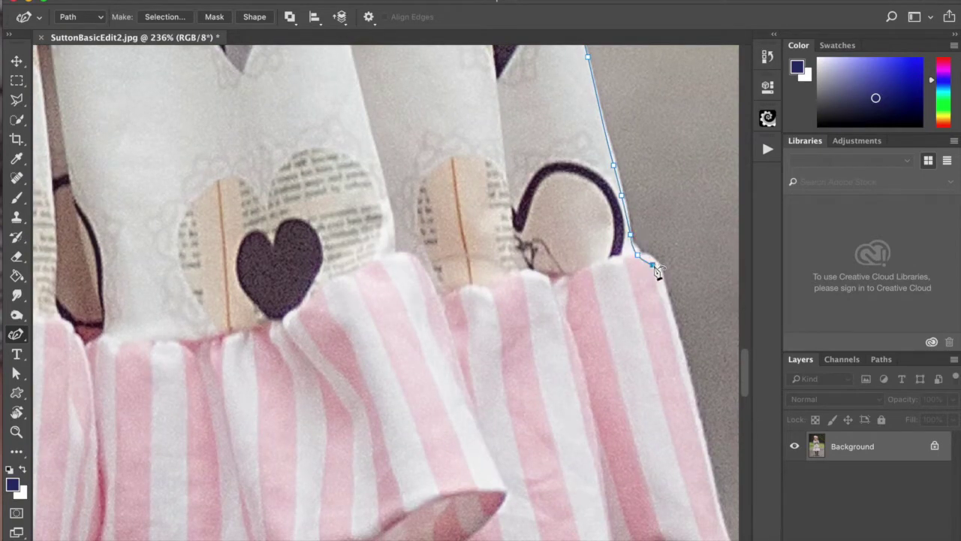
Continue the path down the right side of the pink striped ruffle.
click(660, 286)
click(668, 320)
click(688, 362)
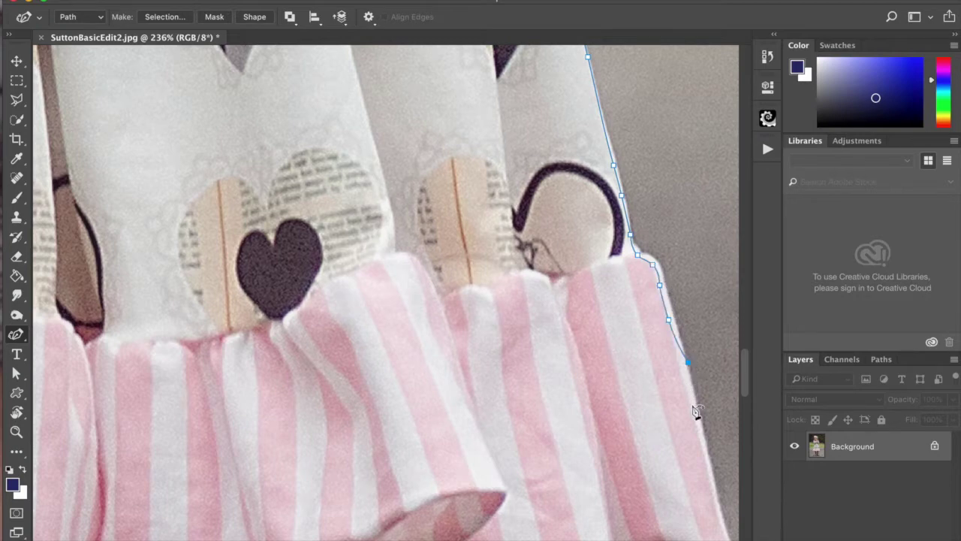
click(696, 412)
click(704, 454)
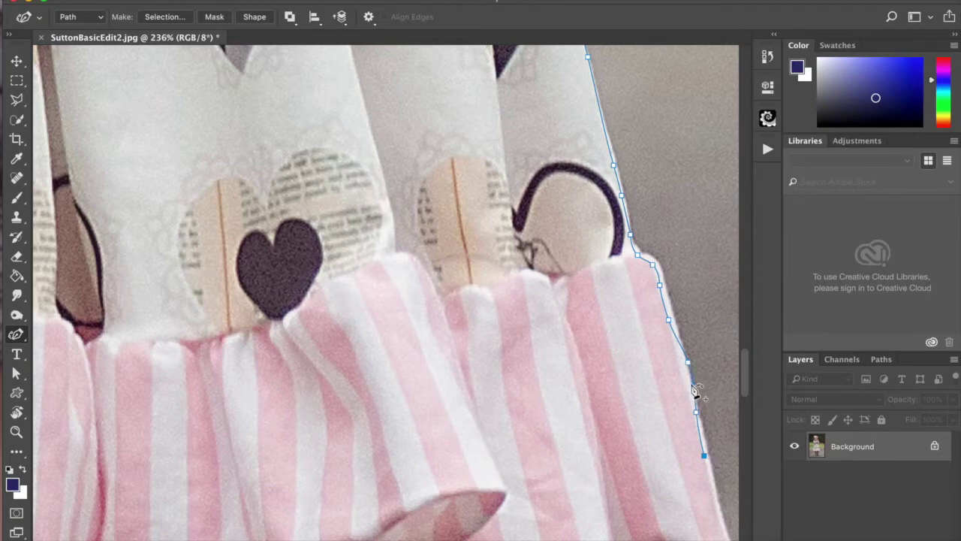
Reposition the anchor points along the ruffle's side and upper corner so the path follows the fabric edge.
ctrl+click(688, 362)
drag(688, 362, 684, 366)
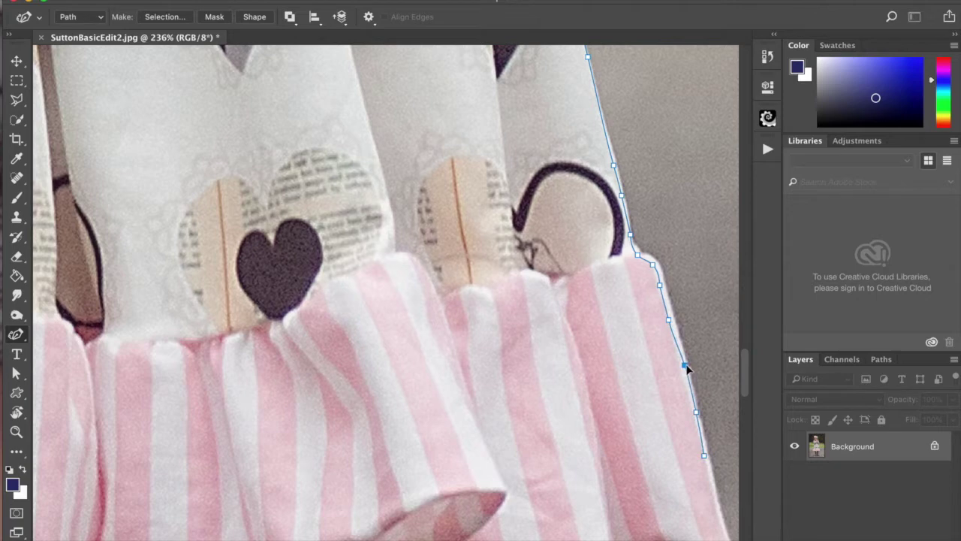
drag(666, 320, 673, 324)
drag(661, 285, 656, 263)
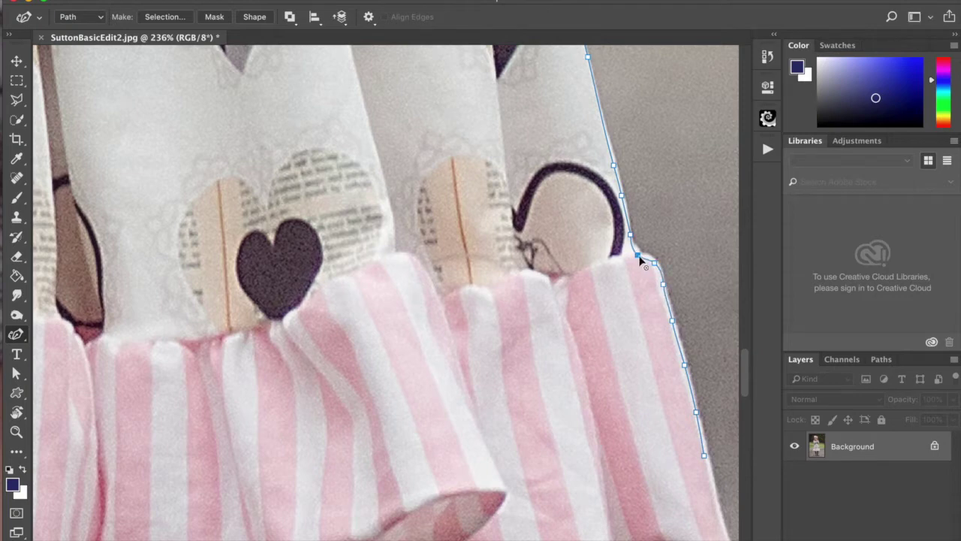
Trace the rest of the ruffle's right side and round its bottom corner onto the hem.
drag(654, 403, 610, 138)
click(660, 235)
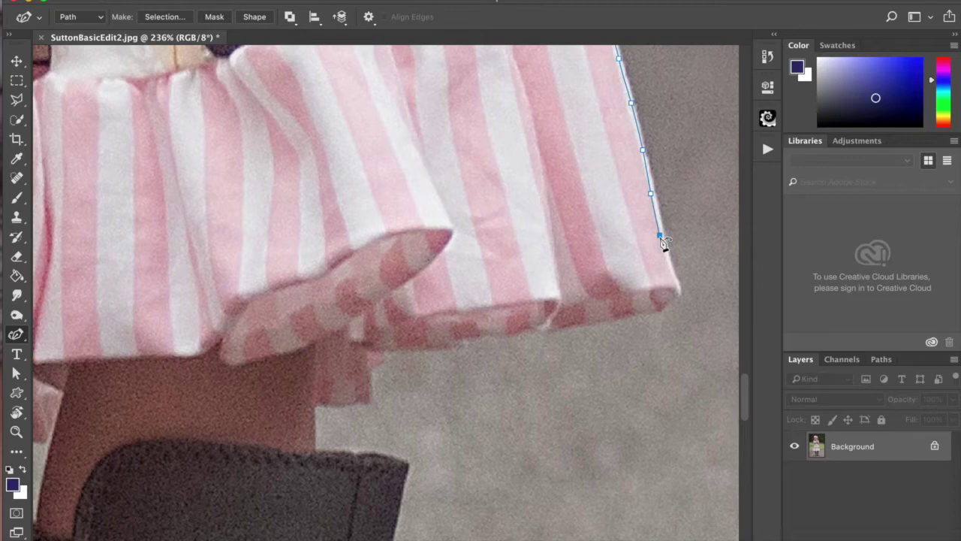
click(676, 287)
click(664, 307)
click(645, 311)
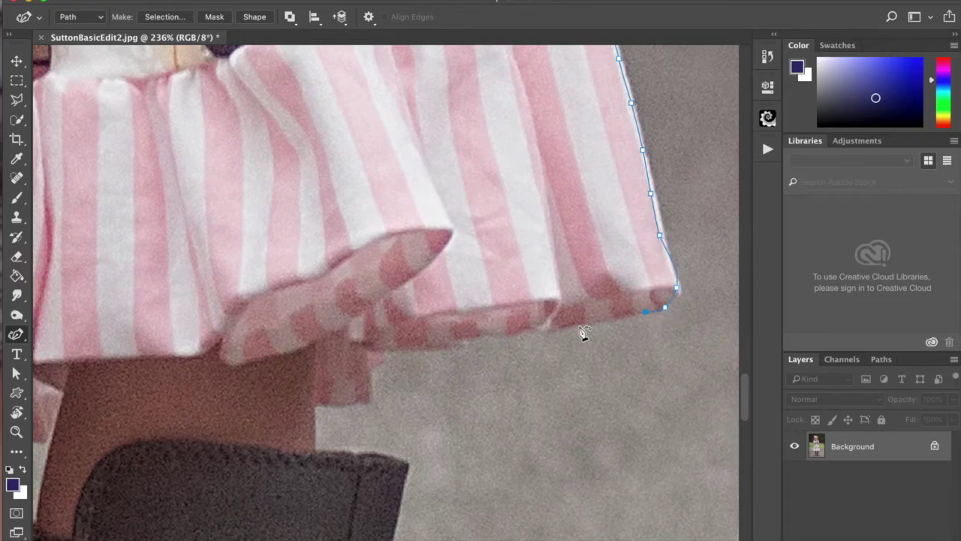
Trace the ruffle's bottom hem inward to the piece of pink fabric hanging beside the leg.
click(579, 323)
click(521, 328)
click(499, 332)
click(467, 337)
click(428, 346)
click(394, 349)
click(378, 358)
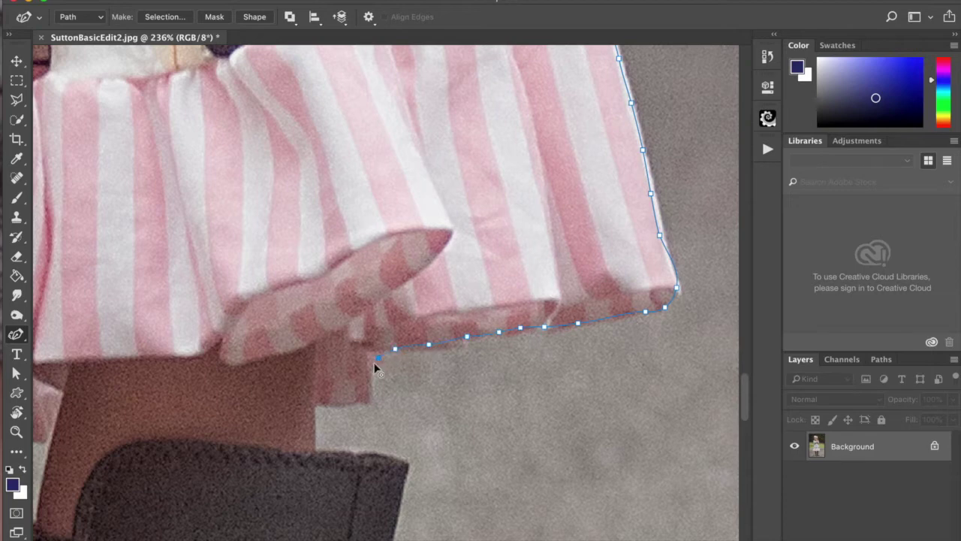
Trace around the hanging pink fabric and down the side of the leg to the top of the boot.
click(365, 369)
click(367, 397)
click(352, 404)
click(331, 403)
click(315, 403)
click(315, 416)
click(315, 431)
click(315, 444)
Trace the boot's top rim from the leg out to and around its outer corner.
drag(610, 207, 613, 196)
scroll(613, 195, down, 5)
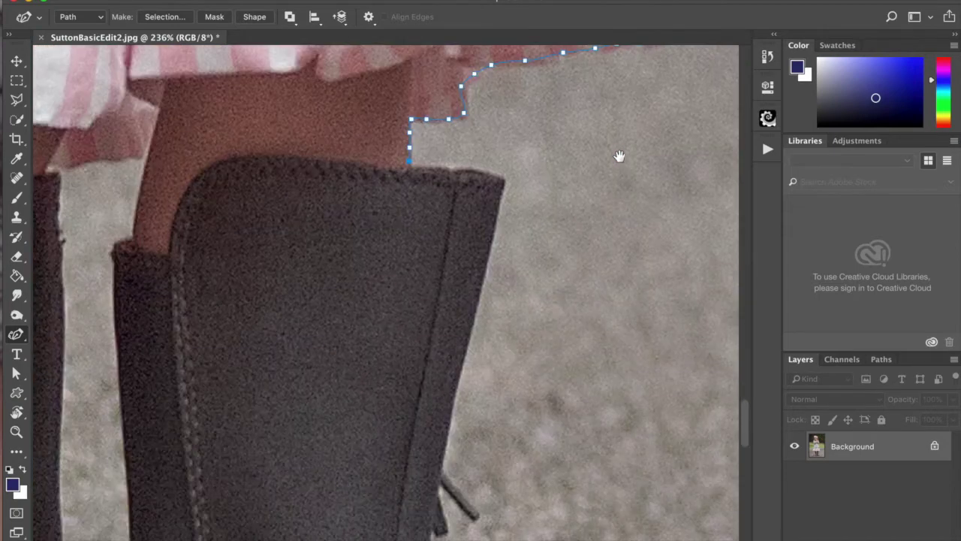
click(440, 170)
click(466, 178)
click(490, 178)
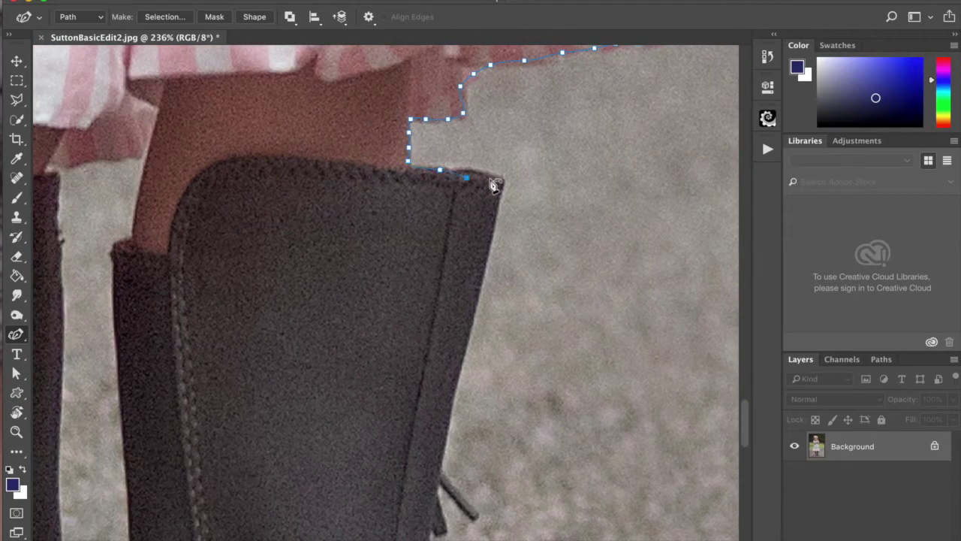
click(501, 189)
Trace the boot's outer edge down to the tassel and refine the path around the boot's top corner.
click(493, 220)
click(478, 281)
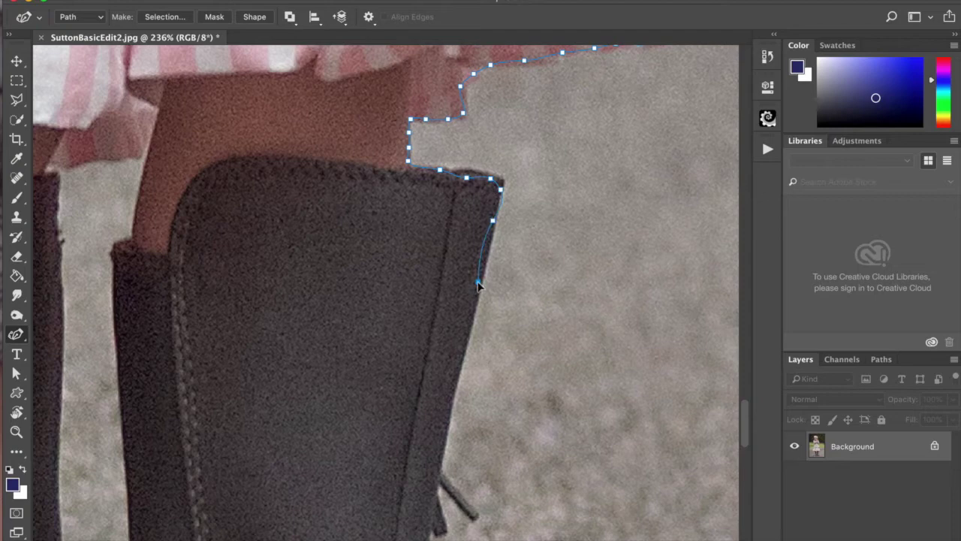
click(461, 352)
click(448, 412)
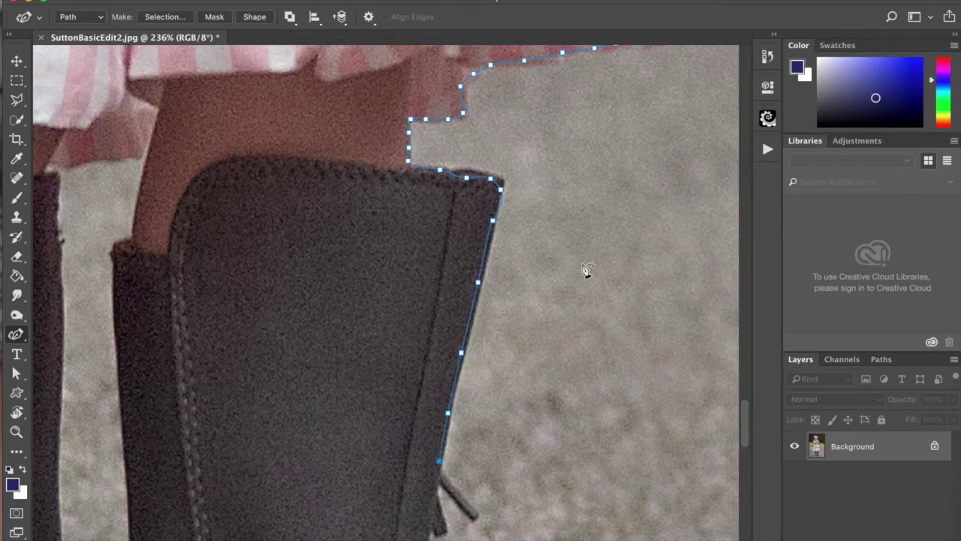
scroll(556, 225, down, 5)
scroll(517, 391, up, 5)
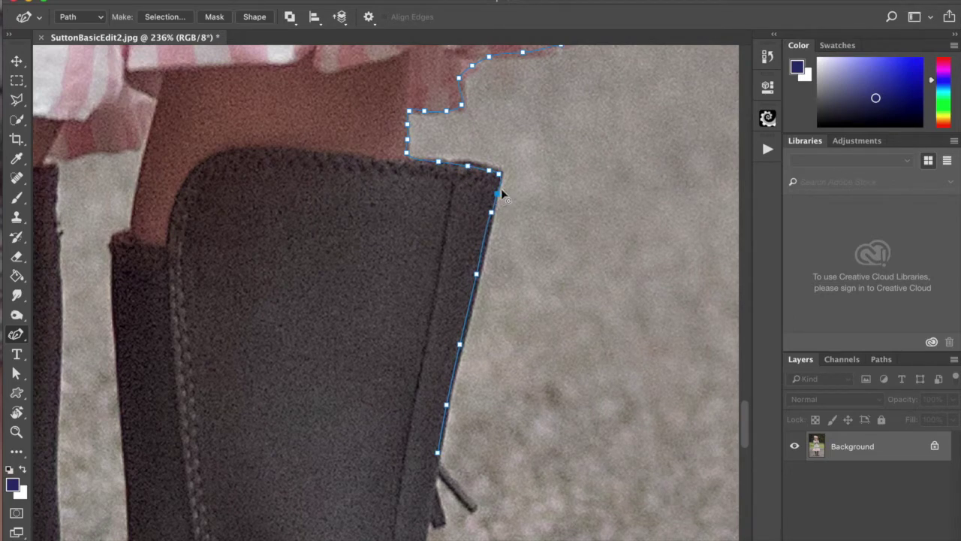
Trace around the tassel strand sticking out from the boot's outer edge and back in to the second strand.
scroll(504, 196, down, 10)
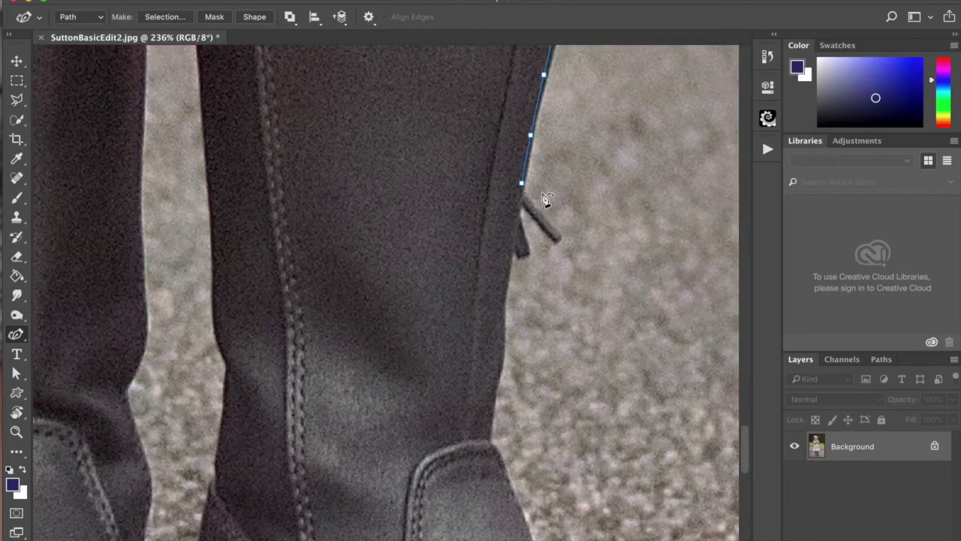
click(528, 200)
click(556, 231)
click(549, 234)
click(544, 229)
click(534, 220)
click(526, 210)
click(519, 206)
click(516, 211)
click(519, 221)
Trace around the second strand and down the boot's shaft to the ankle seam, refining the points along the shaft.
mouse_move(524, 229)
mouse_down()
mouse_move(534, 256)
mouse_move(513, 260)
mouse_move(492, 439)
mouse_up()
click(489, 433)
click(489, 442)
drag(506, 305, 503, 307)
scroll(567, 248, down, 5)
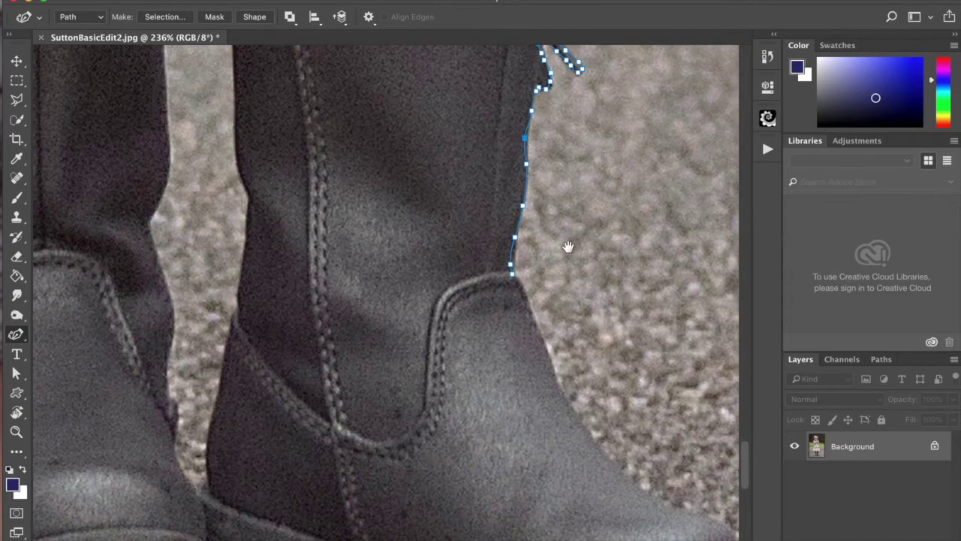
click(525, 143)
click(528, 115)
Trace the front of the boot from the ankle seam over the toe to the tip of the sole.
drag(575, 335, 515, 103)
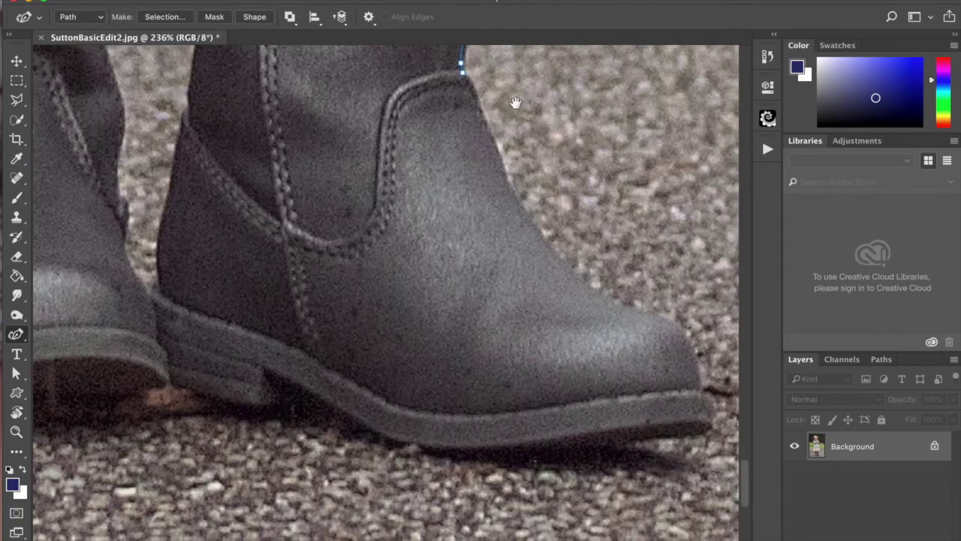
click(480, 115)
click(507, 188)
click(615, 306)
click(688, 353)
click(700, 425)
Trace the underside of the boot's sole from the toe back to the notch in front of the heel.
click(650, 436)
click(562, 452)
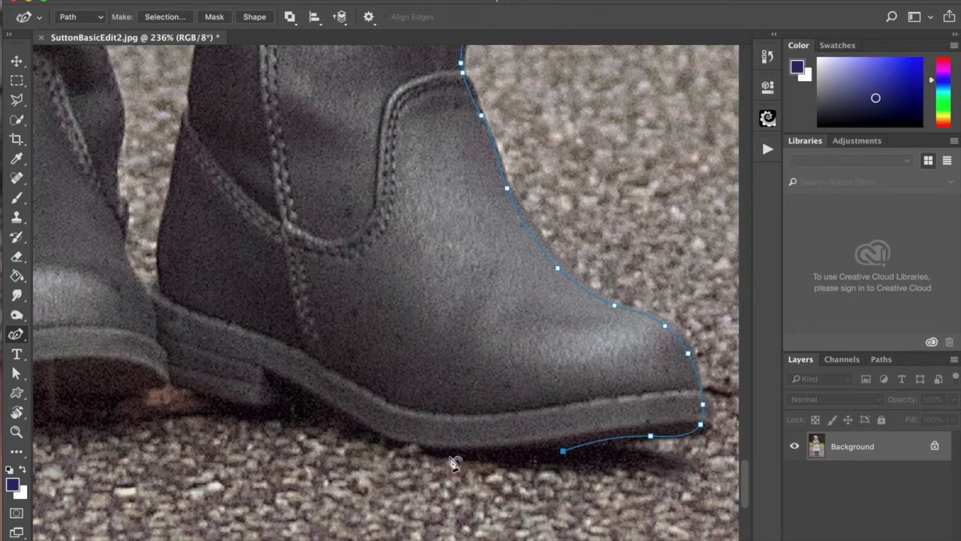
click(446, 453)
click(381, 424)
click(328, 396)
click(277, 369)
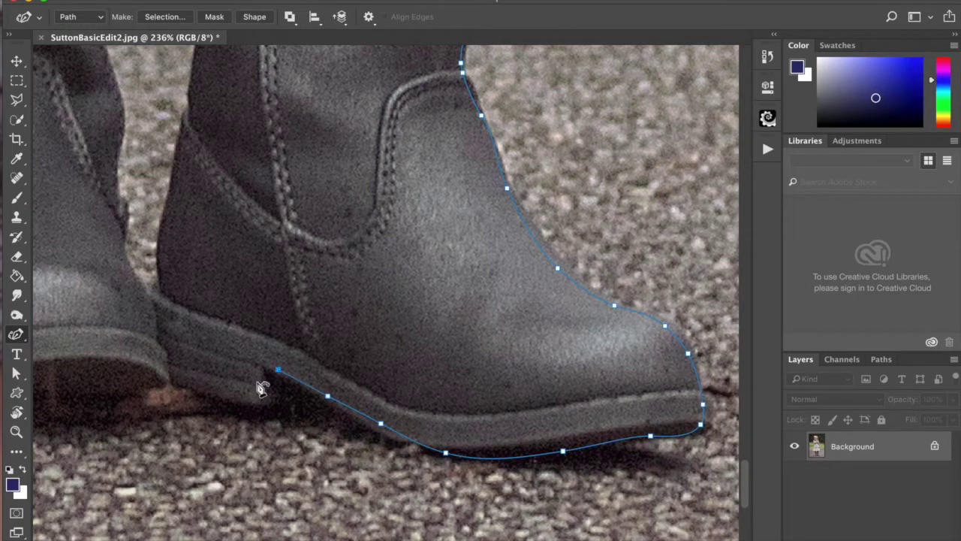
Trace around the boot's heel and under the other boot, and bend the path outward at the heel's front edge.
click(256, 388)
click(201, 410)
click(151, 420)
click(103, 419)
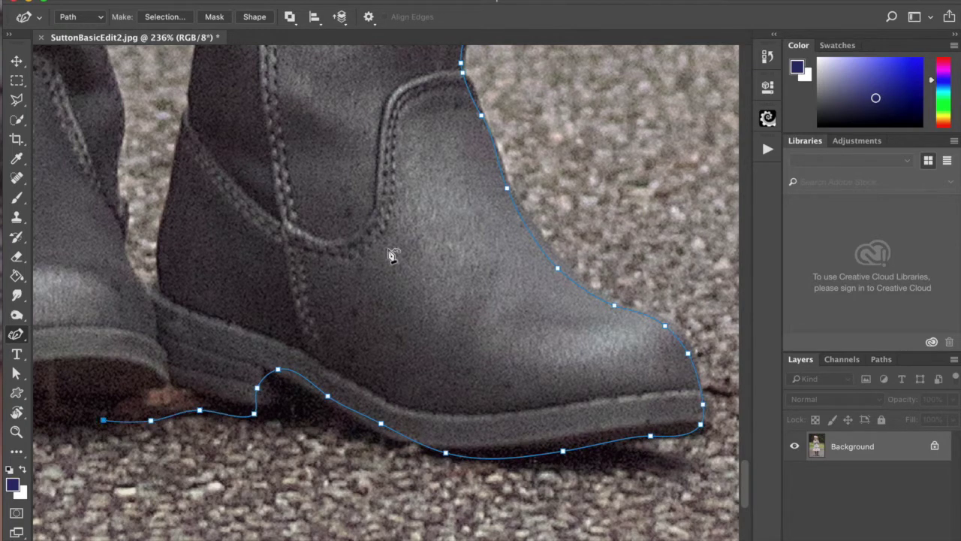
drag(511, 271, 607, 223)
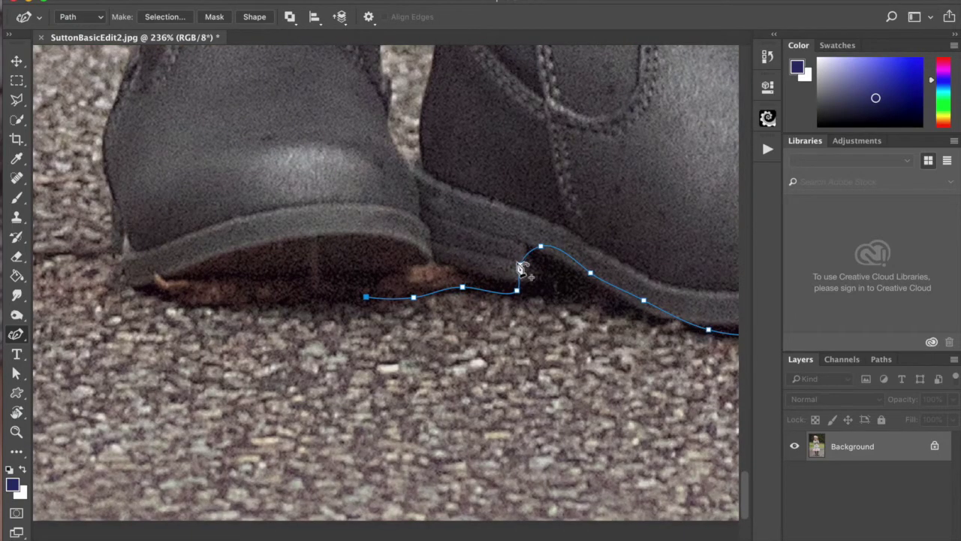
drag(520, 264, 542, 293)
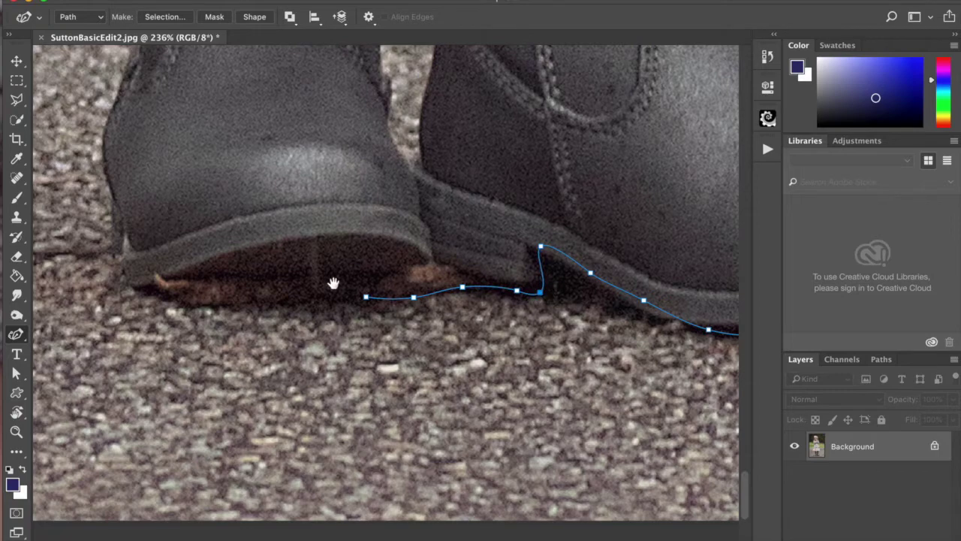
Move the path points beneath the heel up to the edge where the two boots meet.
drag(333, 283, 592, 269)
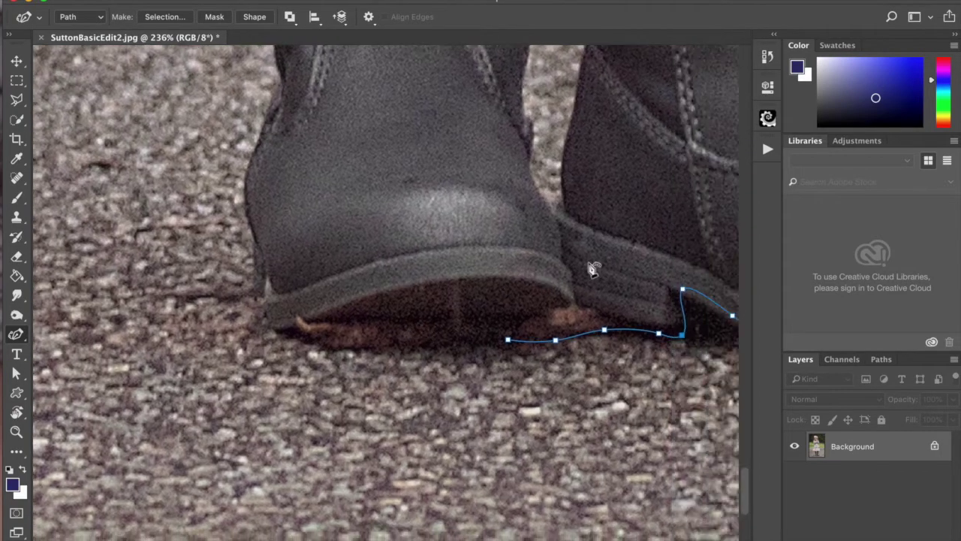
drag(604, 330, 598, 312)
drag(554, 341, 579, 308)
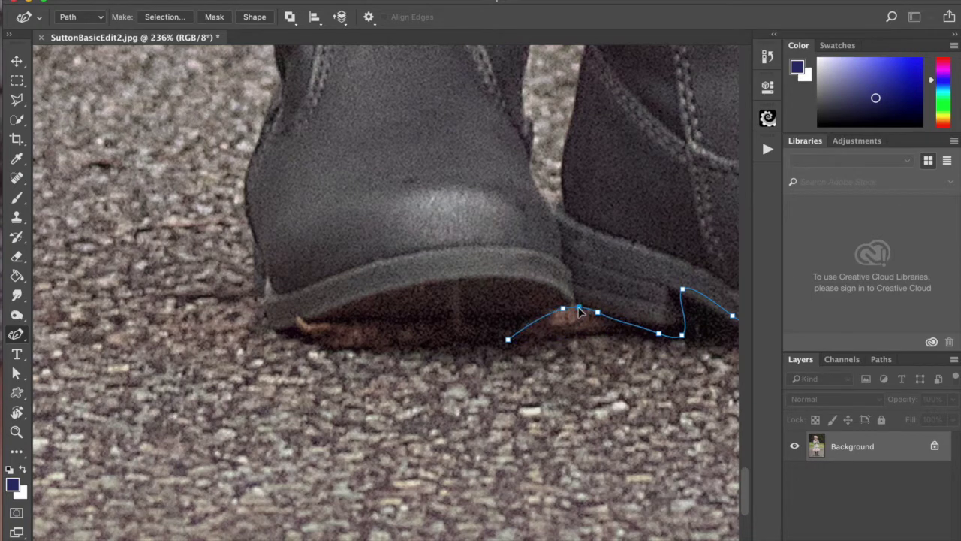
Trace the bottom of the second boot's sole and up the outer side of its foot.
click(395, 331)
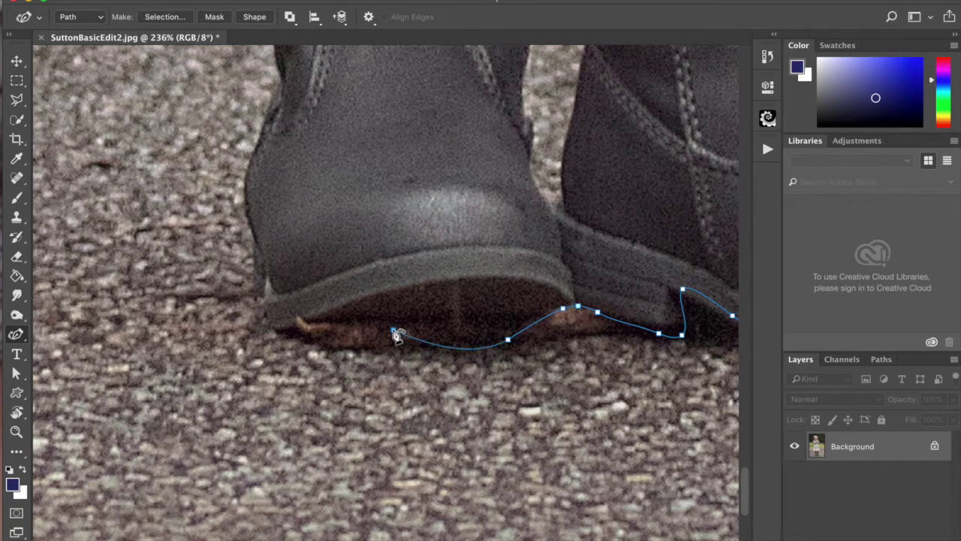
click(288, 326)
click(266, 310)
click(271, 274)
click(258, 234)
click(250, 182)
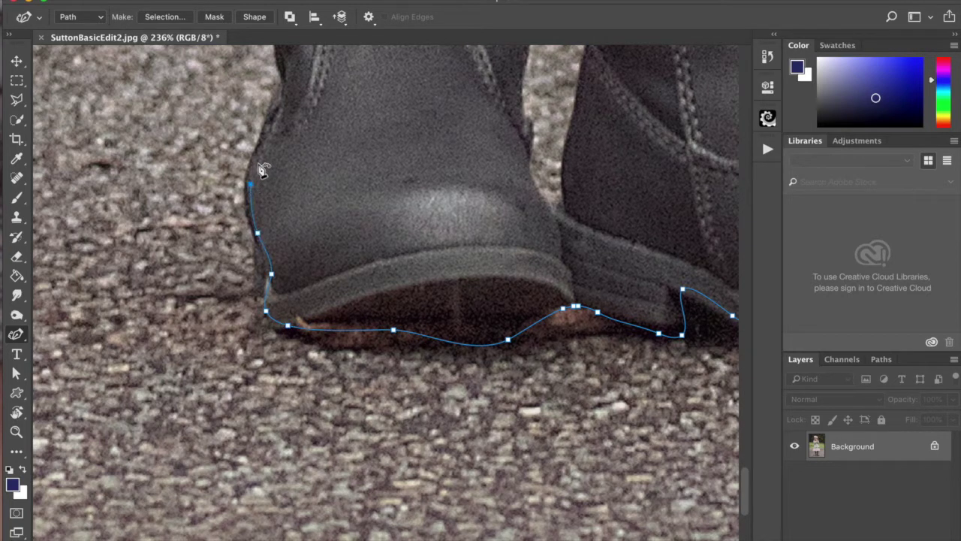
Trace the second boot's outer edge around the ankle folds to the shaft below the tassel, and refine the sole's curve.
click(268, 132)
click(278, 102)
click(284, 85)
drag(478, 346, 513, 331)
drag(446, 234, 506, 453)
scroll(505, 454, up, 5)
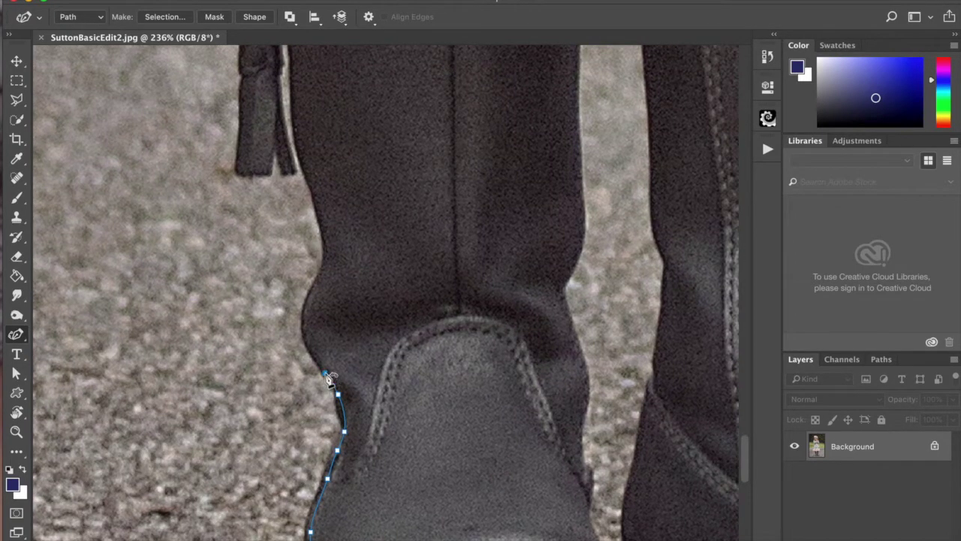
mouse_move(328, 378)
mouse_down()
mouse_move(304, 323)
mouse_move(328, 236)
mouse_up()
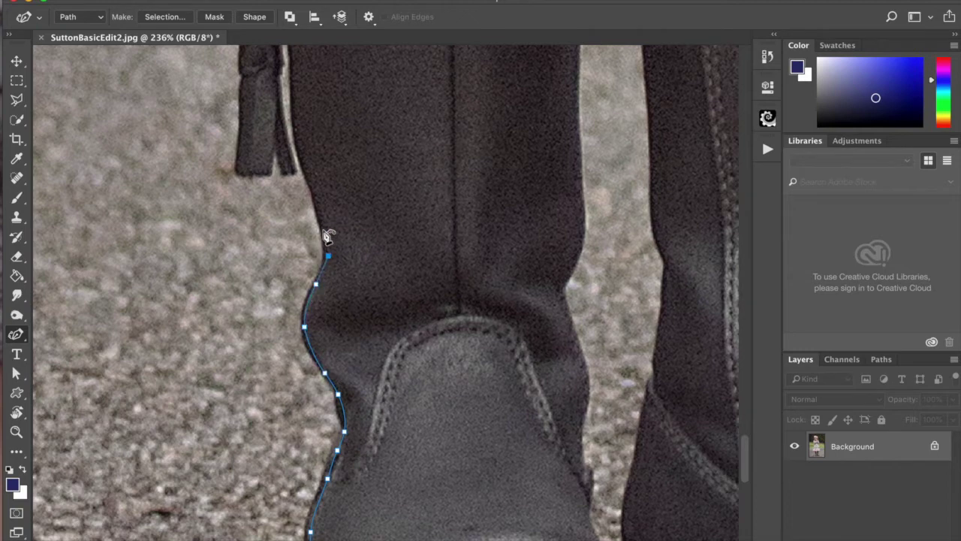
click(321, 217)
Trace the boot's shaft up behind the hanging tassel to the top of the gap between them.
drag(331, 119, 479, 395)
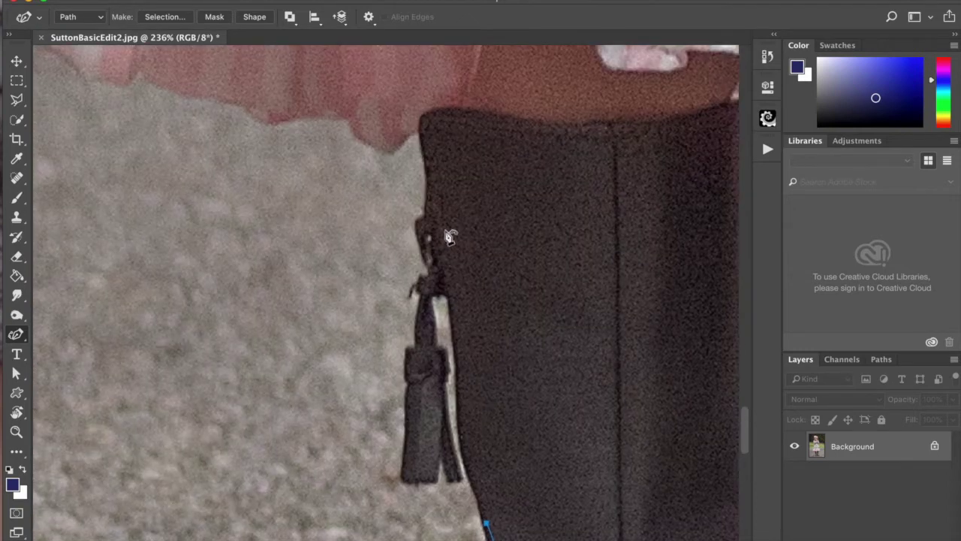
click(464, 422)
click(459, 374)
click(459, 329)
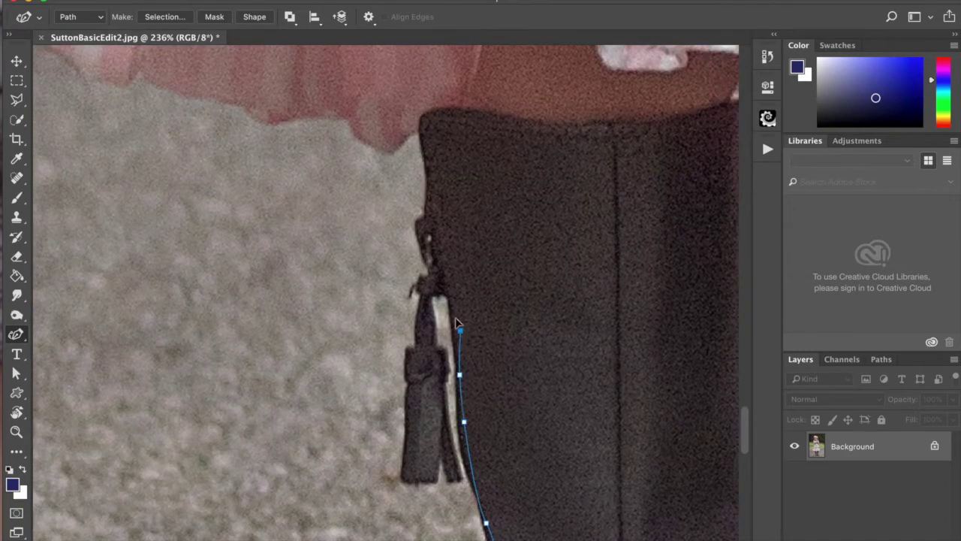
click(452, 302)
click(440, 292)
Trace the tassel's inner edge from the top of the gap down to the tip of its inner strand.
click(428, 302)
click(434, 336)
click(443, 352)
click(443, 368)
click(444, 382)
click(447, 401)
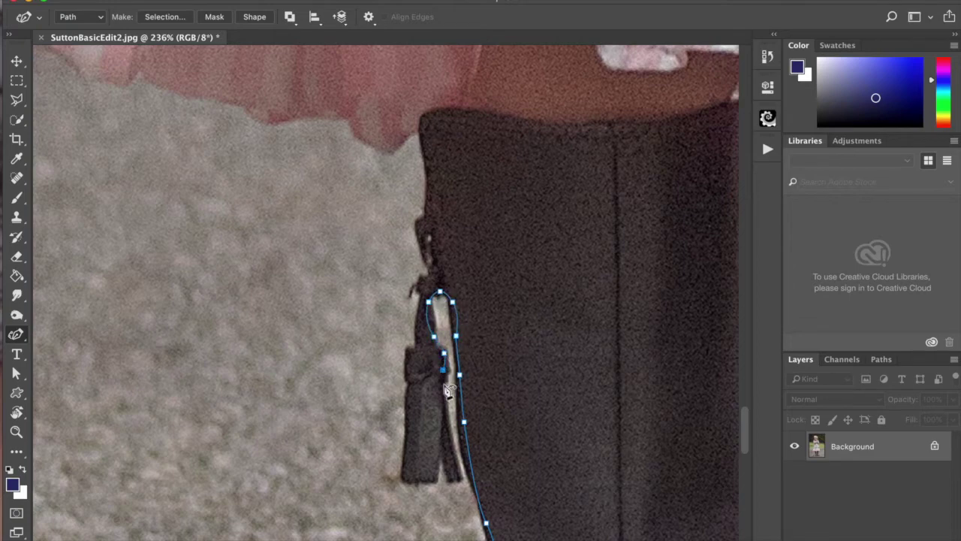
click(447, 413)
click(450, 432)
click(450, 443)
click(454, 464)
click(455, 471)
click(456, 478)
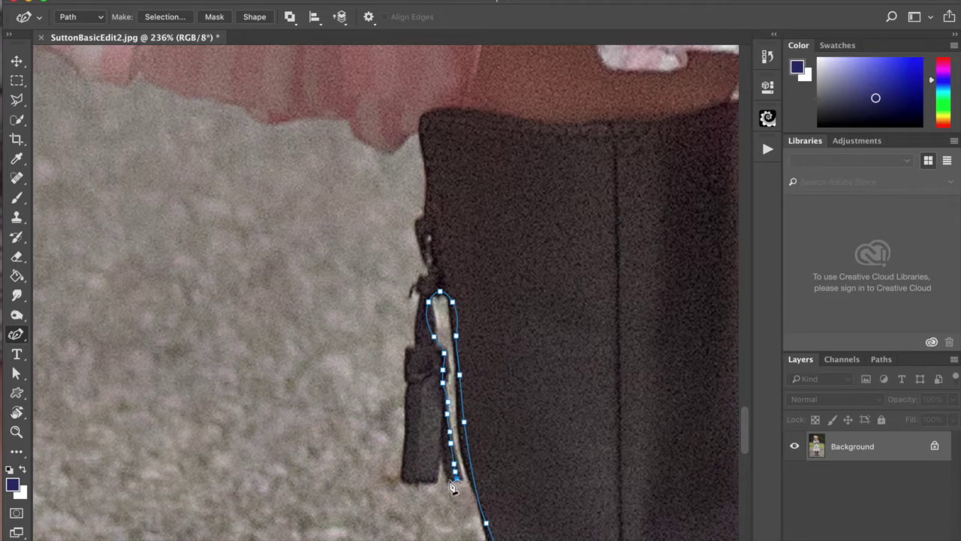
Trace around the bottom ends of the tassel's strands to its outer corner.
click(449, 479)
click(446, 464)
click(399, 480)
click(404, 460)
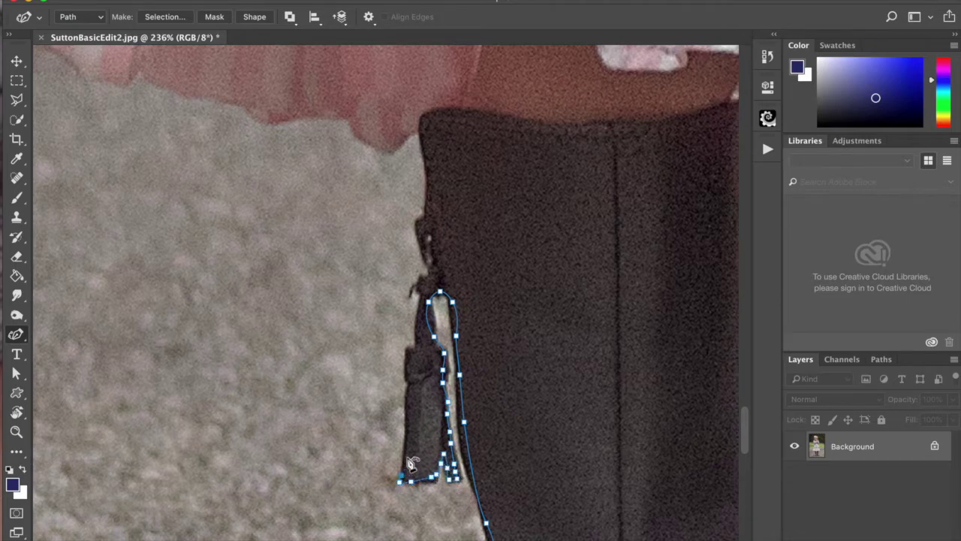
Trace the tassel's outer edge up from its bottom corner to the top of its knot.
click(405, 449)
click(407, 423)
click(407, 411)
click(409, 391)
click(408, 371)
click(408, 358)
click(410, 354)
click(418, 347)
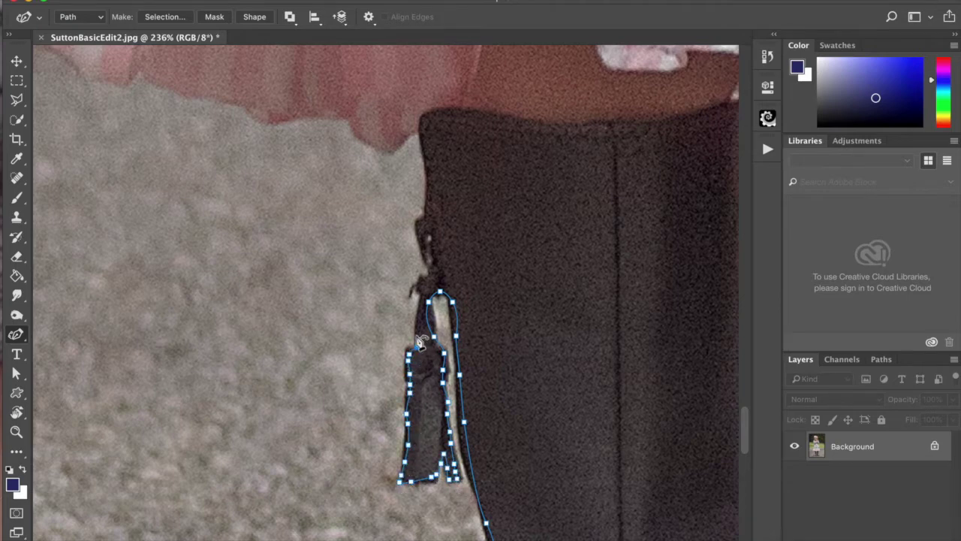
Trace the cord and zipper pull above the tassel along their outer edge.
click(422, 308)
click(418, 301)
click(423, 295)
click(416, 287)
click(426, 277)
click(426, 266)
click(418, 246)
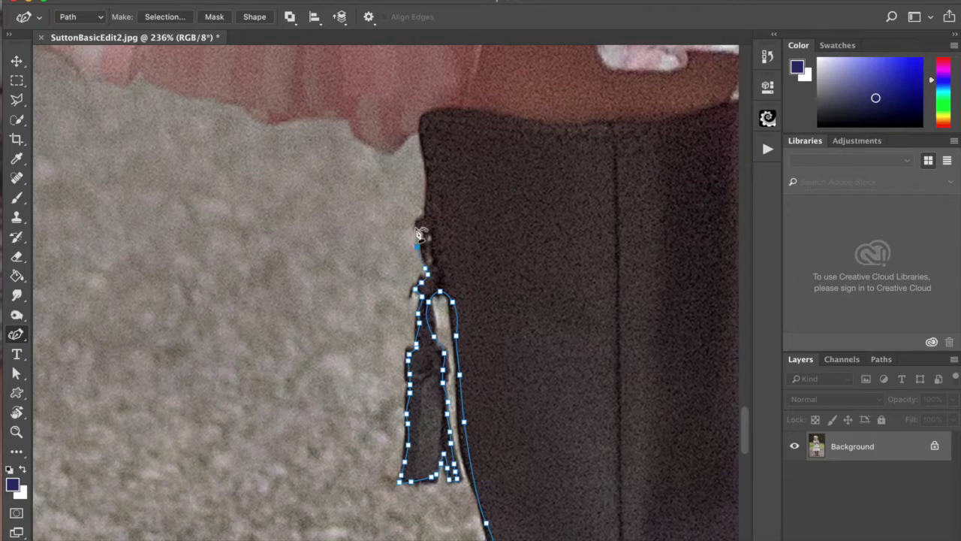
Trace the boot's outer edge from the zipper pull up to where it meets the pink ruffle.
click(425, 211)
click(427, 191)
click(427, 171)
click(423, 156)
click(414, 133)
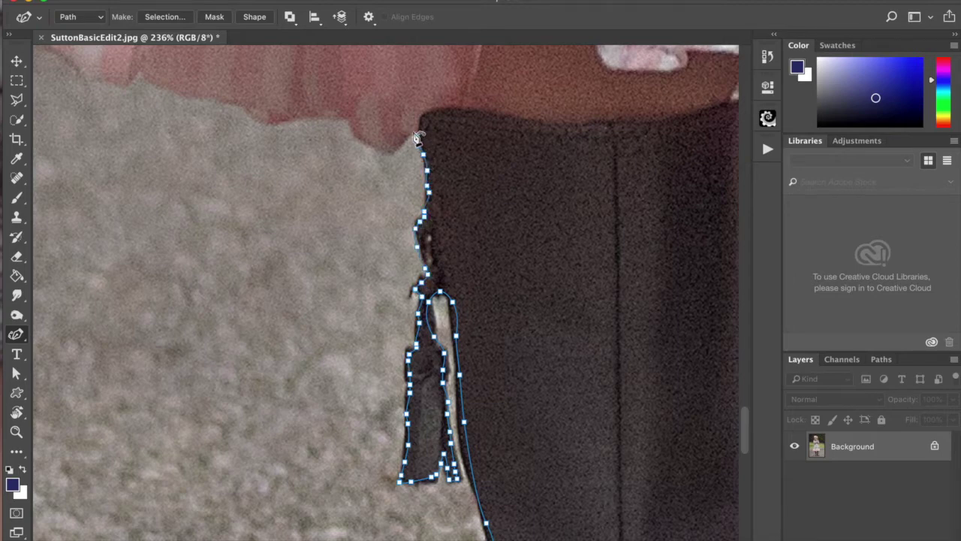
Trace the wavy bottom hem of the pink underlayer outward from the top of the boot.
drag(188, 36, 328, 42)
drag(427, 371, 435, 387)
scroll(435, 387, up, 5)
scroll(434, 387, left, 3)
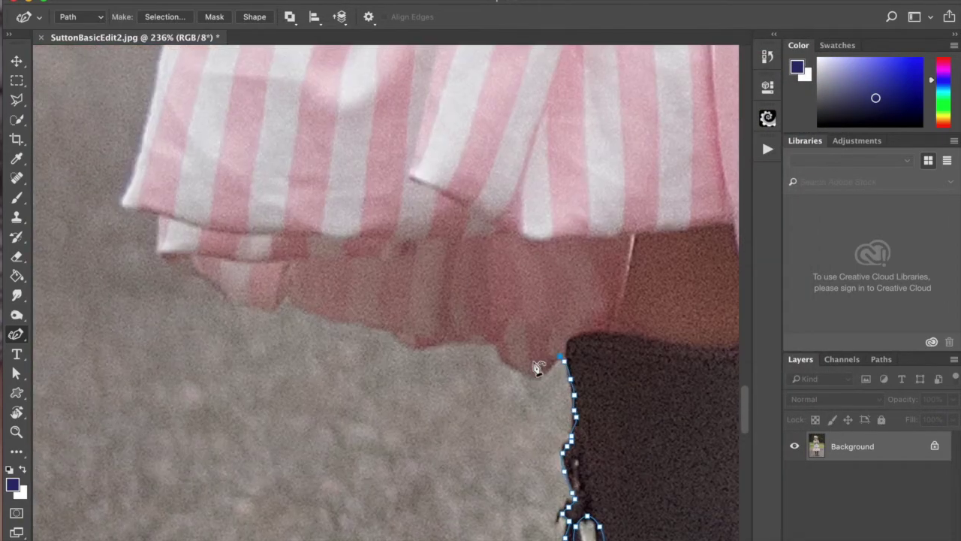
click(498, 346)
click(468, 341)
click(427, 346)
click(398, 343)
click(383, 322)
click(356, 321)
drag(318, 320, 282, 305)
Trace around the striped ruffle's bottom corner and up its side to the seam with the printed skirt.
scroll(314, 146, up, 8)
scroll(314, 146, left, 7)
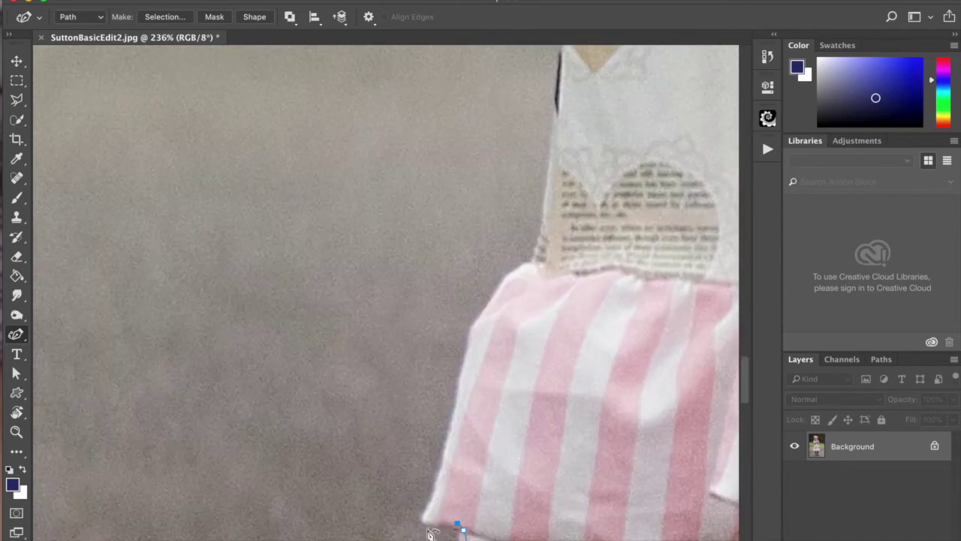
drag(432, 534, 442, 478)
mouse_move(462, 400)
mouse_down()
mouse_move(474, 337)
mouse_move(524, 284)
mouse_up()
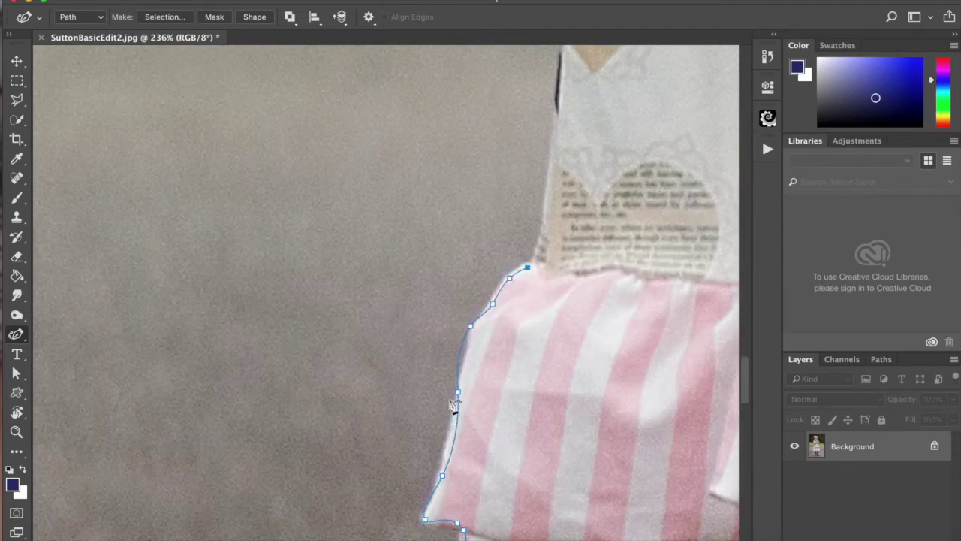
Move the path points along the striped ruffle's side to sit closer to the fabric edge.
drag(459, 353, 470, 357)
drag(458, 391, 464, 396)
drag(470, 326, 480, 331)
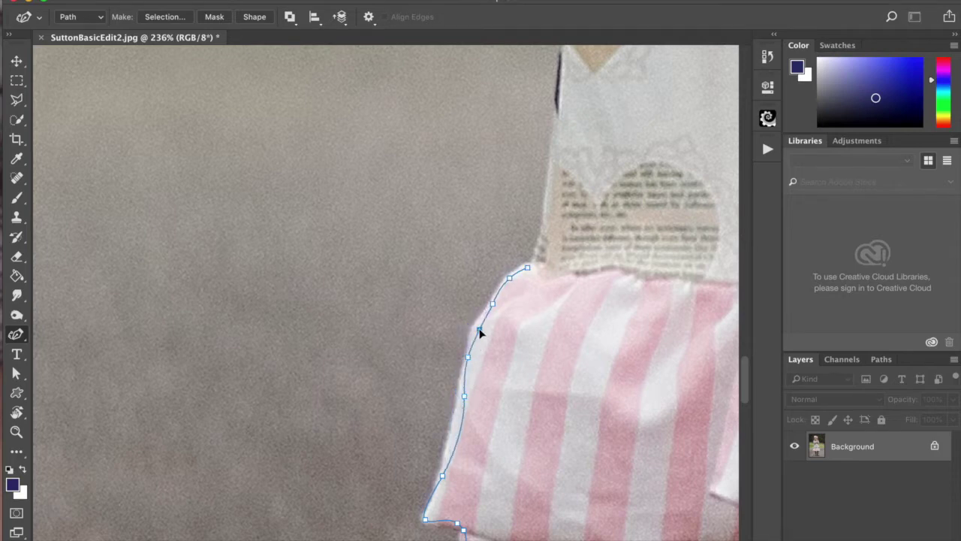
drag(460, 433, 453, 438)
Trace the side of the printed skirt up from the striped ruffle past the heart prints.
drag(437, 99, 287, 322)
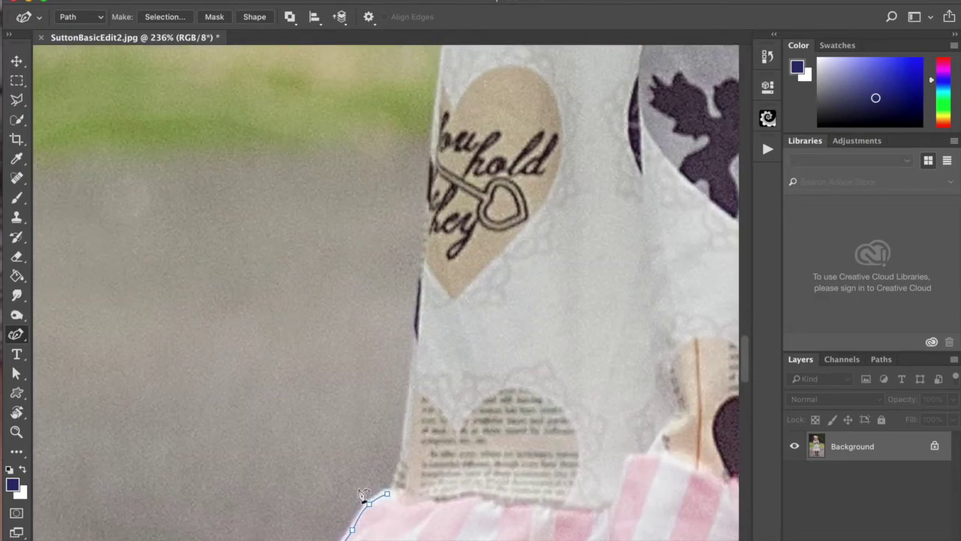
click(407, 393)
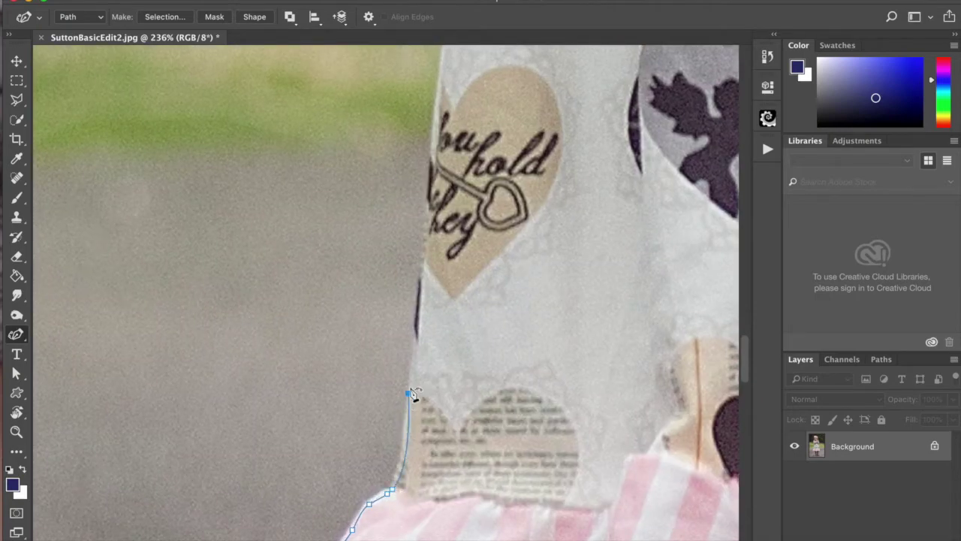
click(425, 239)
click(440, 92)
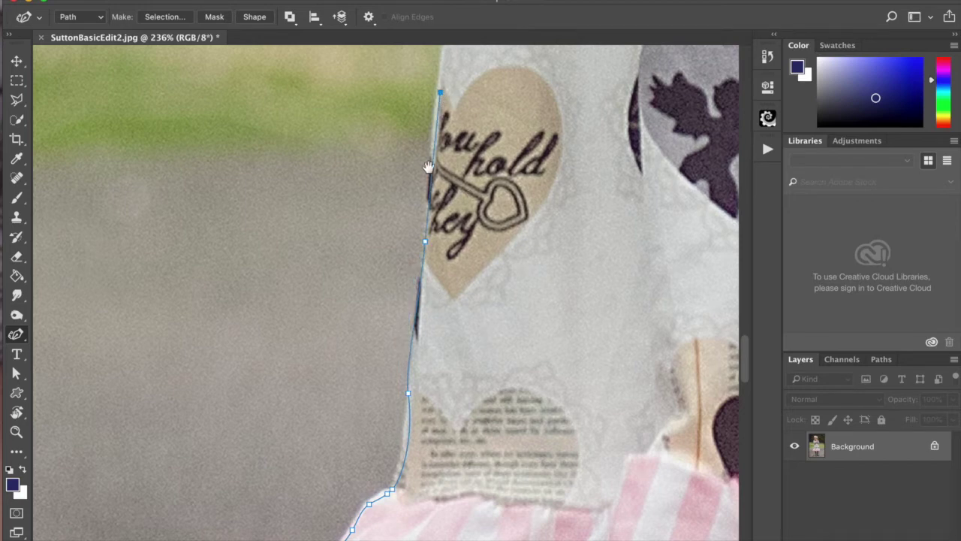
drag(429, 167, 335, 539)
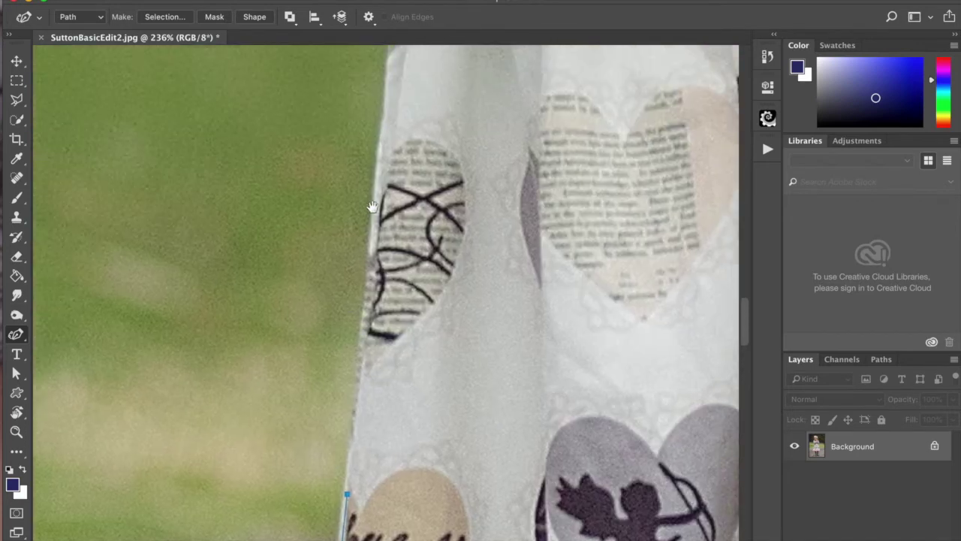
click(363, 311)
click(390, 122)
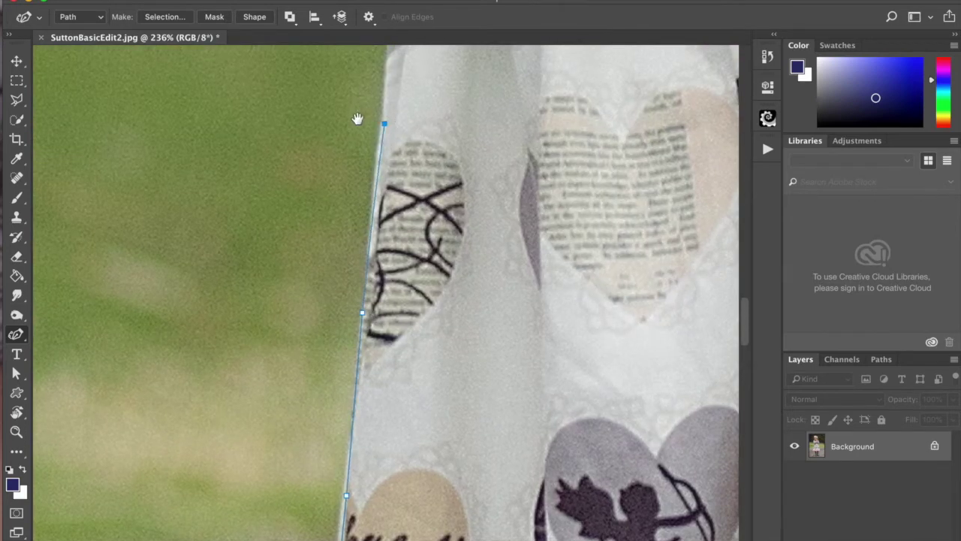
Trace the upper side of the printed skirt to the gathers just below the waist.
drag(358, 118, 324, 529)
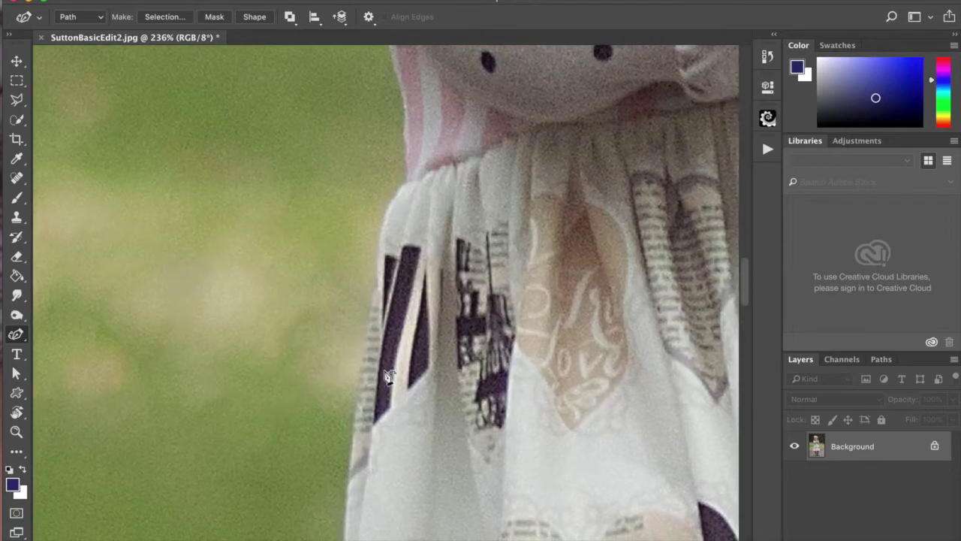
click(358, 410)
click(378, 293)
click(379, 243)
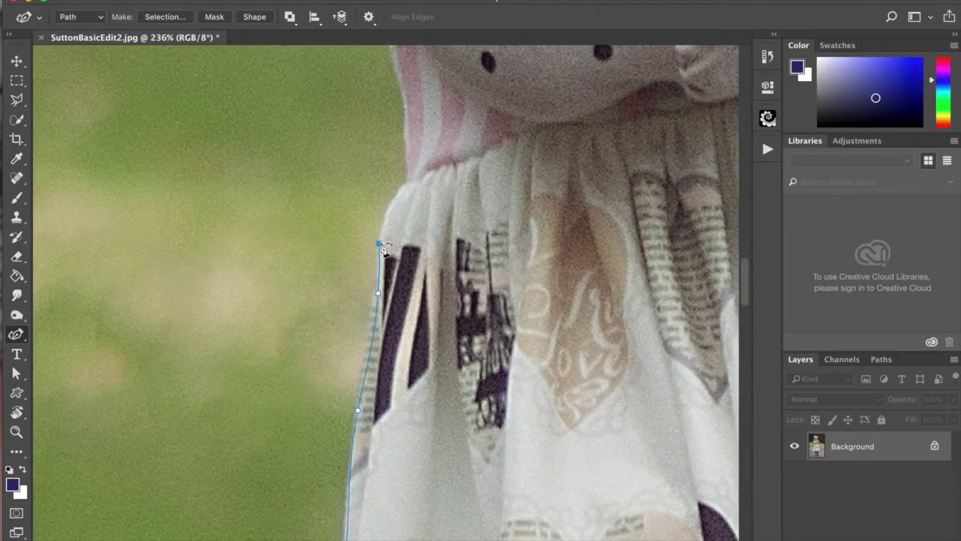
click(395, 205)
Trace the striped bodice's side up from the waist and along the outer edge of the polka-dot sleeve.
drag(375, 109, 392, 452)
click(392, 453)
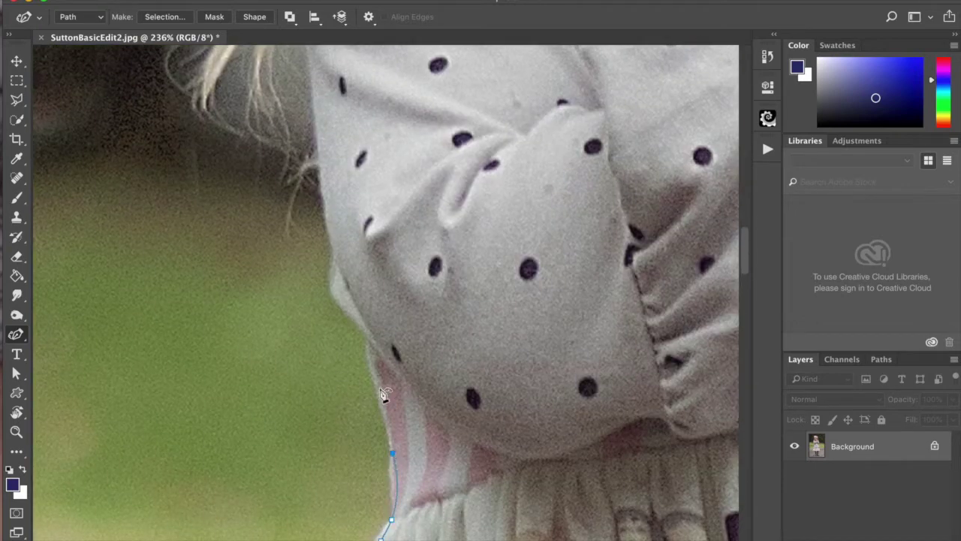
click(369, 347)
click(368, 332)
click(351, 310)
drag(359, 136, 501, 440)
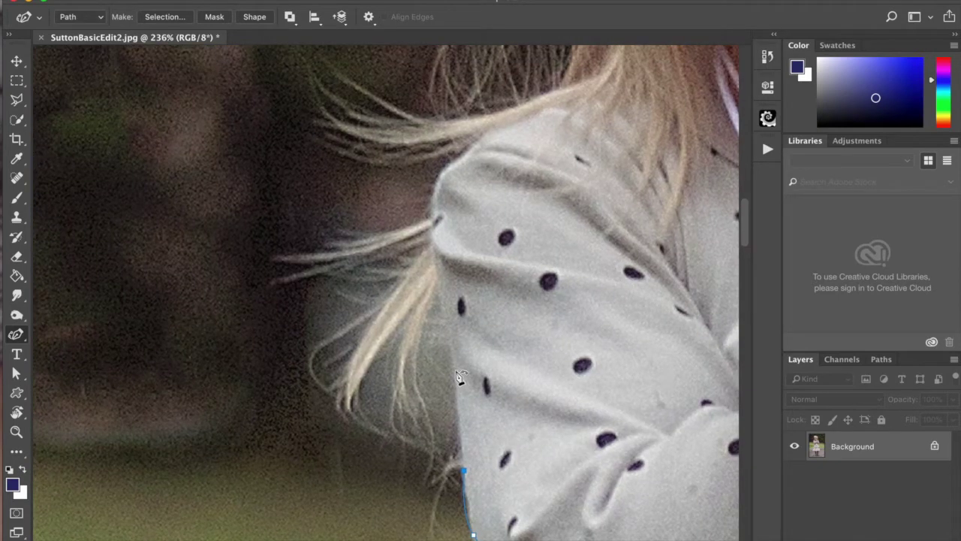
Trace the polka-dot sleeve's outer edge up to the hanging hair and start down the hair lock's inner edge.
click(456, 368)
click(446, 314)
click(439, 281)
click(423, 295)
click(412, 318)
click(410, 345)
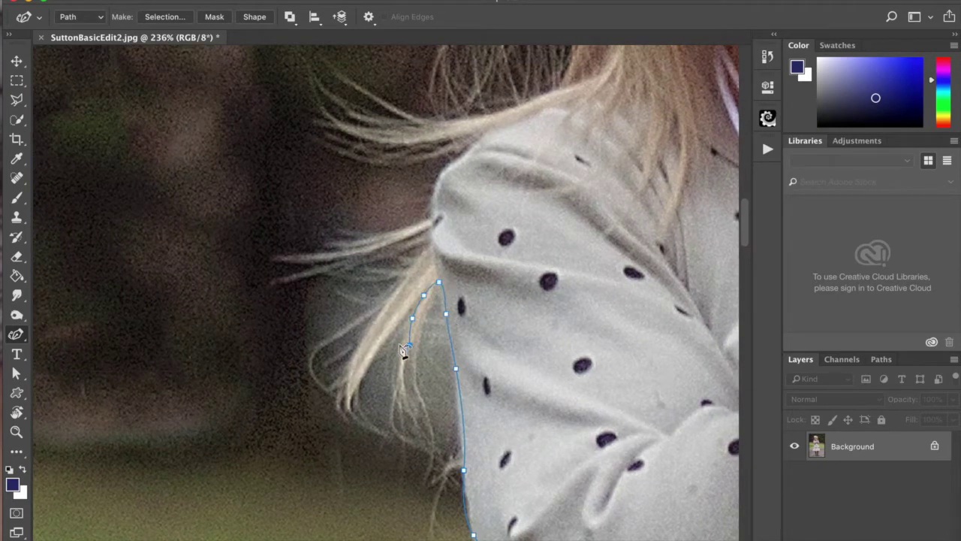
Trace around the tip of the hanging hair lock and back up its outer edge to the sleeve.
click(373, 341)
click(355, 371)
click(360, 339)
click(377, 314)
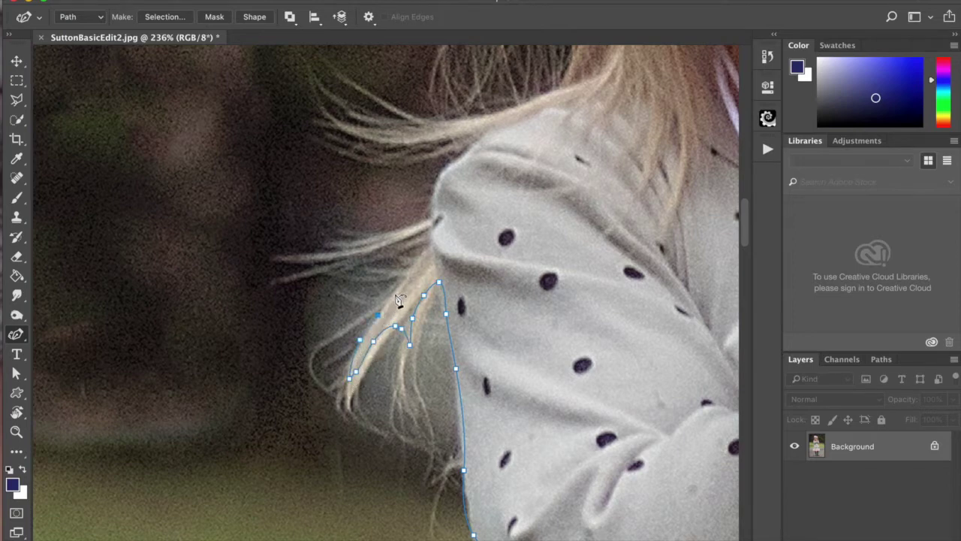
click(392, 298)
click(409, 272)
click(416, 264)
click(424, 250)
click(430, 239)
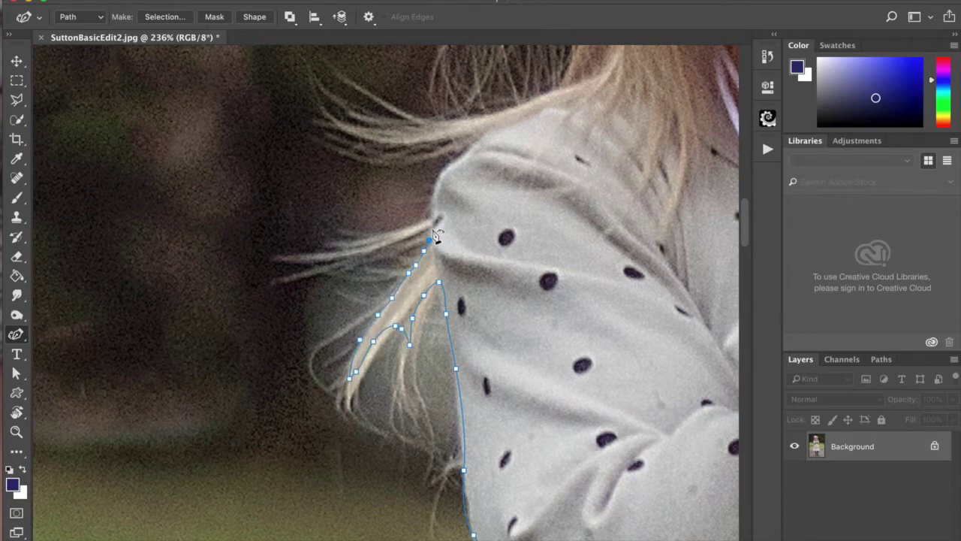
Trace the sleeve's puffed shoulder and out along the underside of the windblown hair above it.
click(450, 164)
click(479, 138)
click(487, 133)
click(457, 138)
click(412, 138)
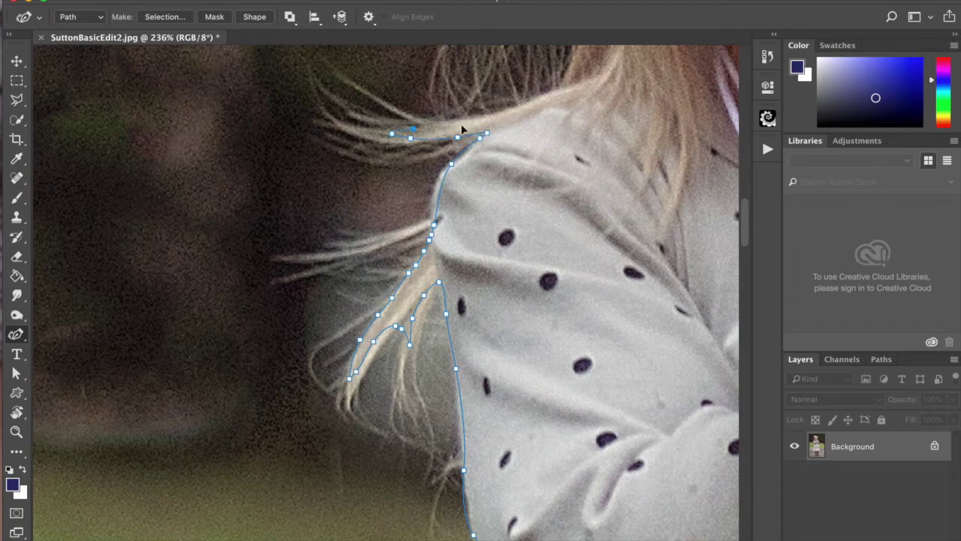
Trace the top of the windblown hair back to the neck and up the dense hair edge beside the face.
drag(442, 151, 264, 386)
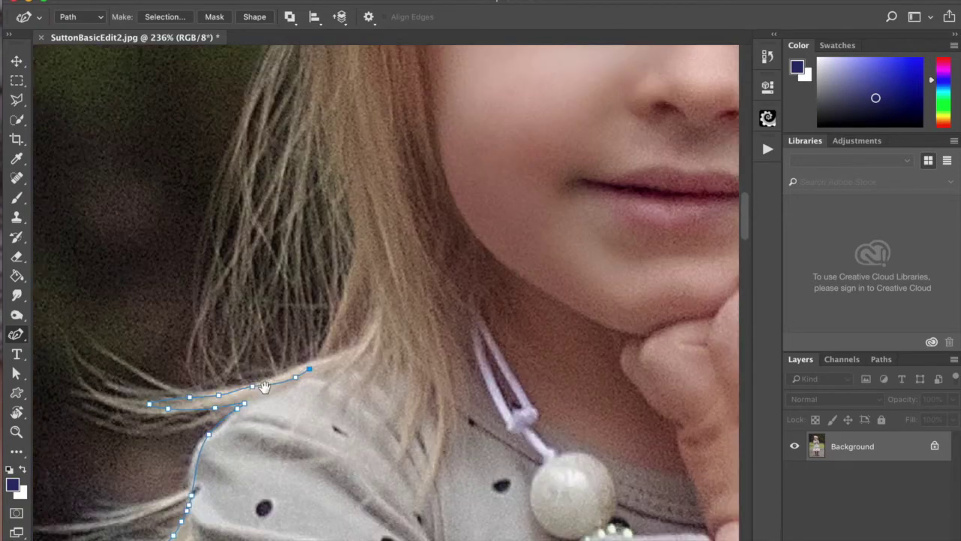
click(295, 382)
click(315, 321)
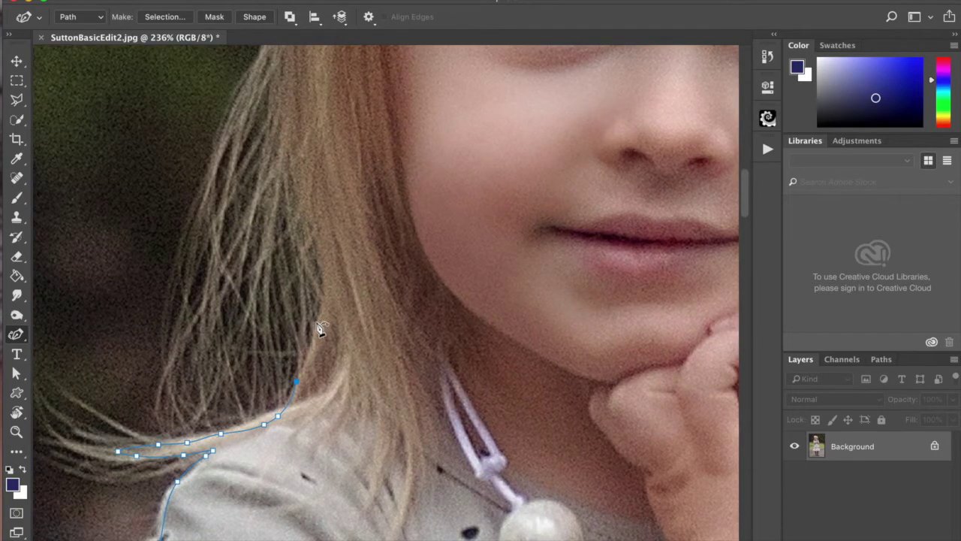
click(288, 144)
drag(378, 107, 411, 383)
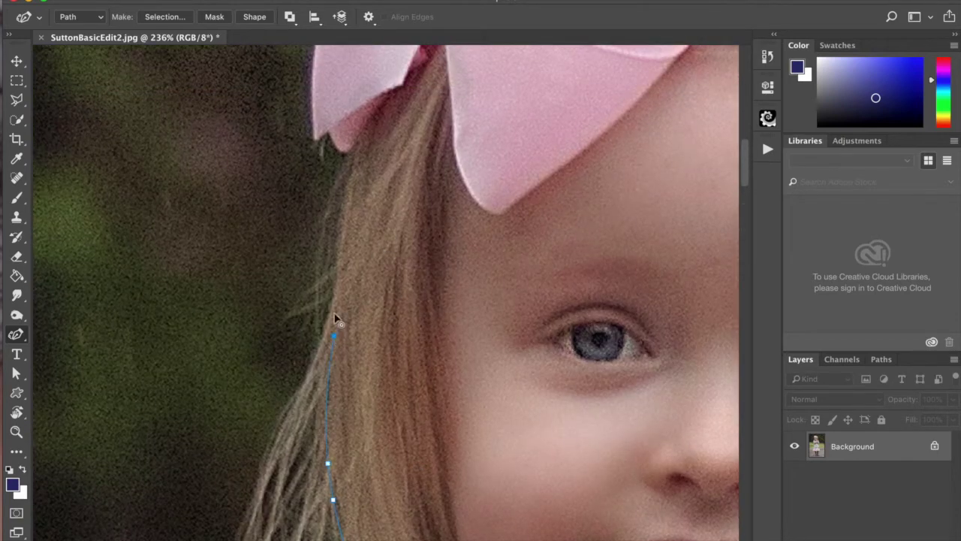
Trace the hair edge from eye level up to the lower tip of the pink bow.
click(343, 259)
click(350, 182)
click(352, 150)
click(331, 134)
Trace the outer edge of the bow's lower tail and side loop, adding a point at the side loop's corner.
drag(451, 34, 461, 307)
drag(455, 268, 419, 41)
drag(392, 306, 543, 170)
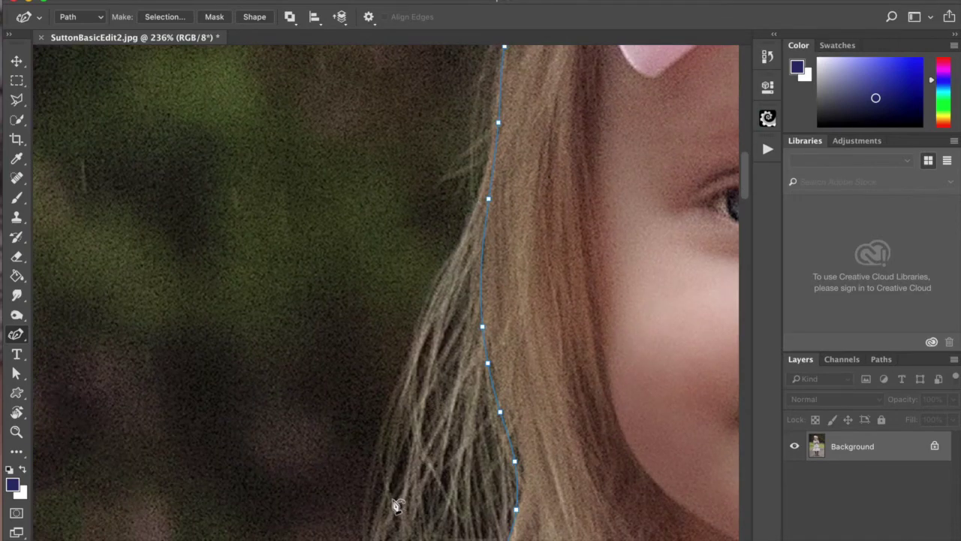
drag(588, 97, 447, 501)
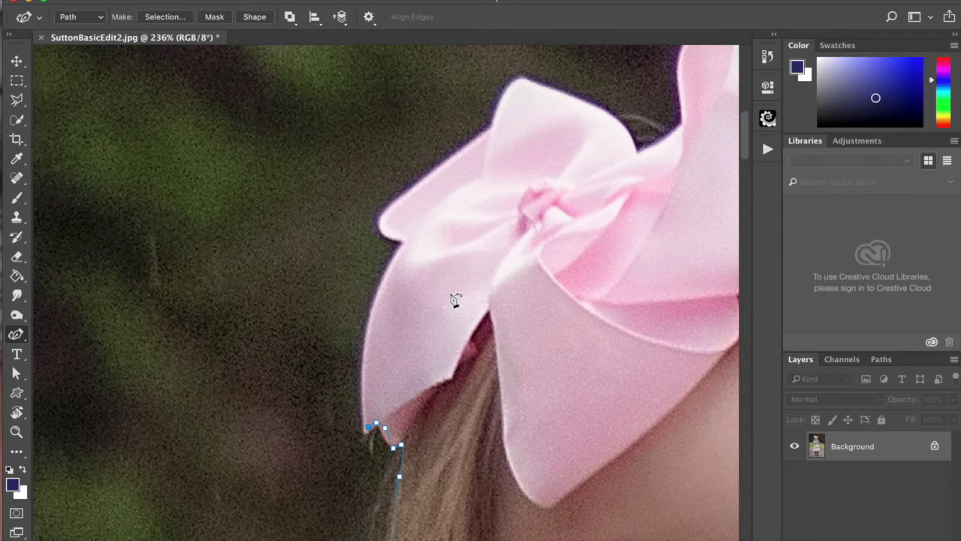
click(367, 326)
click(402, 244)
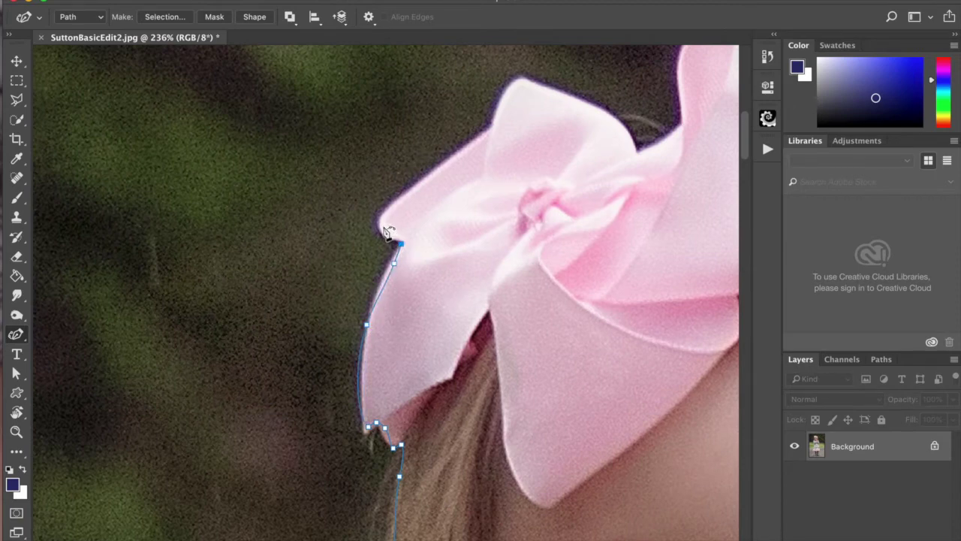
click(383, 226)
click(390, 206)
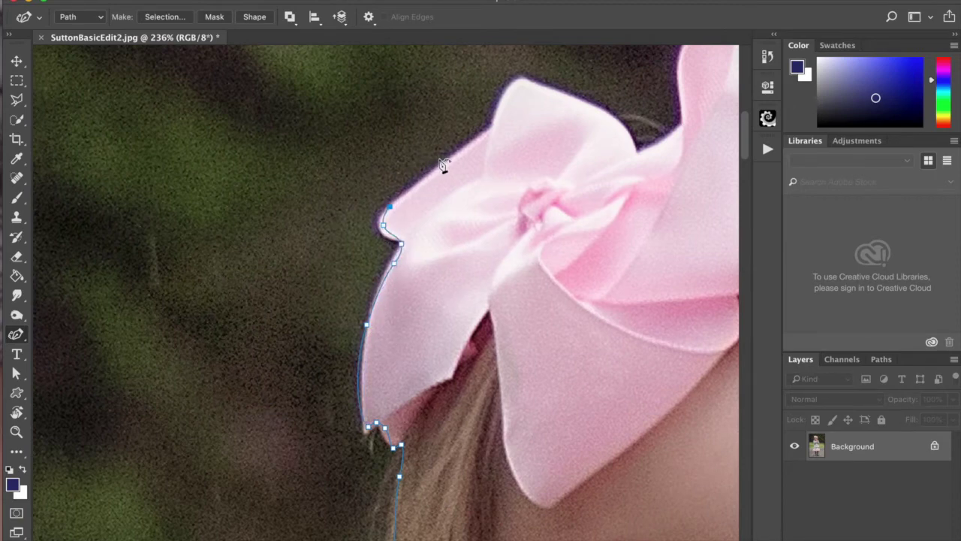
click(489, 129)
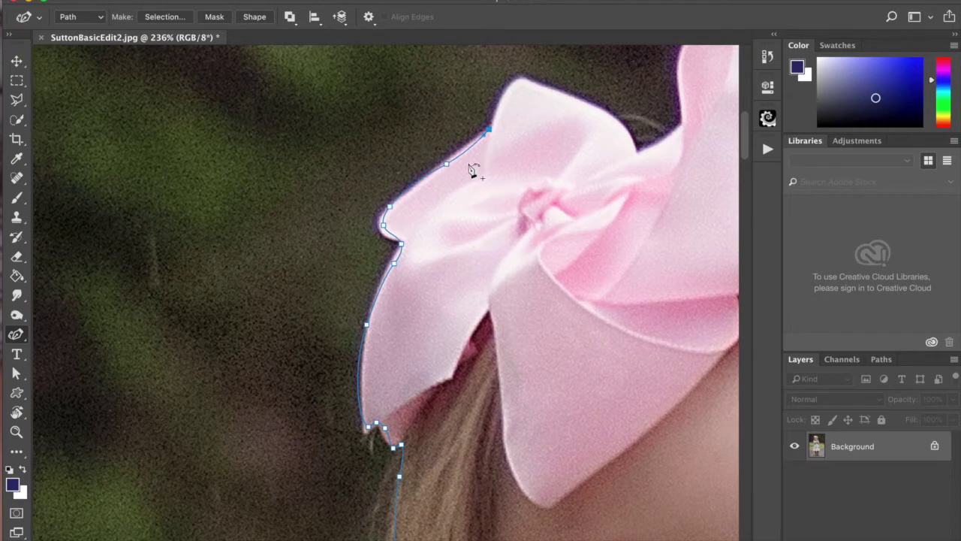
alt+click(391, 206)
Trace the bow's smaller top loop over its peak and down to the notch beside the tall loop.
drag(572, 105, 384, 276)
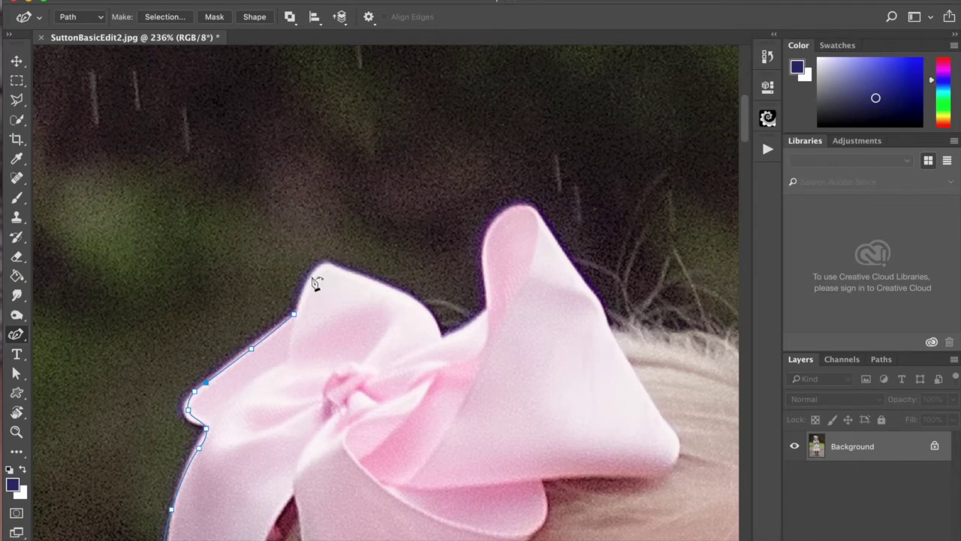
click(326, 267)
click(361, 275)
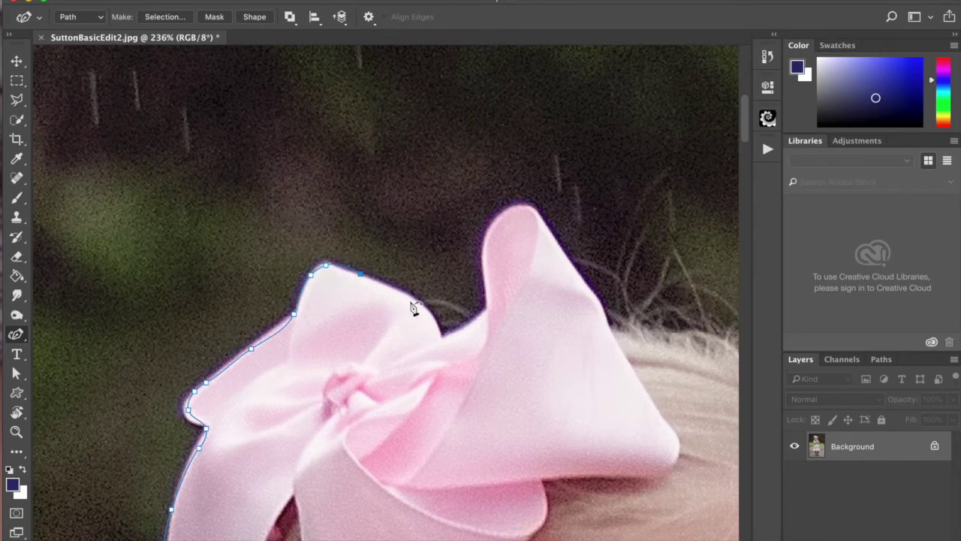
click(410, 300)
click(443, 340)
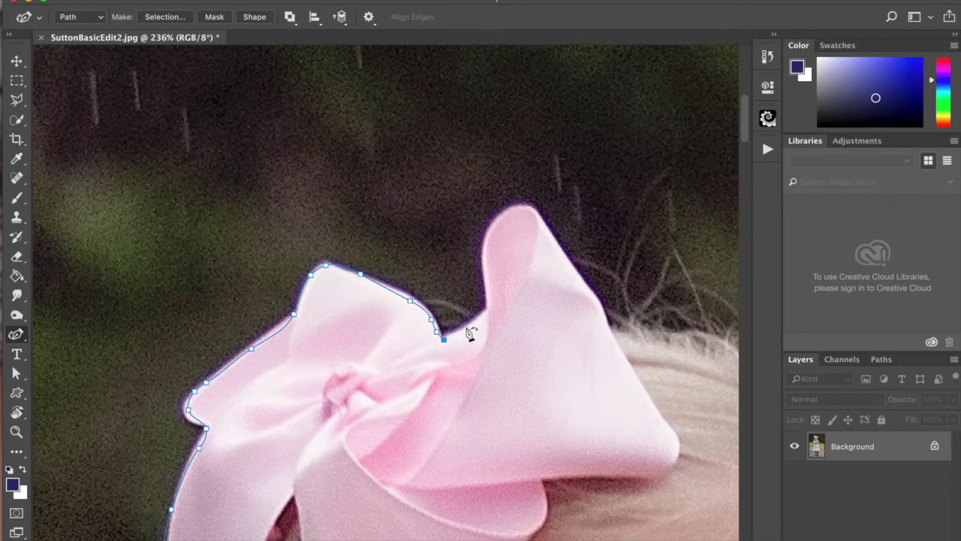
Trace from the bow's notch up the inner edge of the tall loop to its rounded top.
click(466, 327)
click(483, 316)
click(491, 309)
click(486, 264)
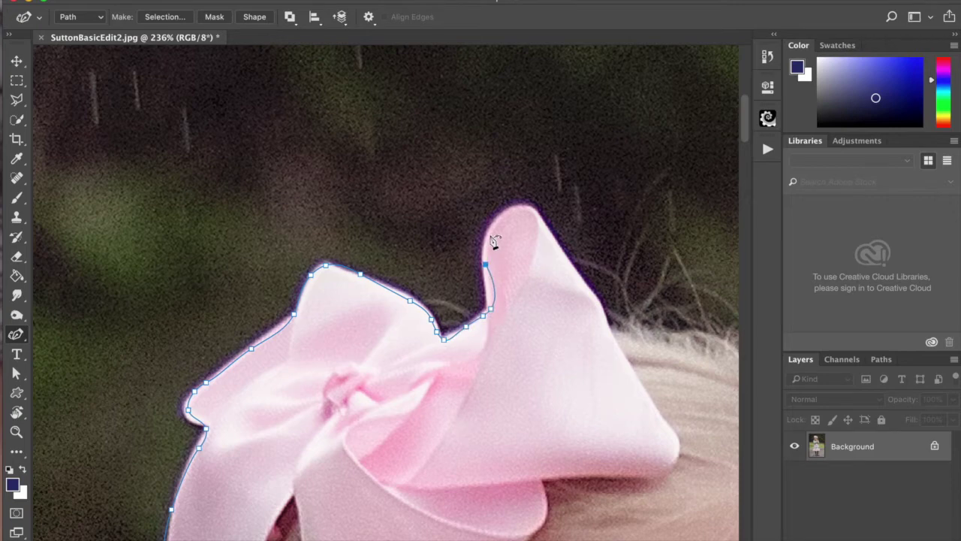
click(488, 236)
click(505, 215)
Trace the far side of the bow's tall loop from its top down to the hair.
click(553, 241)
click(572, 273)
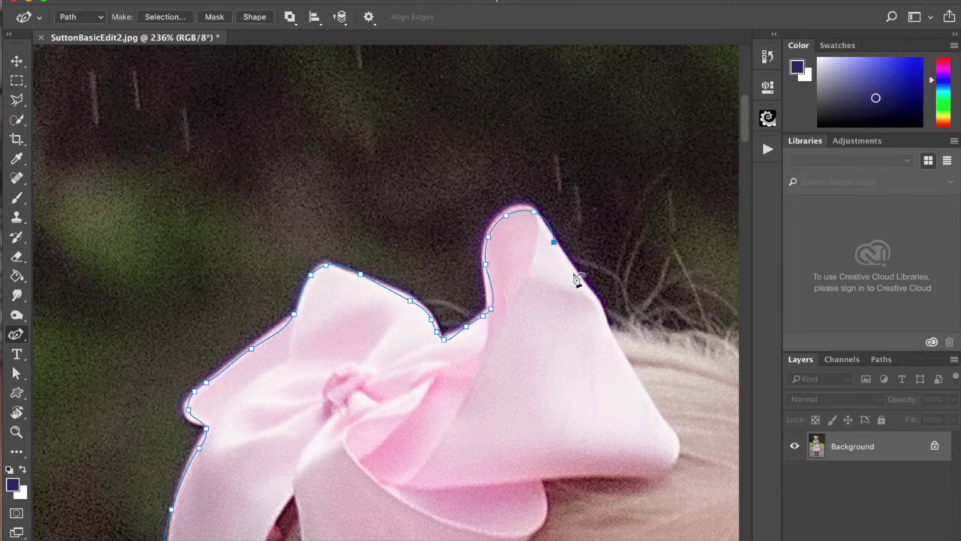
click(600, 299)
click(604, 321)
drag(631, 312, 158, 181)
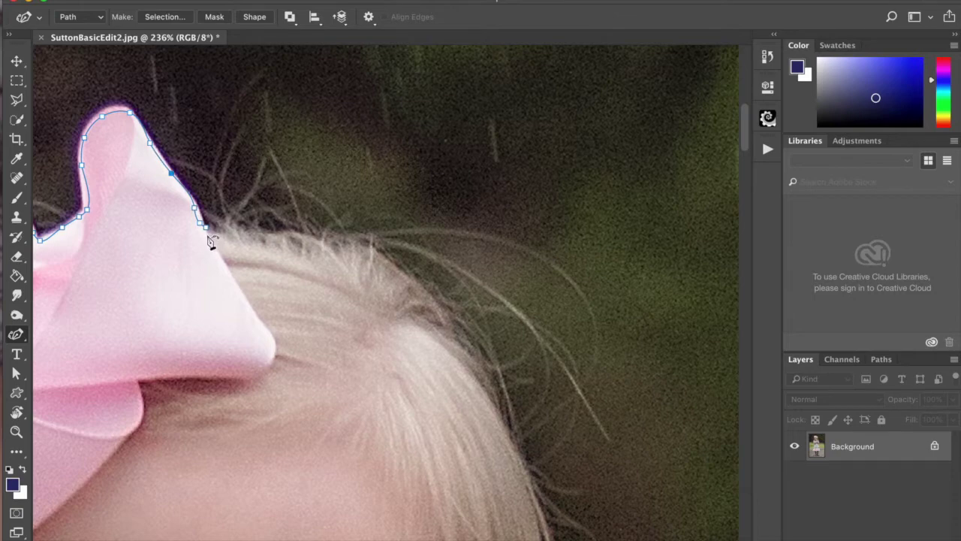
Trace the crown of the head from the bow across the hair, leaving out the flyaway strands.
click(209, 237)
click(240, 234)
click(304, 241)
click(366, 269)
click(407, 285)
click(441, 334)
click(461, 363)
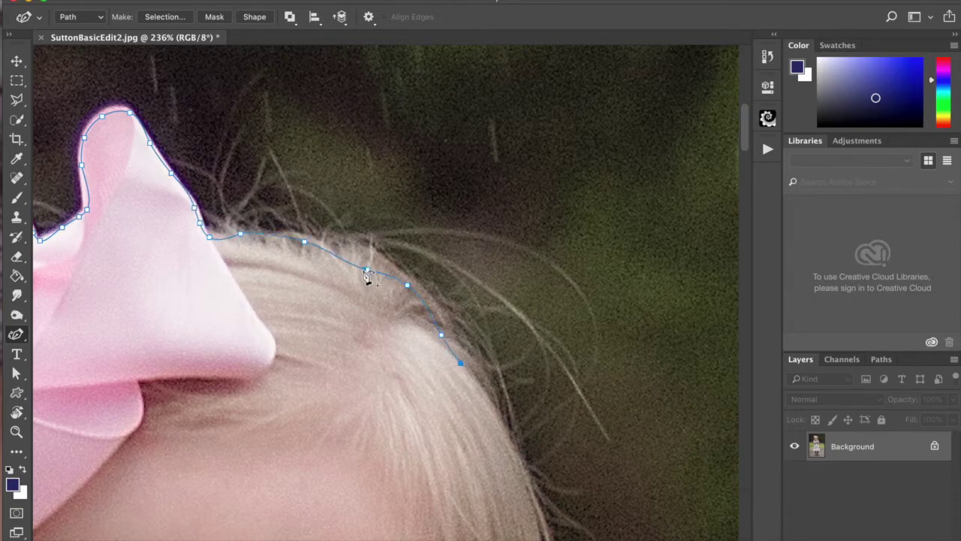
Trace the side of the hair from the crown down past the eye and cheek to the shoulder.
drag(571, 431, 422, 75)
click(415, 177)
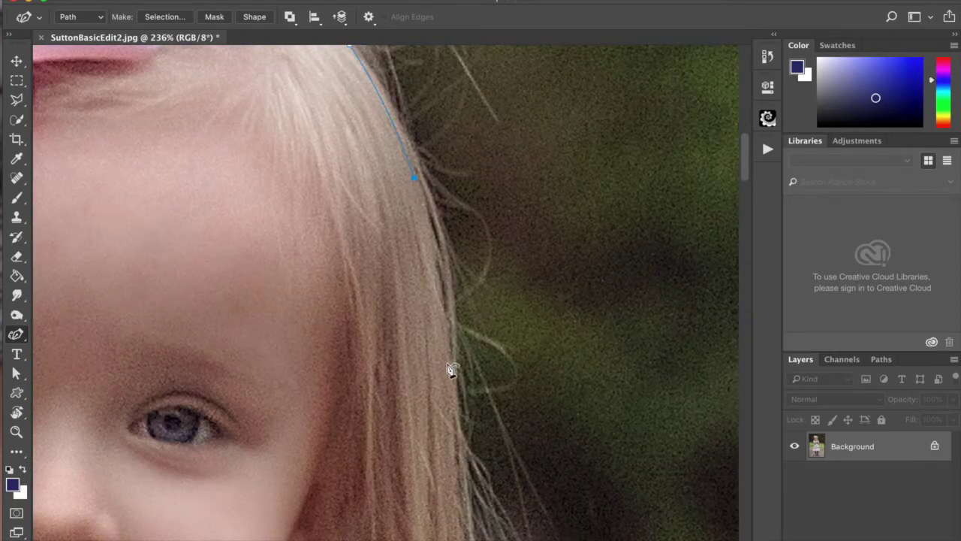
click(452, 421)
drag(551, 395, 553, 57)
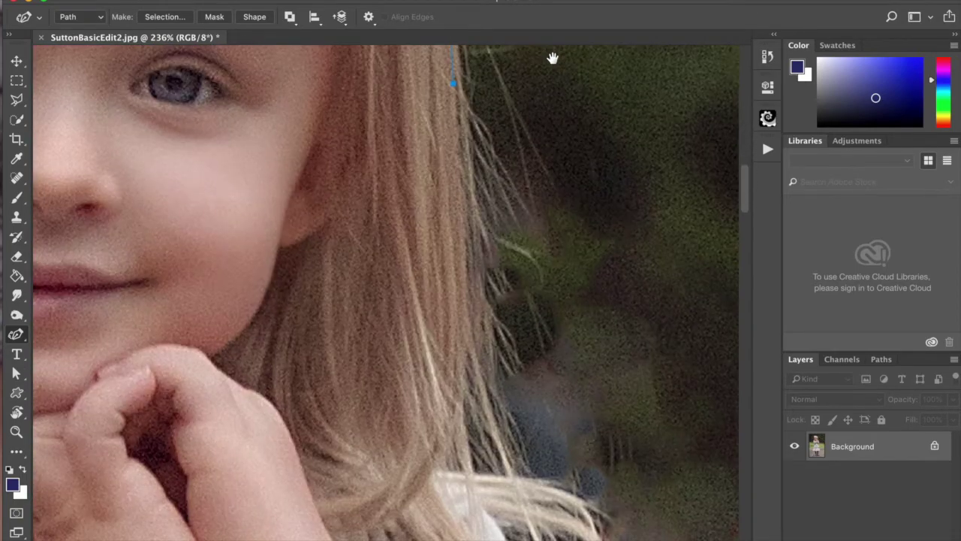
click(467, 204)
click(469, 310)
click(478, 379)
click(464, 414)
click(468, 467)
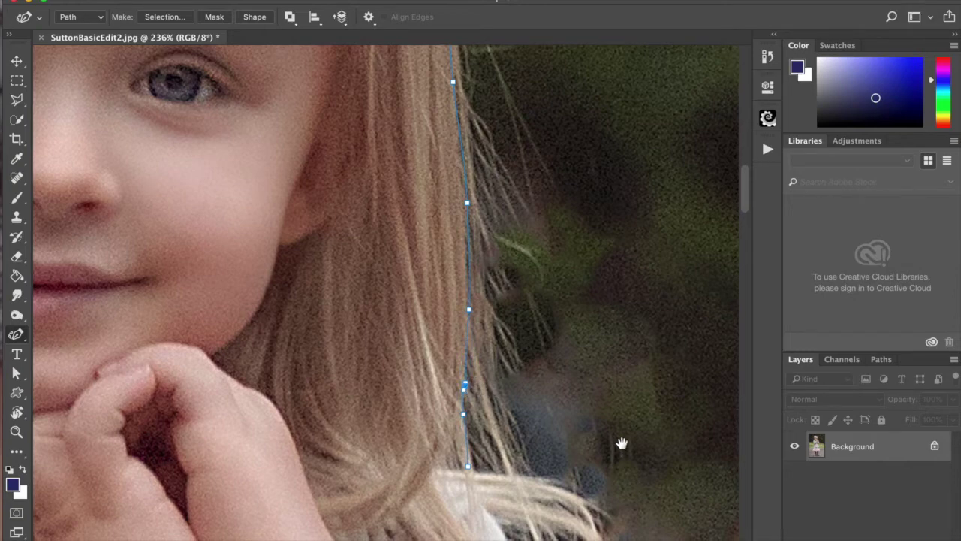
Trace the outer edge of the hair curl sticking out over the shoulder.
drag(620, 442, 542, 116)
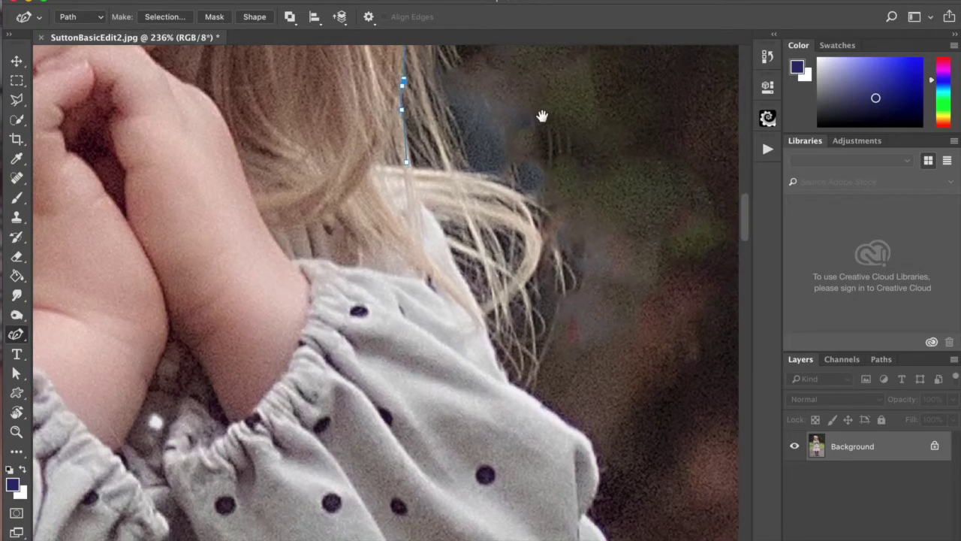
click(452, 173)
click(499, 190)
click(519, 217)
click(531, 248)
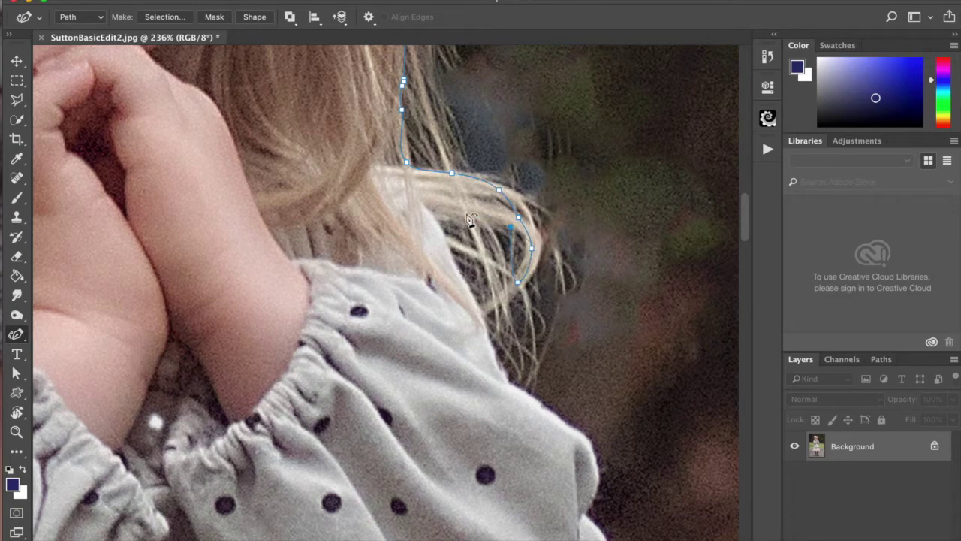
Trace from the curl's inner edge down the shoulder to the top of the polka-dot sleeve.
drag(442, 218, 449, 251)
click(481, 318)
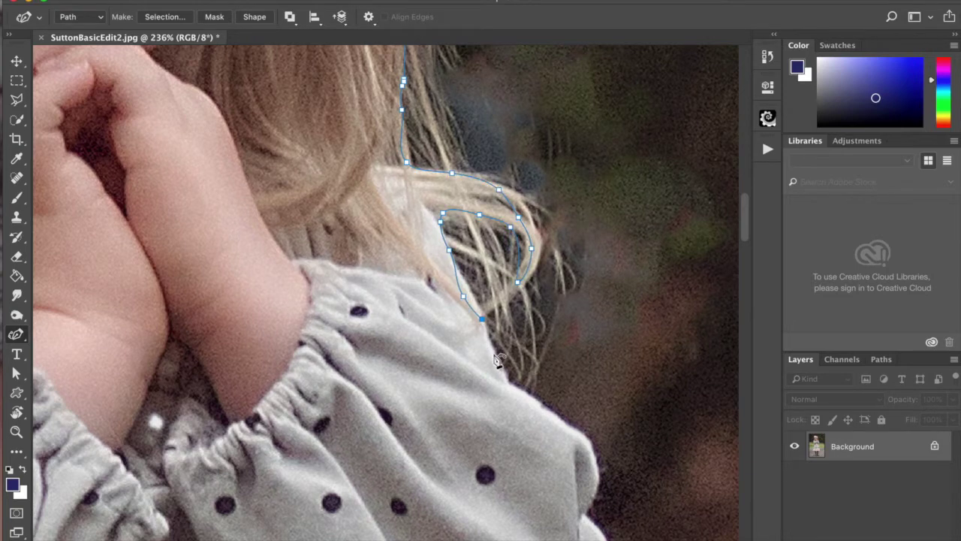
click(493, 353)
click(500, 374)
Refine the path beside the shoulder hair and trace the sleeve's upper edge out to the elbow fold.
drag(542, 203, 533, 147)
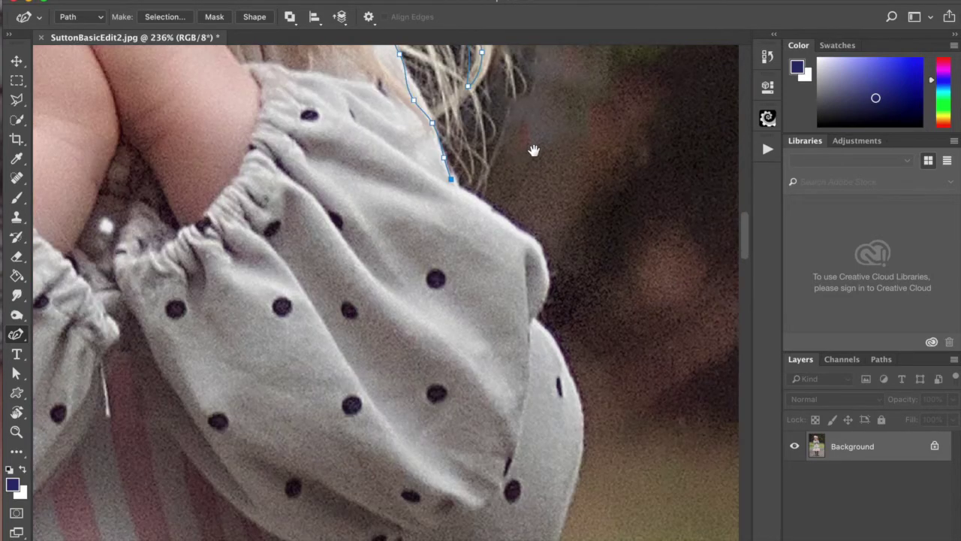
click(417, 97)
click(465, 194)
click(502, 225)
click(533, 244)
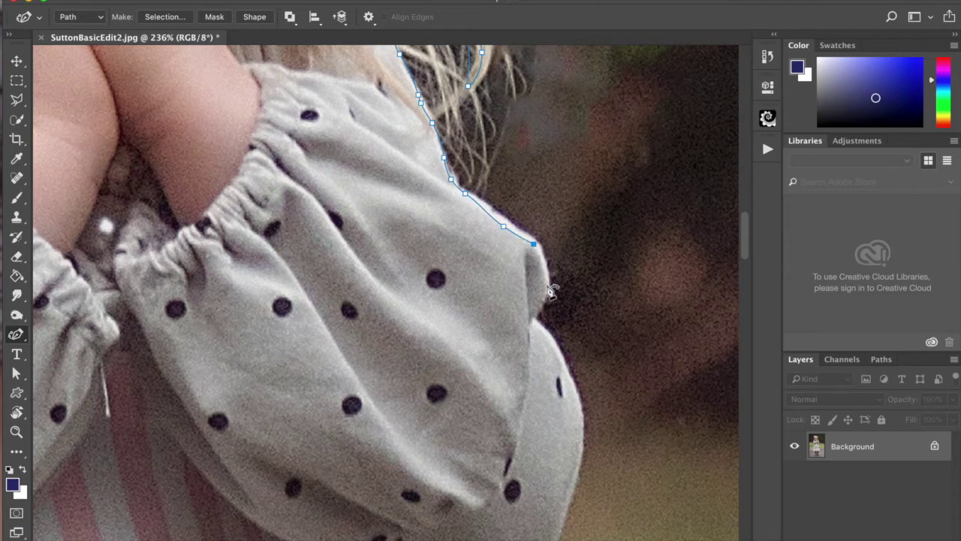
Trace around the sleeve's elbow fold and down the outer edge of its puffed lower part.
click(548, 285)
click(535, 312)
click(533, 329)
click(554, 357)
click(570, 415)
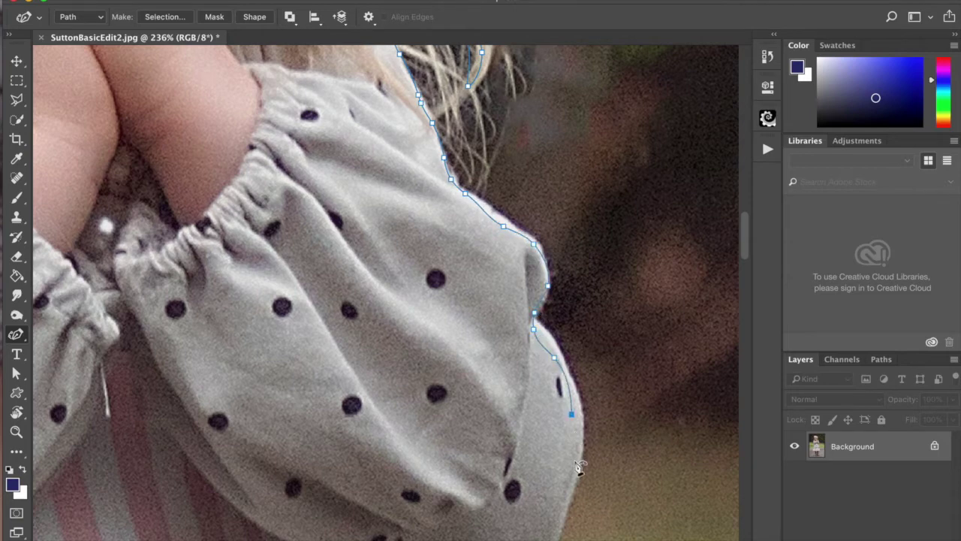
click(574, 461)
Add and move path points below the elbow fold to fit the sleeve's outer edge more closely.
click(543, 335)
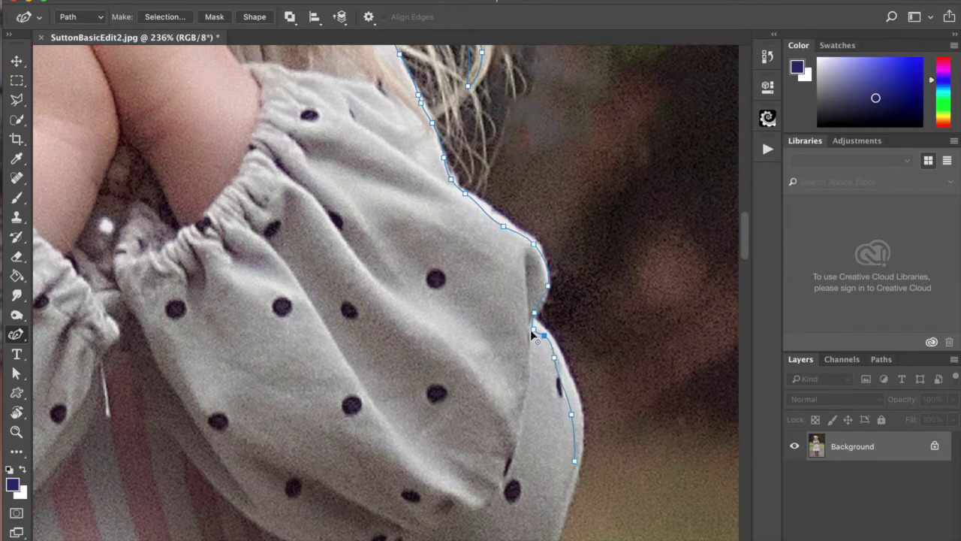
drag(531, 331, 561, 356)
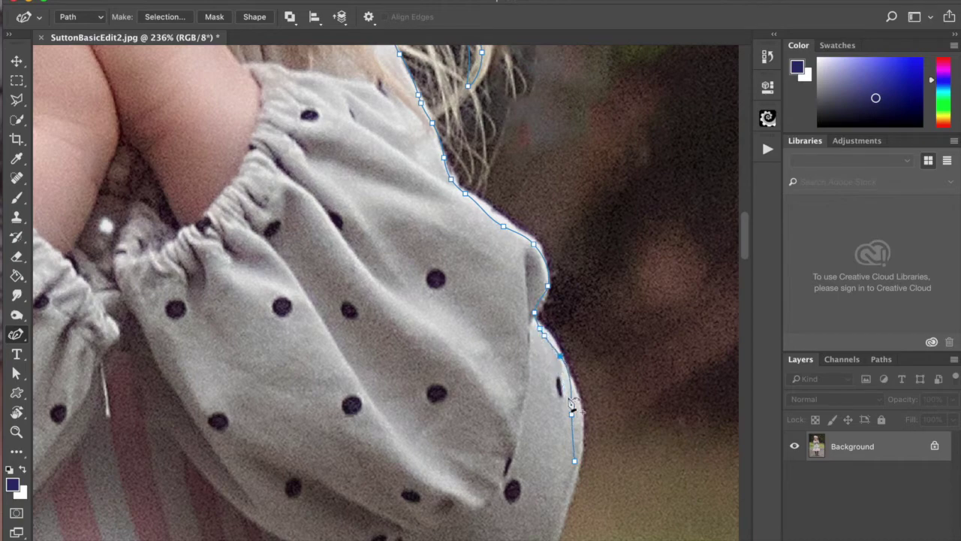
drag(570, 419, 579, 422)
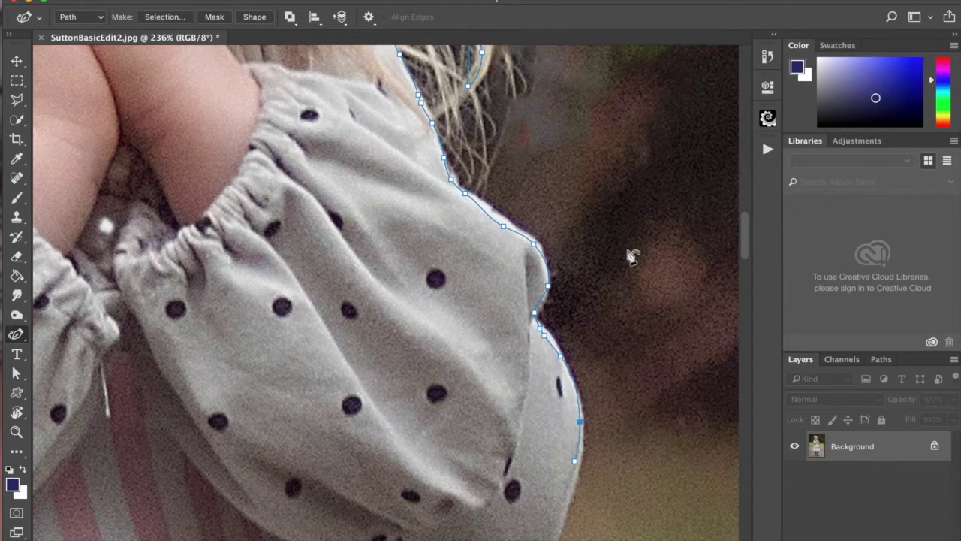
scroll(650, 142, down, 10)
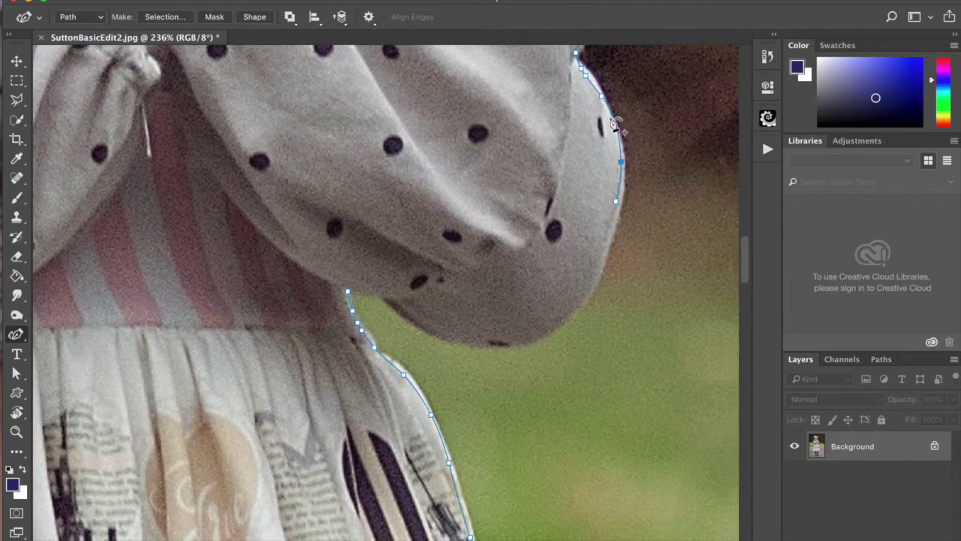
drag(612, 119, 609, 119)
Trace the puffed sleeve's underside back to the waist and close the path at its starting point.
click(599, 269)
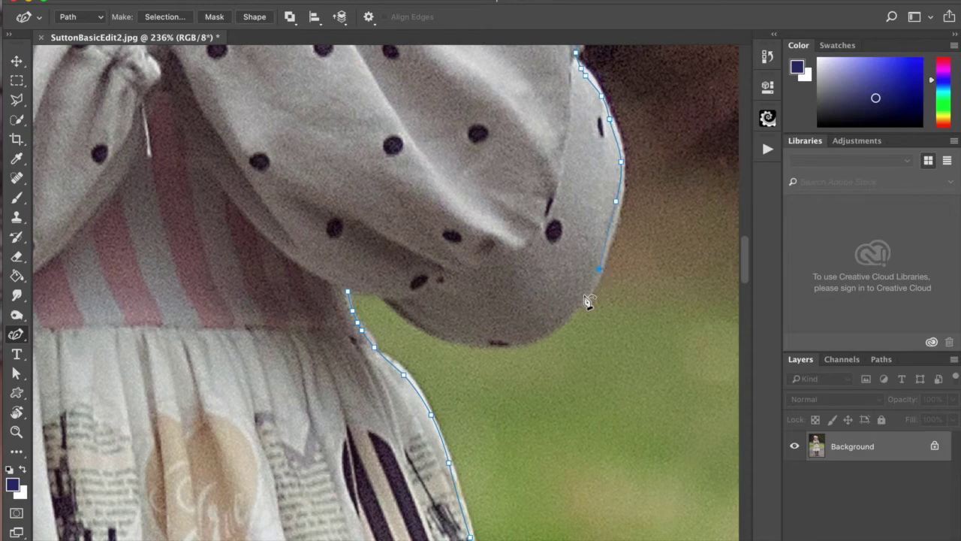
click(548, 330)
click(470, 344)
click(415, 321)
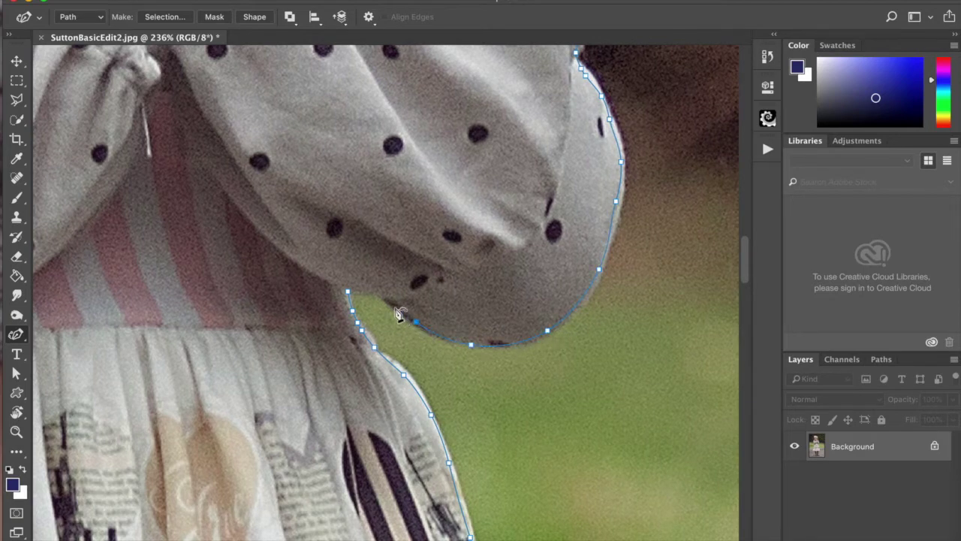
click(389, 299)
click(350, 292)
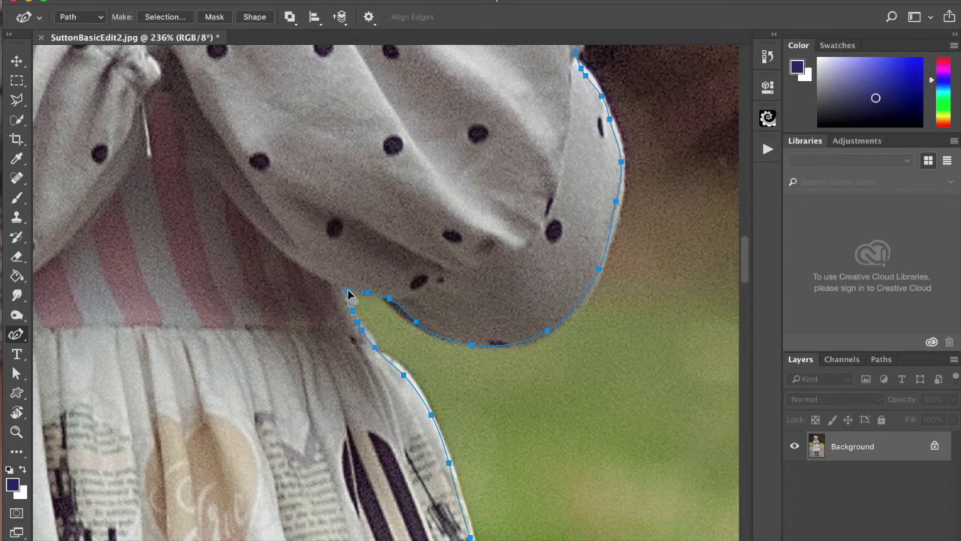
Add a path point on the puffed sleeve's underside and apply the current path to the photo as a vector mask.
drag(404, 312, 401, 315)
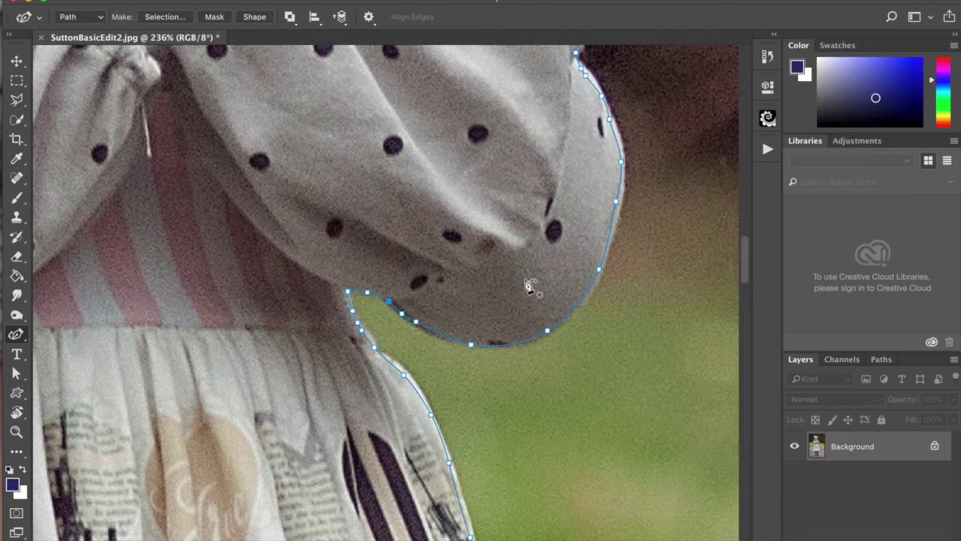
scroll(529, 287, down, 8)
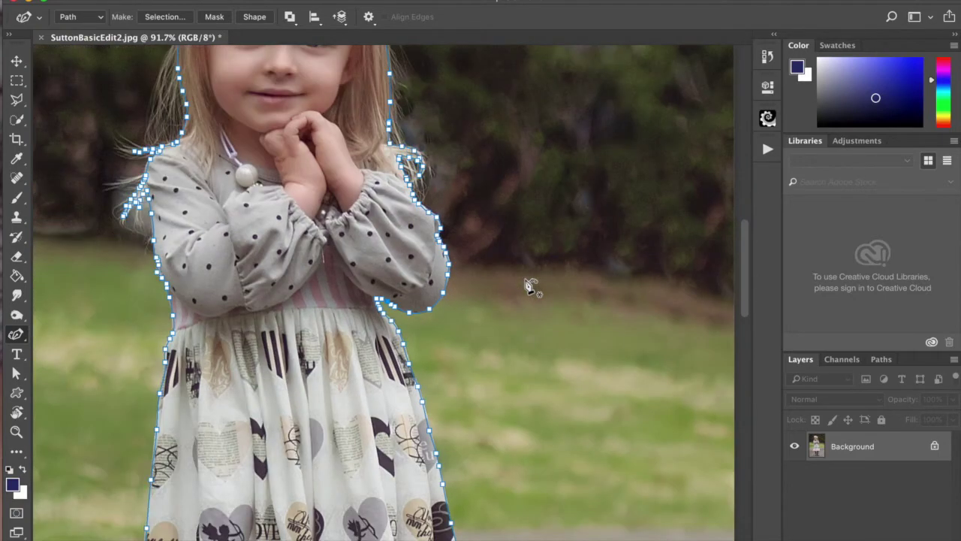
scroll(529, 287, down, 1)
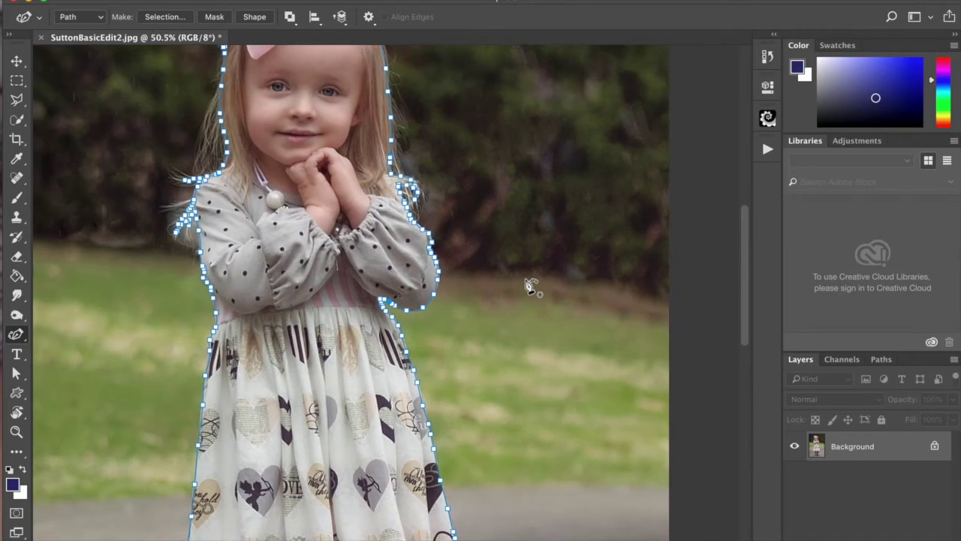
scroll(531, 287, down, 4)
scroll(529, 286, down, 2)
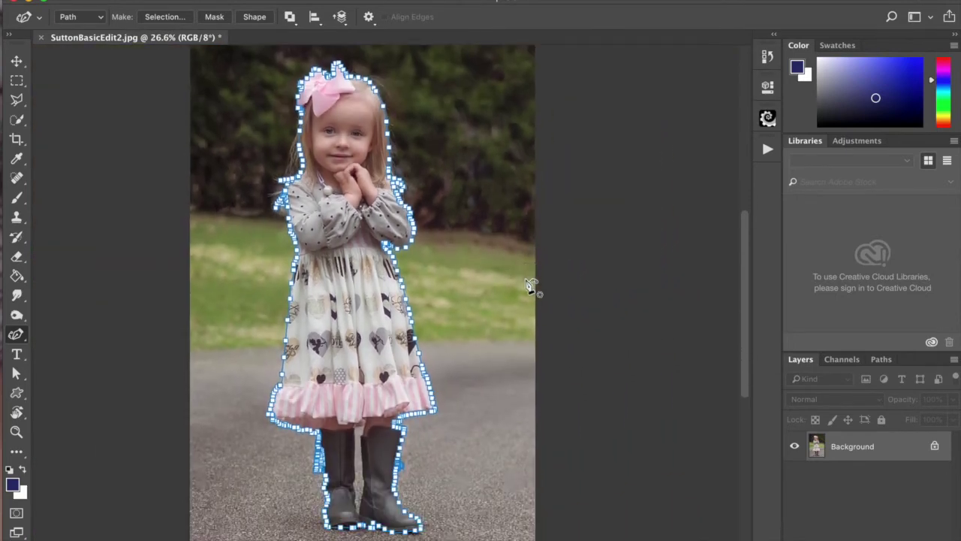
click(247, 0)
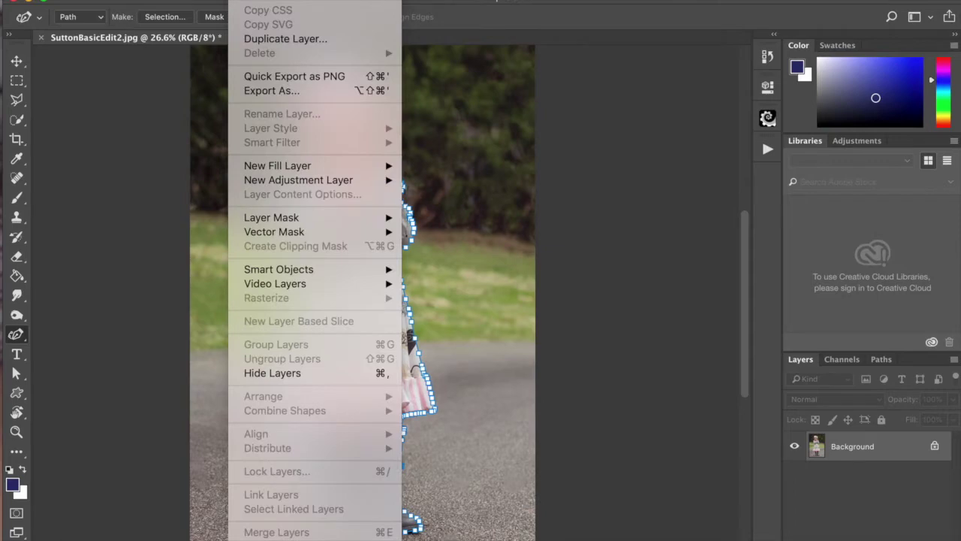
mouse_move(301, 234)
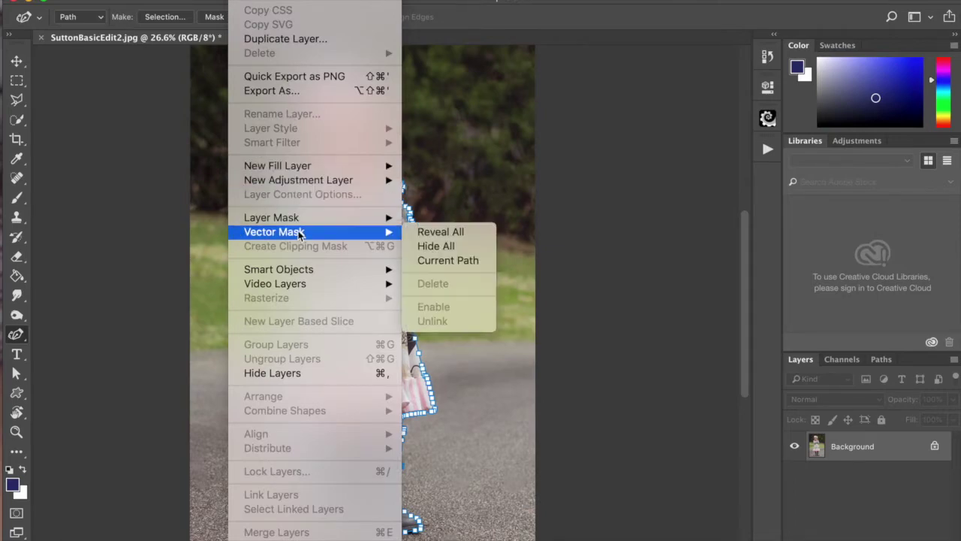
click(461, 266)
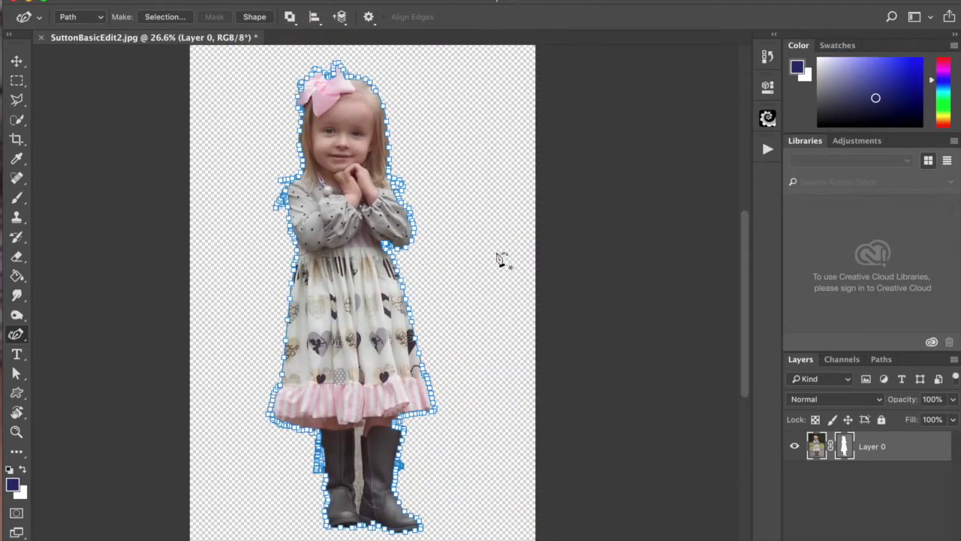
Rasterize Layer 0 to convert its vector mask into a layer mask, and select that mask for editing.
right_click(912, 448)
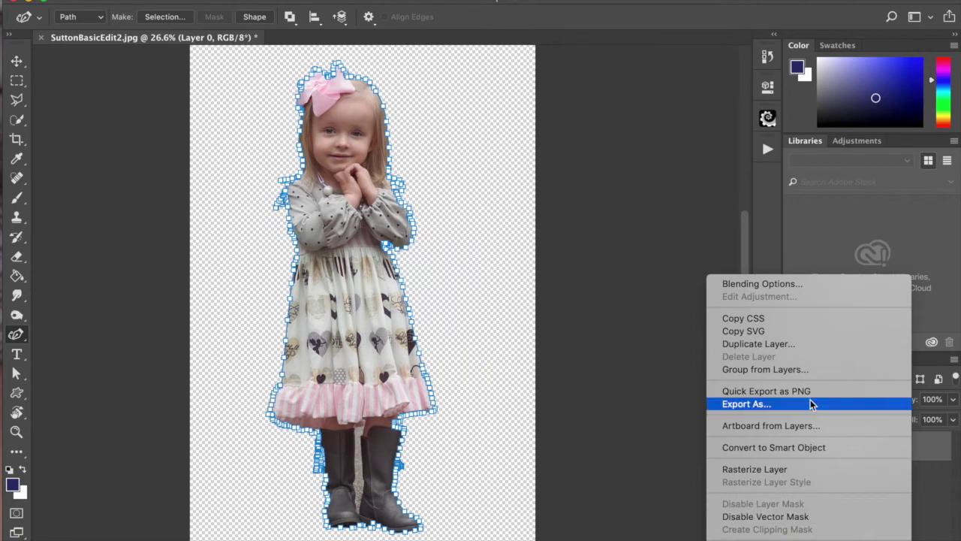
click(805, 470)
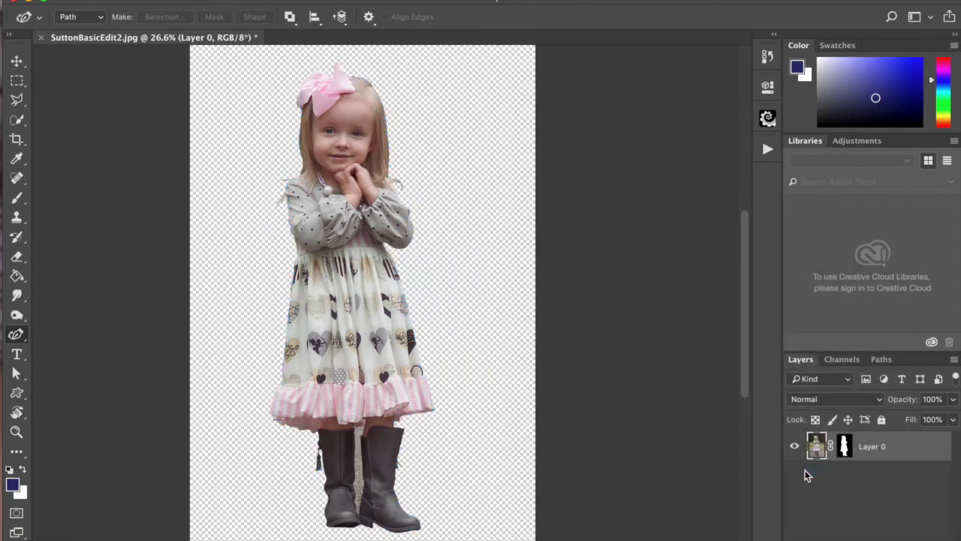
click(845, 448)
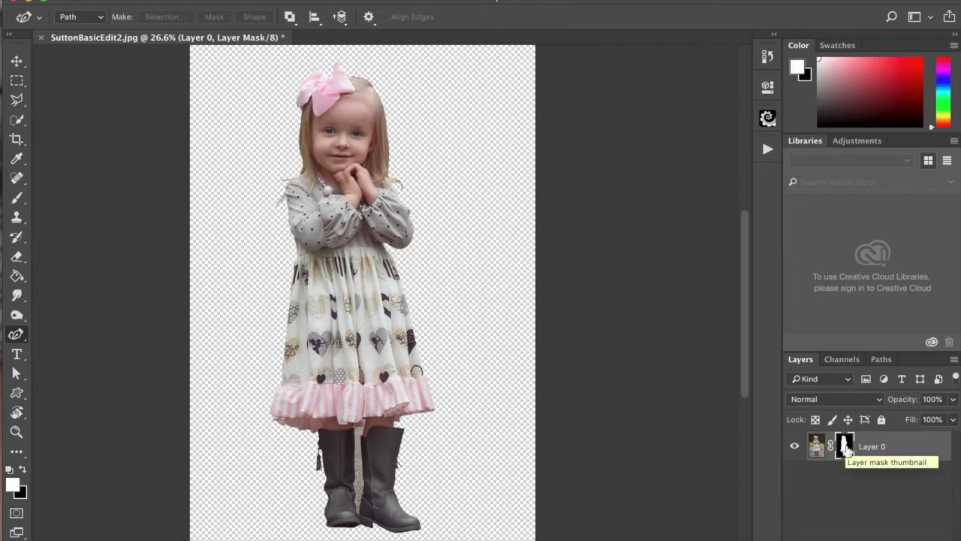
Add a second mask to Layer 0, and undo it.
click(858, 540)
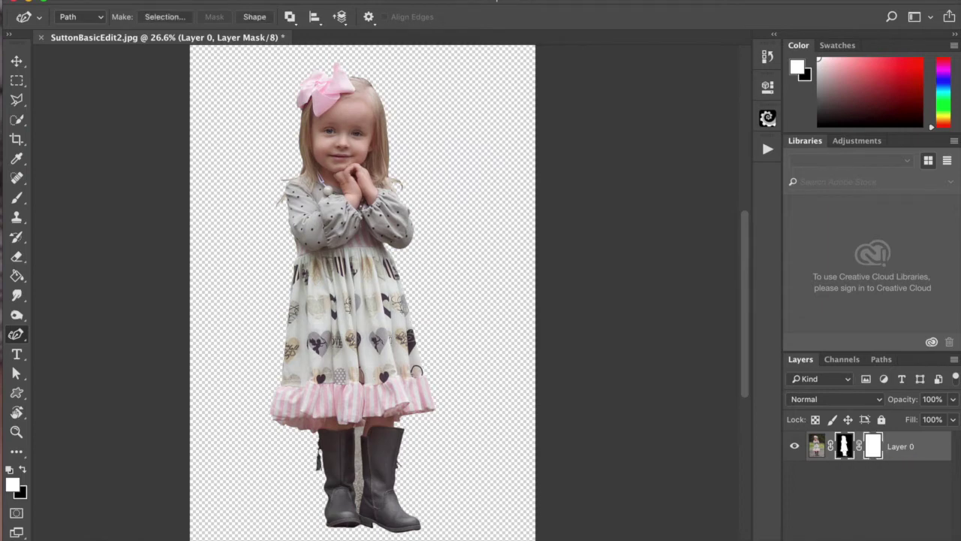
key(super+z)
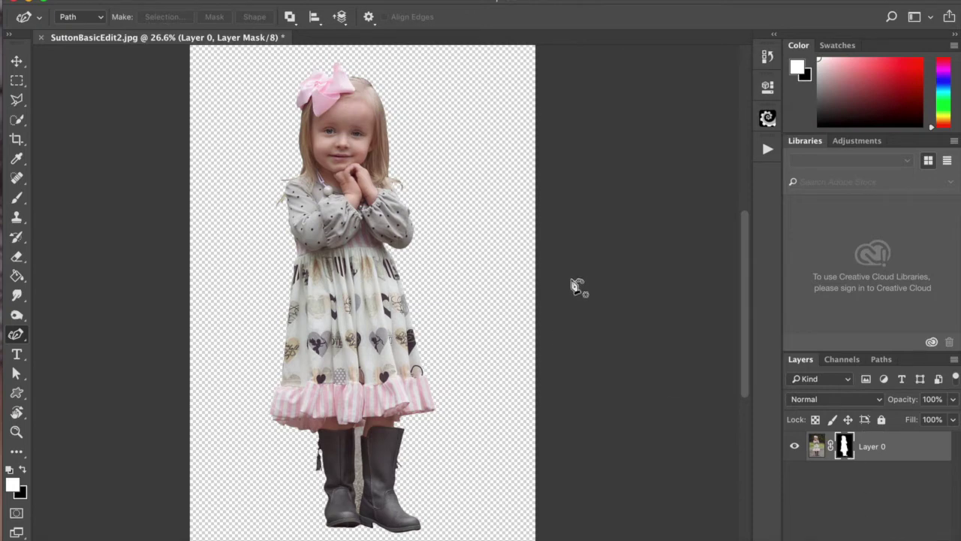
Set up the Brush for painting on the mask around the boots, with a black foreground colour and 100% hardness.
scroll(362, 335, down, 5)
scroll(361, 335, left, 3)
scroll(361, 335, up, 5)
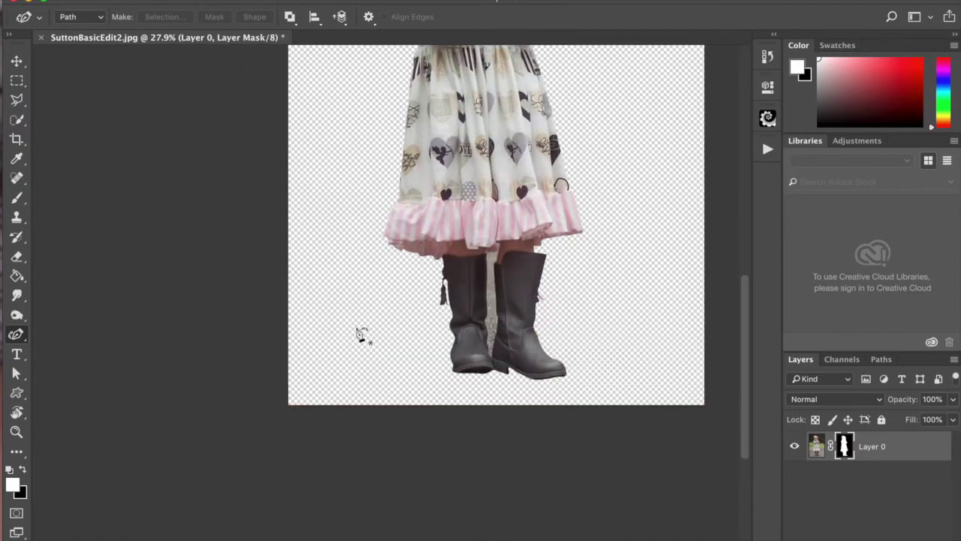
scroll(546, 263, up, 5)
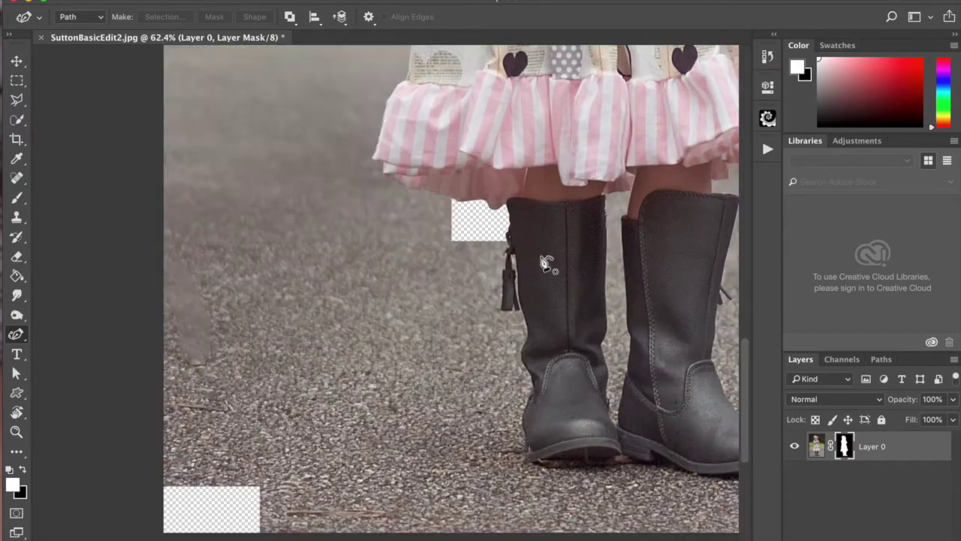
scroll(545, 263, right, 10)
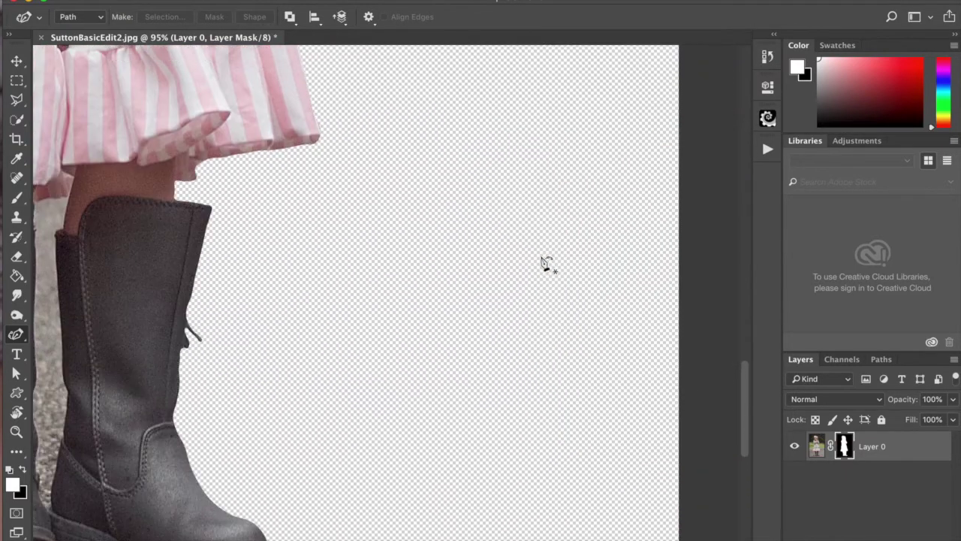
scroll(546, 263, left, 5)
scroll(546, 263, up, 4)
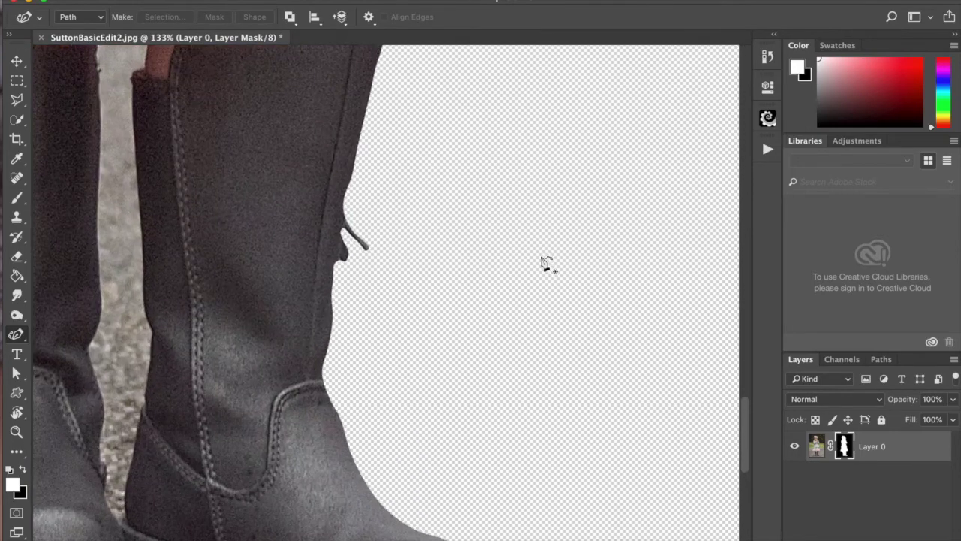
scroll(545, 263, up, 3)
scroll(546, 262, left, 3)
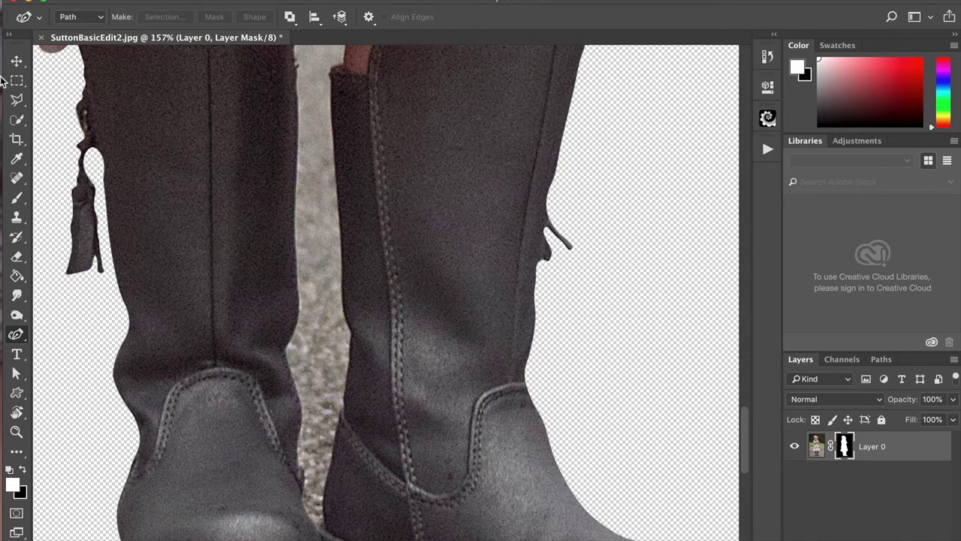
click(16, 198)
click(24, 470)
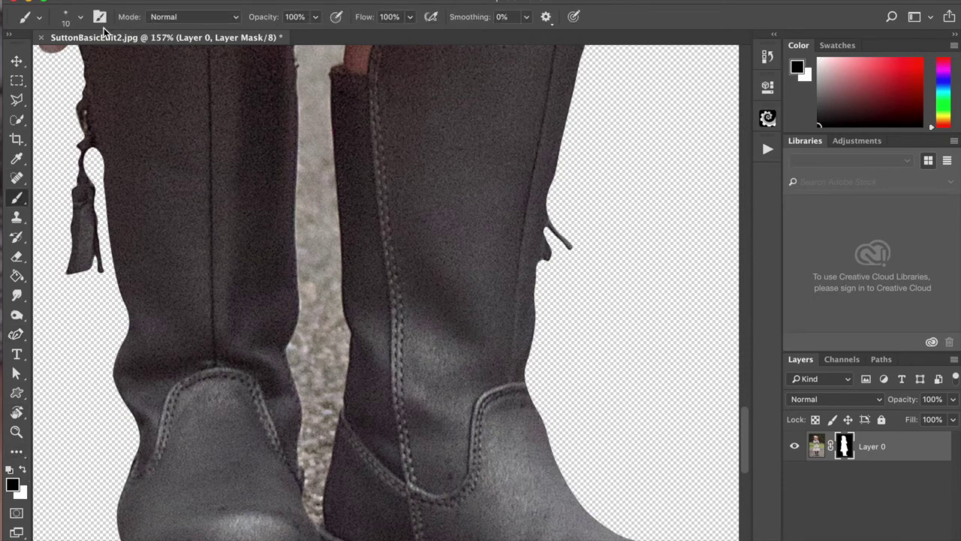
click(80, 16)
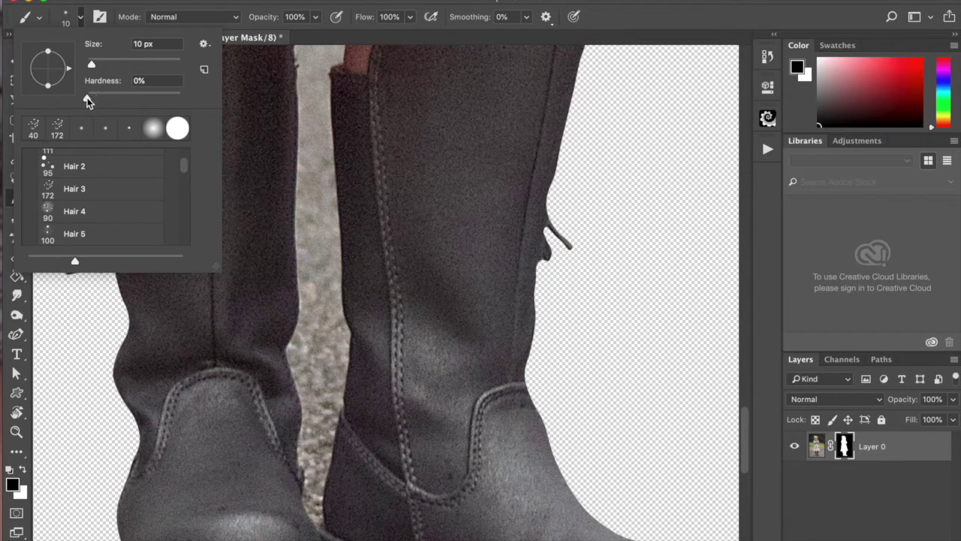
drag(87, 99, 204, 102)
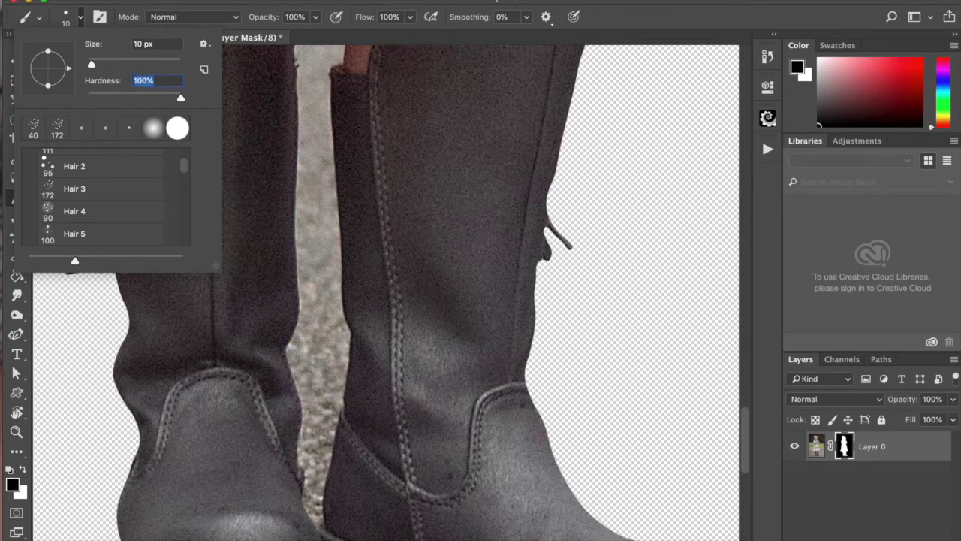
key(Return)
Mask out the pavement between the boots in black, following both inner edges down to the narrow point where the boots meet.
drag(318, 148, 319, 216)
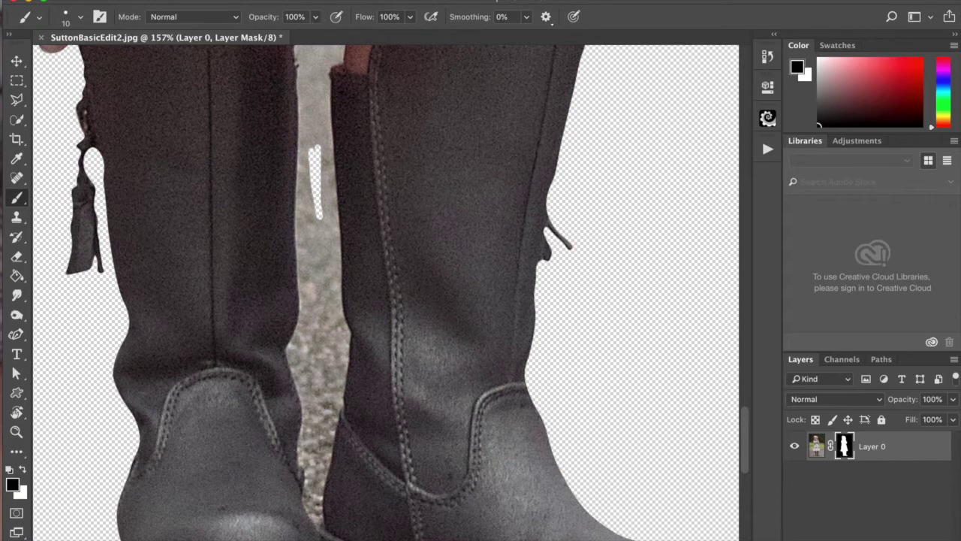
scroll(386, 293, up, 10)
scroll(385, 293, down, 5)
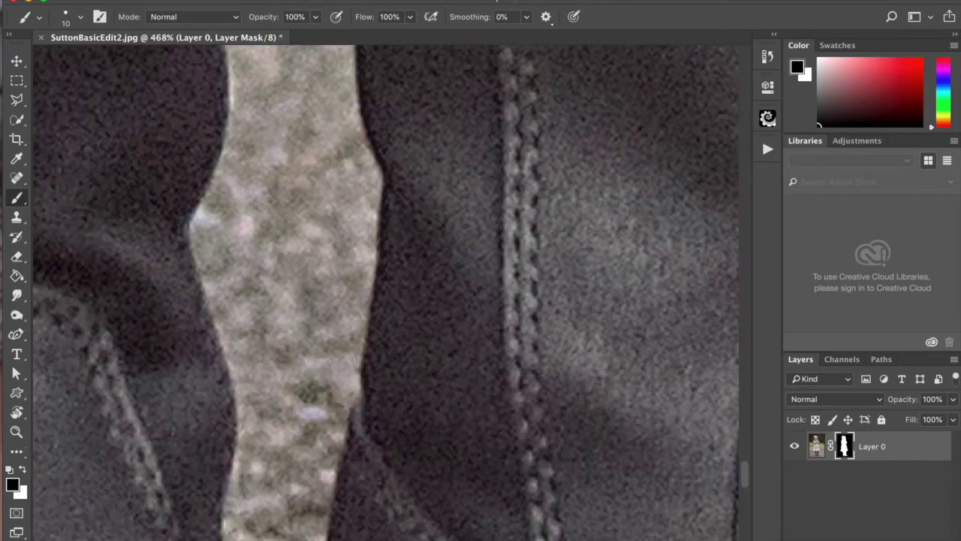
scroll(385, 293, down, 2)
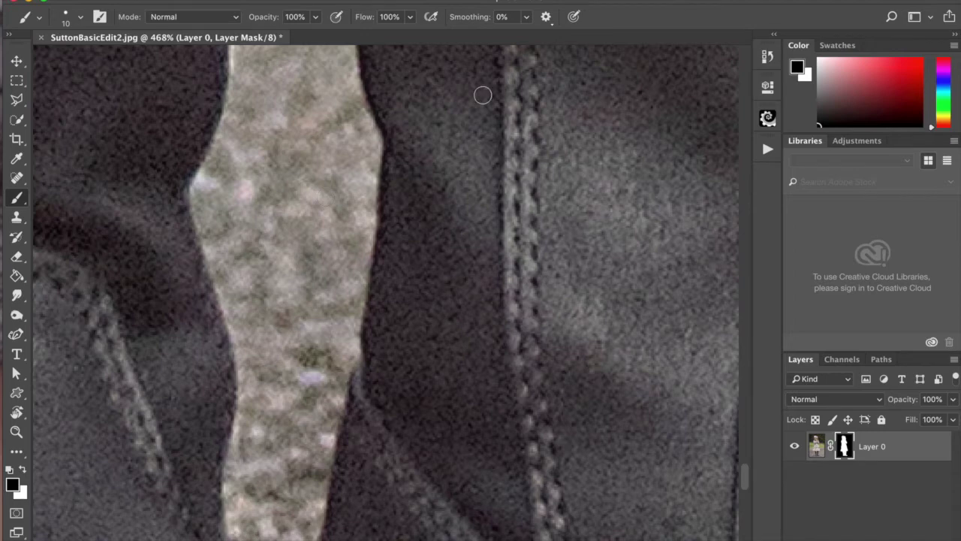
mouse_move(373, 138)
mouse_down()
mouse_move(376, 194)
mouse_move(354, 326)
mouse_move(298, 537)
mouse_up()
mouse_move(371, 272)
mouse_down()
mouse_move(466, 73)
mouse_move(464, 14)
mouse_up()
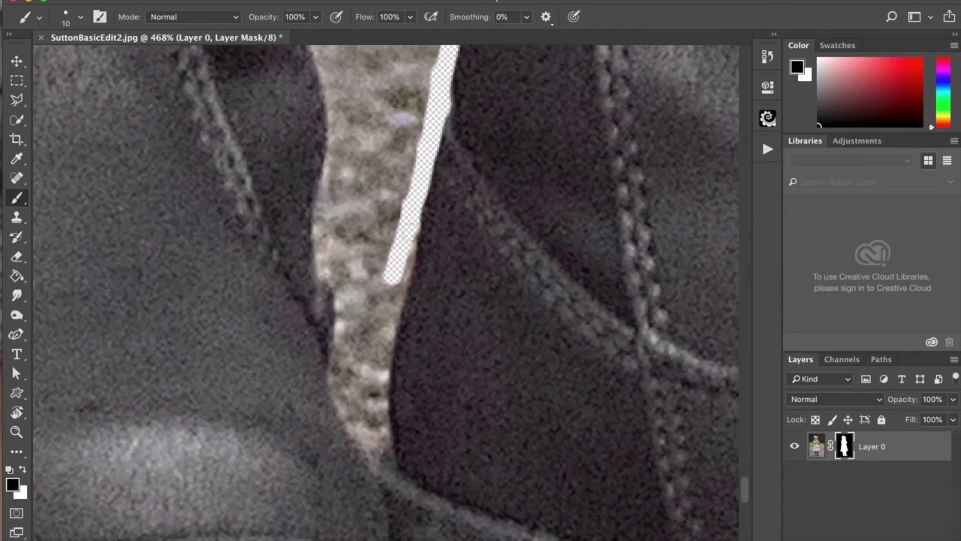
mouse_move(412, 226)
mouse_down()
mouse_move(375, 420)
mouse_move(384, 466)
mouse_move(384, 430)
mouse_up()
mouse_move(383, 462)
mouse_down()
mouse_move(359, 443)
mouse_move(343, 397)
mouse_move(335, 308)
mouse_move(316, 242)
mouse_move(354, 96)
mouse_move(330, 196)
mouse_move(340, 127)
mouse_up()
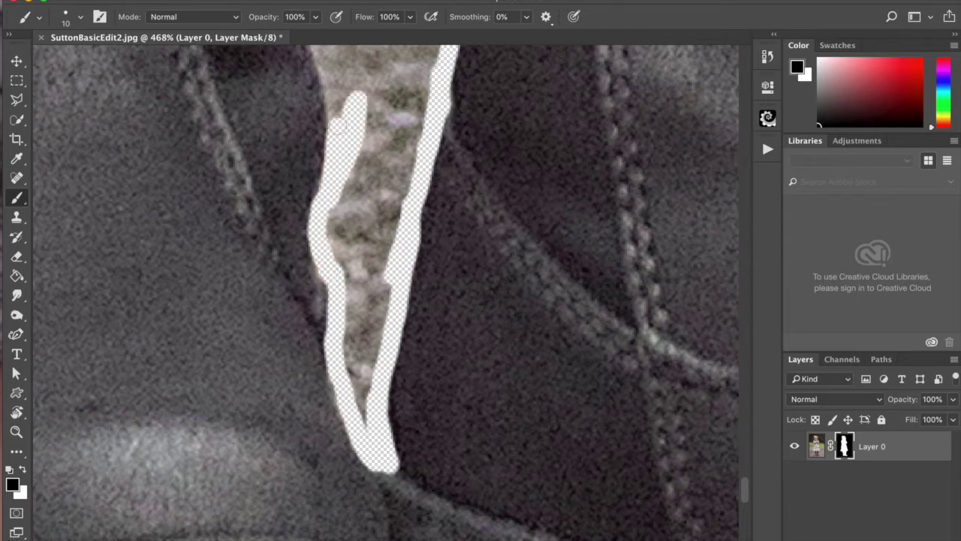
Continue masking the pavement gap upward along the left boot's inner edge, from the ankle to the upper shaft.
drag(374, 160, 396, 392)
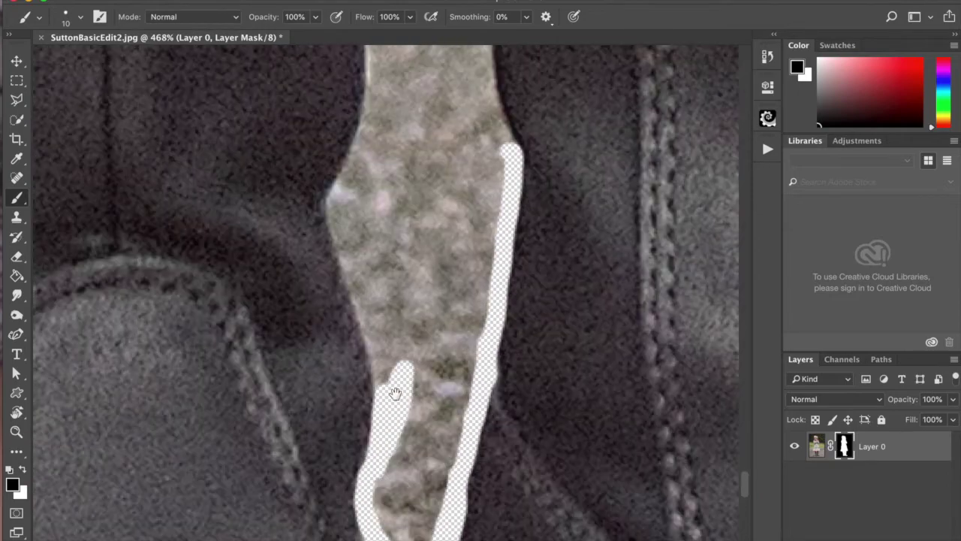
mouse_move(373, 129)
mouse_down()
mouse_move(337, 201)
mouse_move(389, 420)
mouse_up()
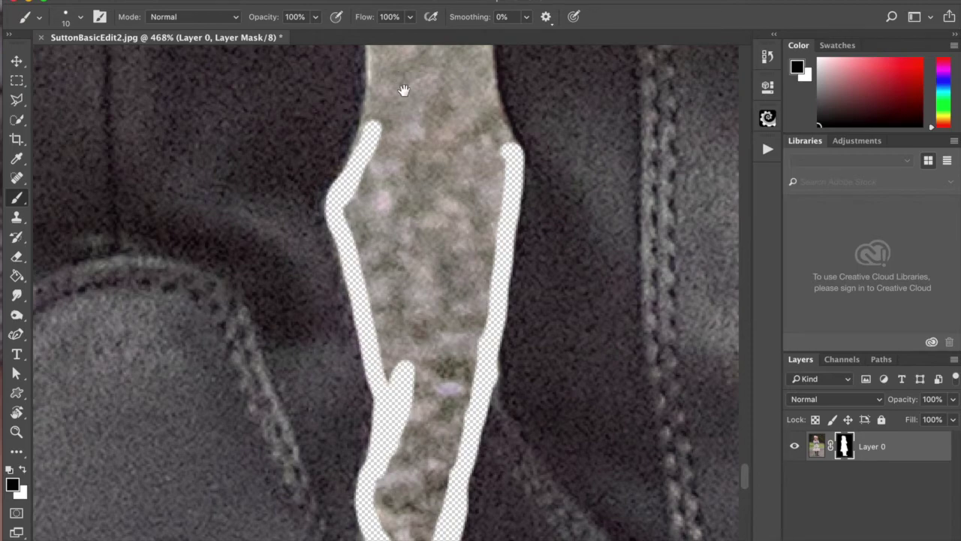
drag(404, 90, 408, 365)
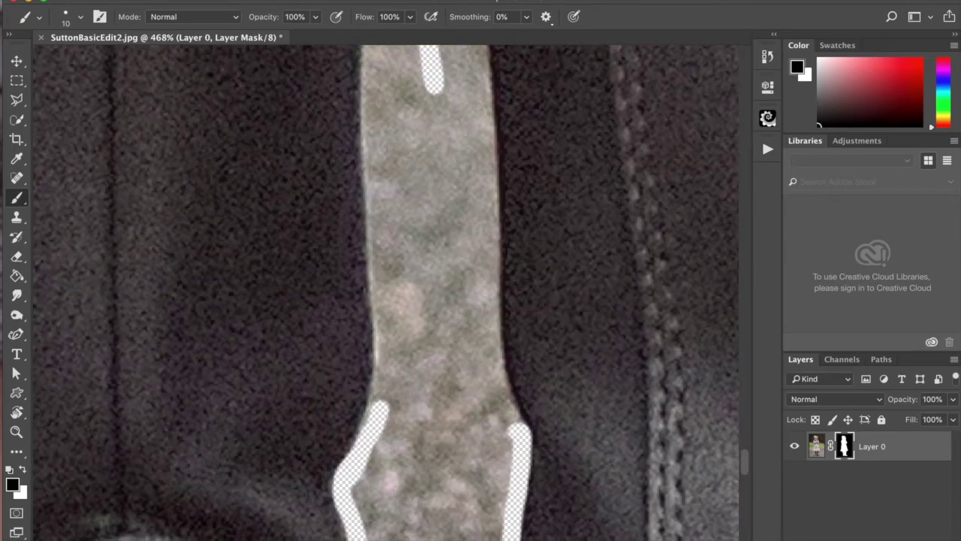
mouse_move(371, 157)
mouse_down()
mouse_move(379, 410)
mouse_move(353, 450)
mouse_up()
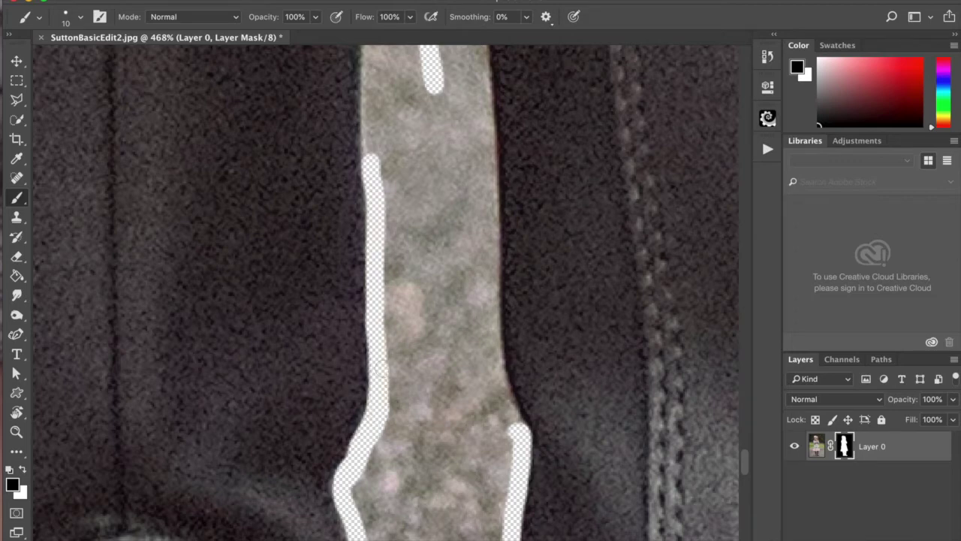
drag(355, 64, 324, 355)
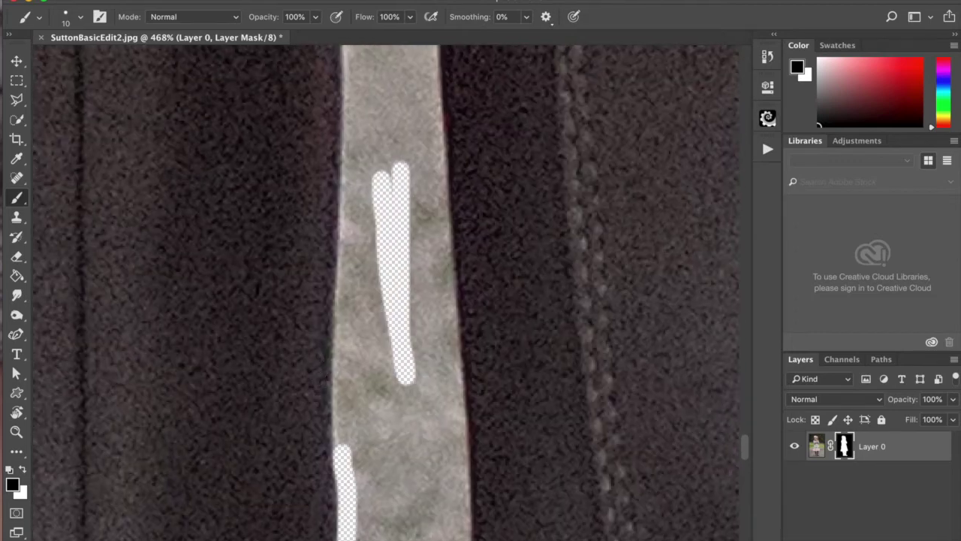
mouse_move(354, 162)
mouse_down()
mouse_move(341, 263)
mouse_move(341, 470)
mouse_up()
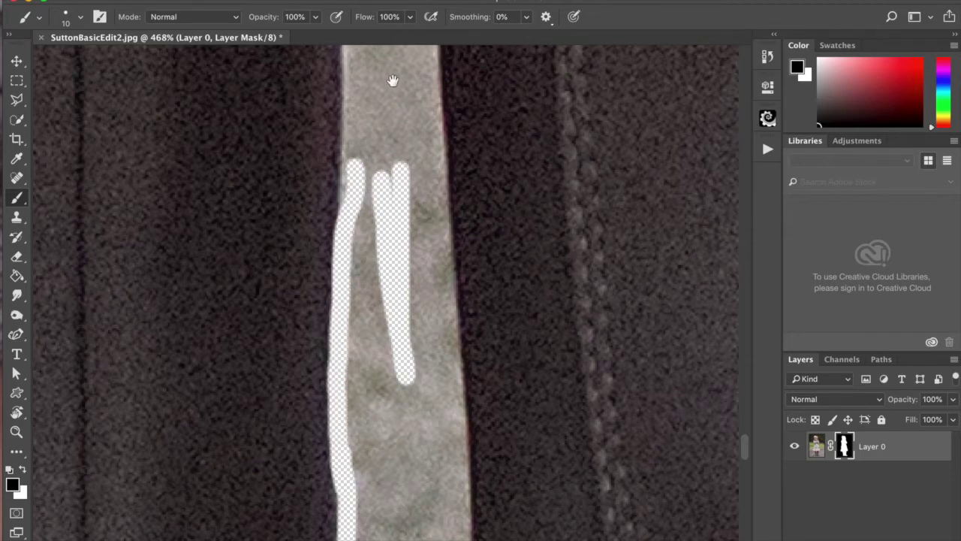
Mask the gap's edge up to the left boot's top, along the dress hem and down the right leg to its boot.
drag(393, 81, 376, 365)
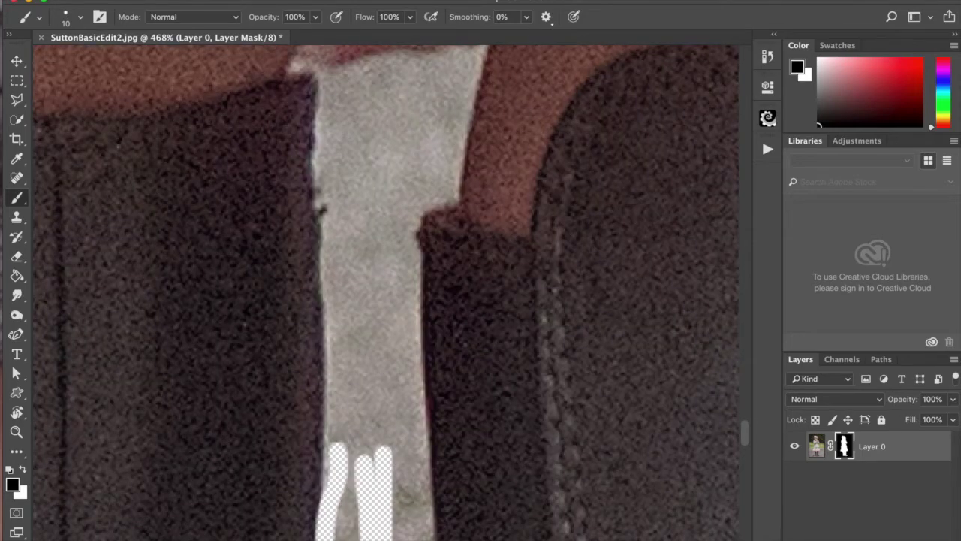
mouse_move(333, 80)
mouse_down()
mouse_move(319, 172)
mouse_move(335, 354)
mouse_move(332, 501)
mouse_up()
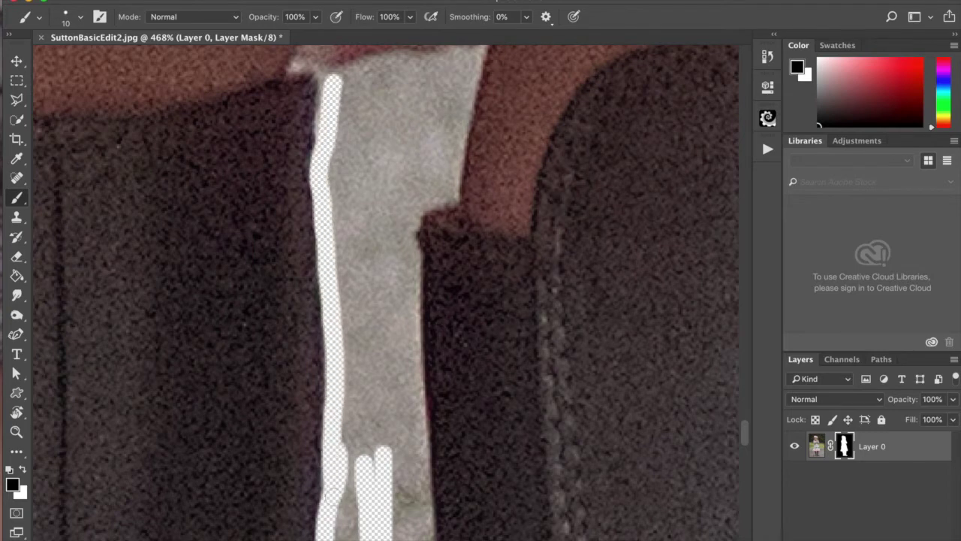
drag(373, 175, 348, 347)
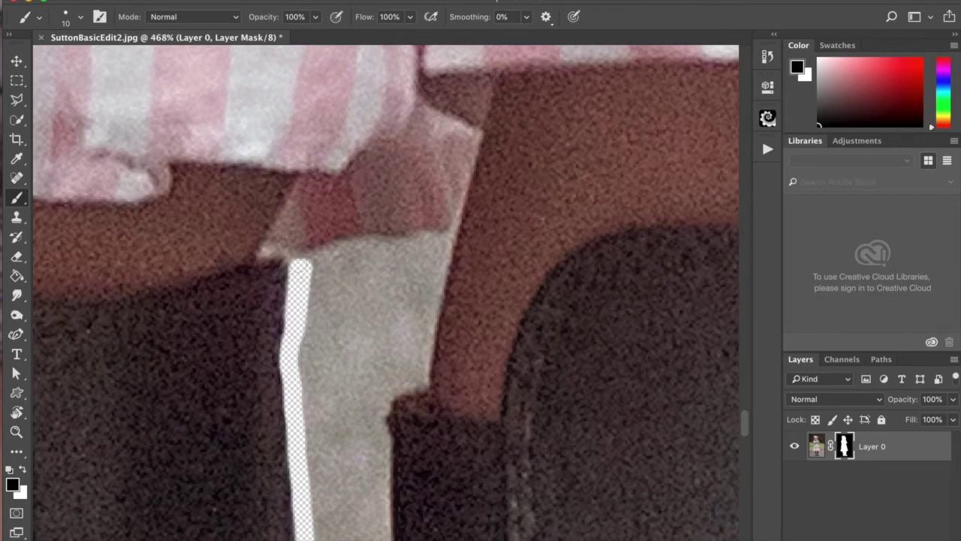
mouse_move(297, 264)
mouse_down()
mouse_move(450, 240)
mouse_move(429, 284)
mouse_move(420, 399)
mouse_move(440, 276)
mouse_up()
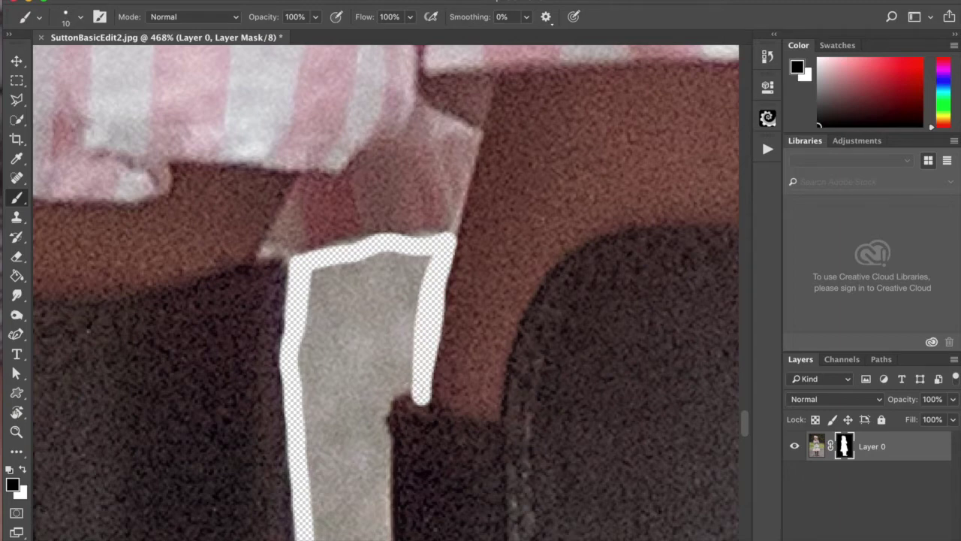
Mask out the pavement along the right boot's inner edge, from the boot top down to the ankle stroke already painted.
mouse_move(421, 398)
mouse_down()
mouse_move(381, 430)
mouse_move(375, 488)
mouse_up()
drag(427, 354, 461, 99)
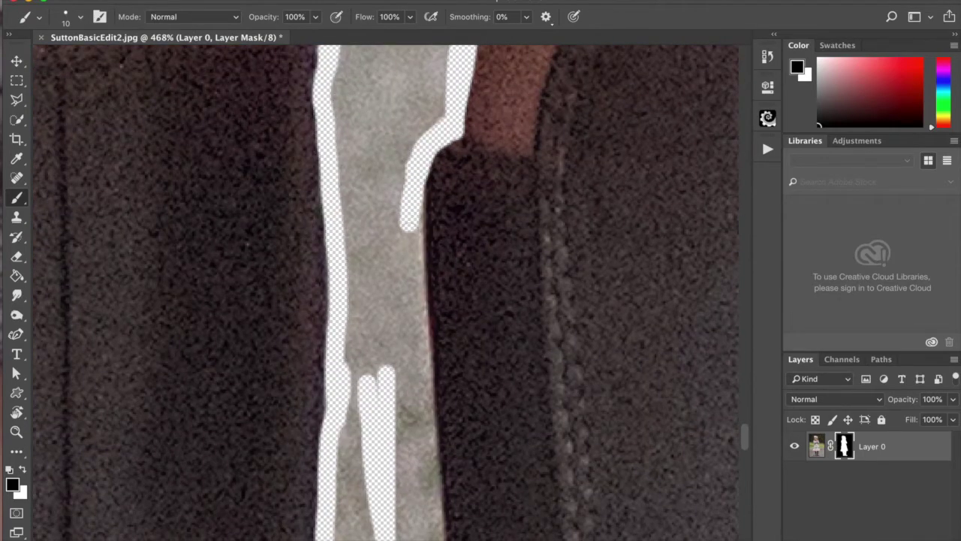
drag(409, 223, 425, 433)
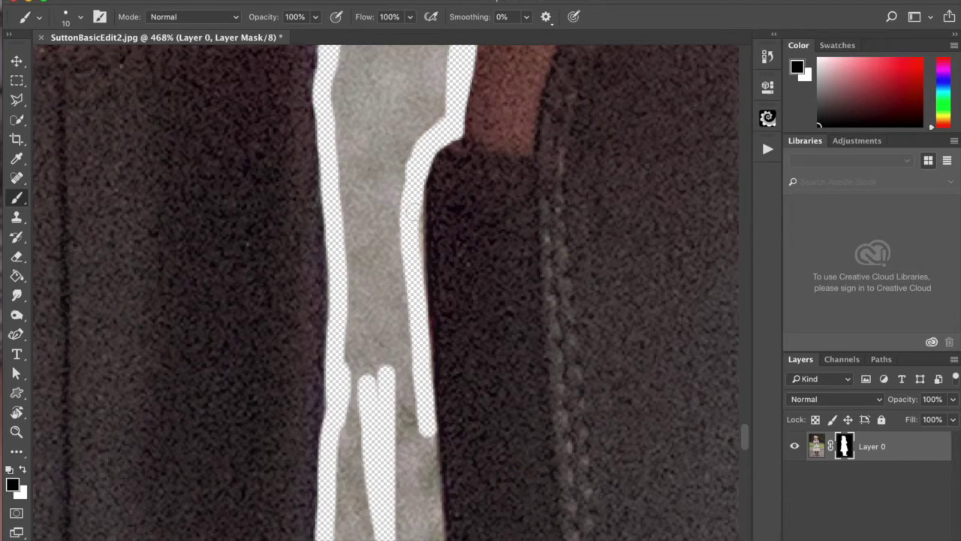
drag(413, 215, 414, 260)
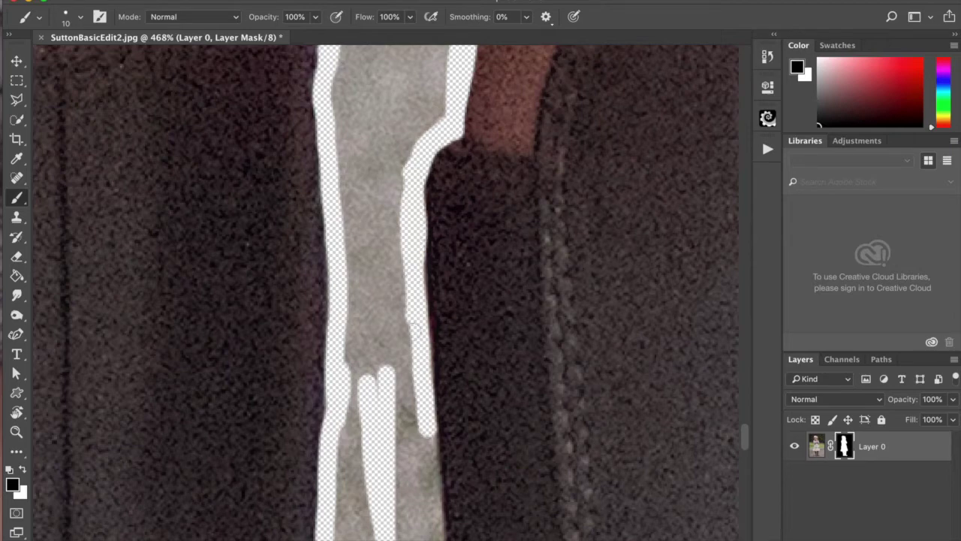
drag(473, 373, 526, 74)
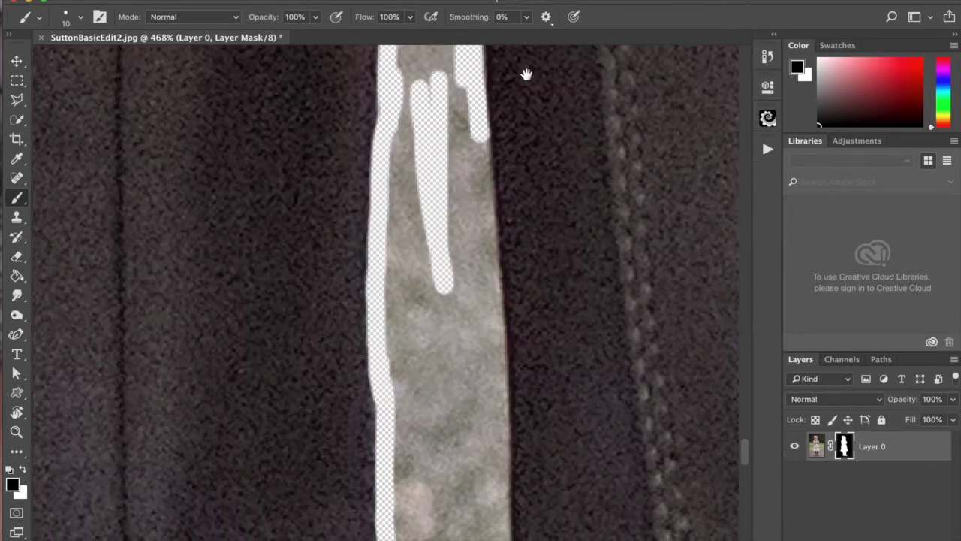
mouse_move(478, 133)
mouse_down()
mouse_move(501, 368)
mouse_move(496, 526)
mouse_up()
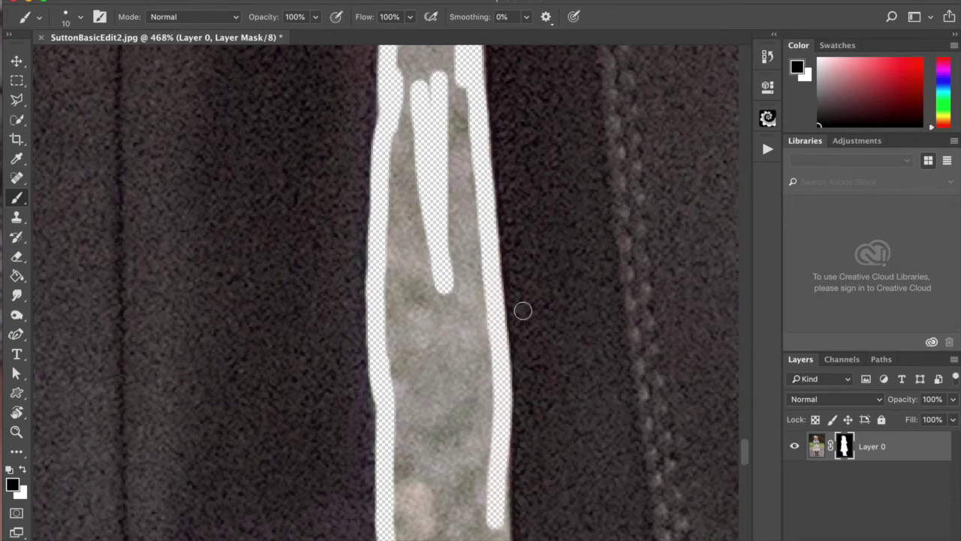
drag(547, 406, 535, 123)
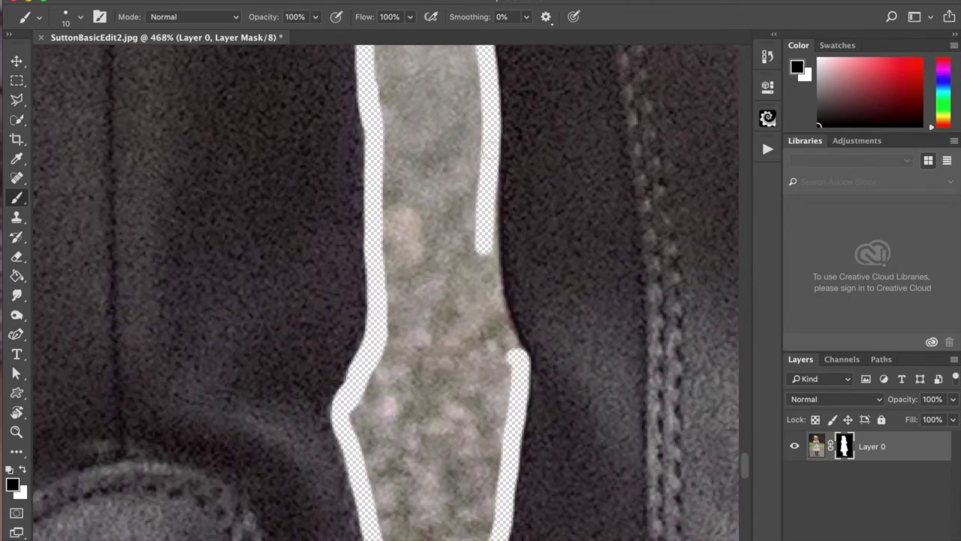
drag(490, 150, 517, 359)
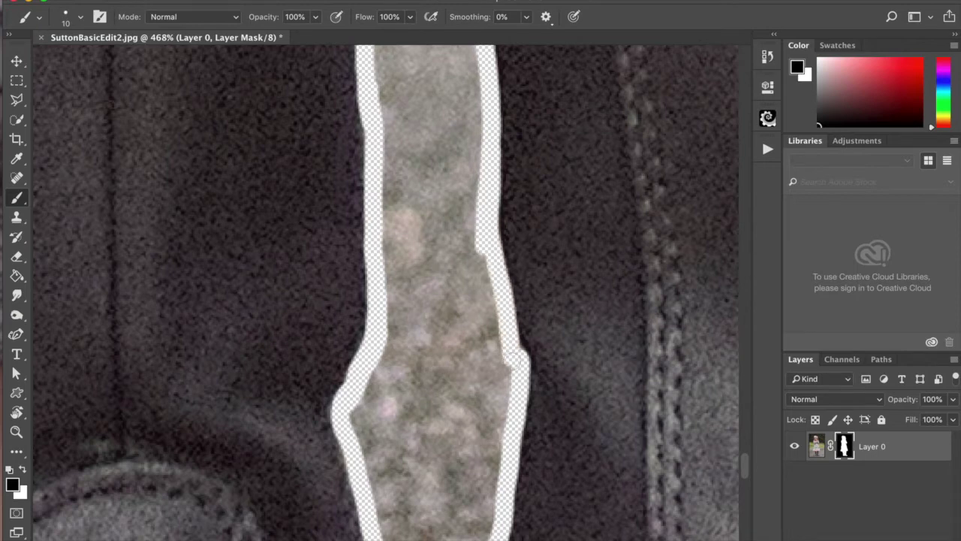
Fill in the narrow lower end of the gap between the boots with a larger brush, refining its edges at 15 px.
drag(464, 326, 458, 83)
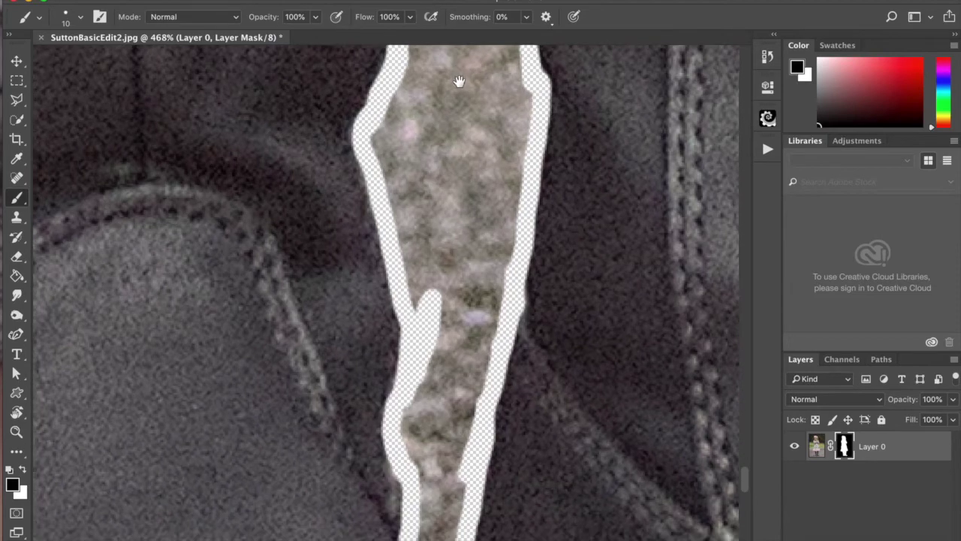
mouse_move(474, 297)
mouse_down()
mouse_move(463, 204)
mouse_move(471, 174)
mouse_up()
key(bracketright)
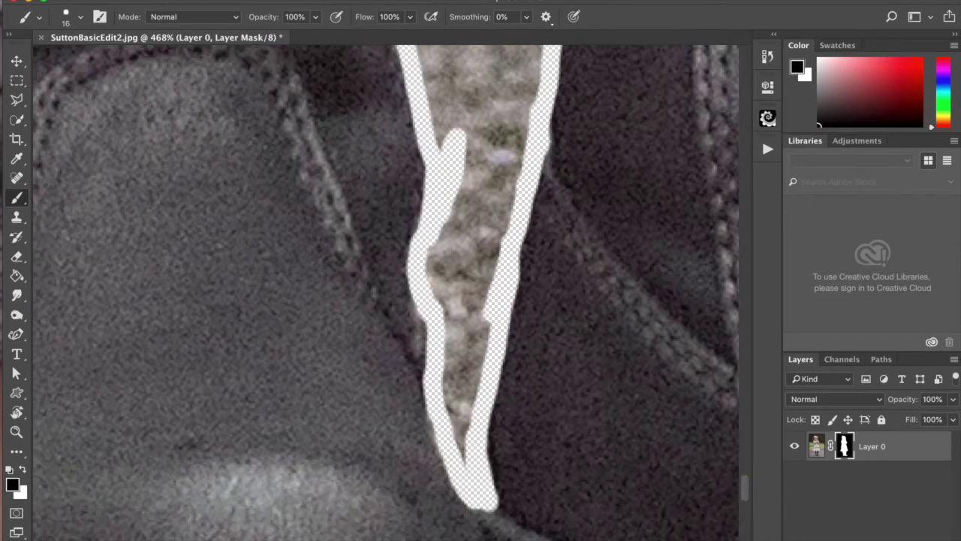
mouse_move(469, 218)
mouse_down()
mouse_move(459, 265)
mouse_move(452, 251)
mouse_move(462, 307)
mouse_move(456, 368)
mouse_move(466, 361)
mouse_move(457, 408)
mouse_move(483, 321)
mouse_move(461, 461)
mouse_up()
key(bracketleft)
key(bracketleft)
key(bracketleft)
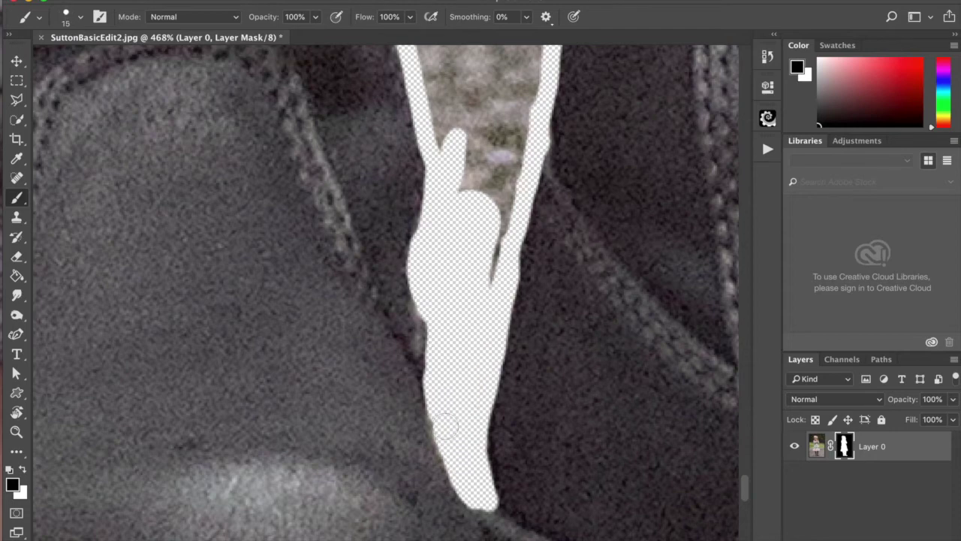
drag(444, 423, 448, 425)
drag(439, 341, 426, 279)
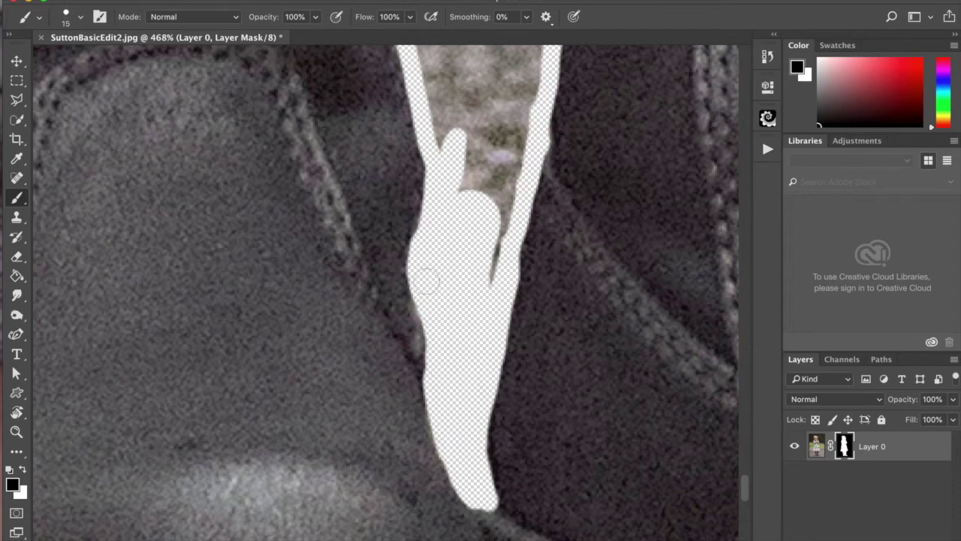
mouse_move(486, 269)
mouse_down()
mouse_move(504, 214)
mouse_move(513, 124)
mouse_move(480, 197)
mouse_move(470, 154)
mouse_up()
drag(475, 195, 426, 442)
drag(438, 398, 434, 437)
Mask out the remaining pavement between the ankles and lower boot shafts with a 40 px brush.
drag(479, 120, 500, 270)
key(bracketright)
mouse_move(454, 192)
mouse_down()
mouse_move(450, 278)
mouse_move(489, 262)
mouse_move(467, 322)
mouse_move(466, 422)
mouse_move(483, 322)
mouse_move(461, 446)
mouse_up()
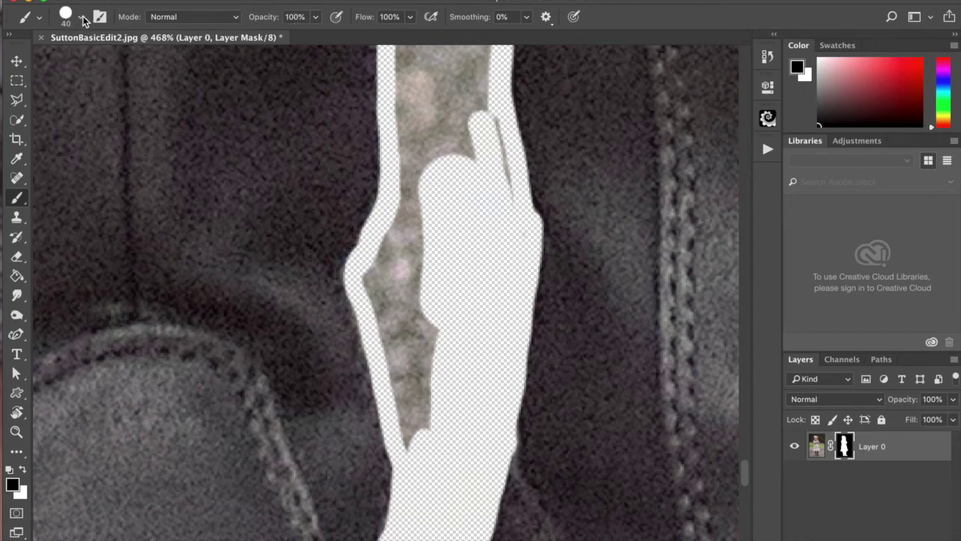
mouse_move(440, 236)
mouse_down()
mouse_move(409, 247)
mouse_move(405, 291)
mouse_move(399, 274)
mouse_move(397, 287)
mouse_move(423, 438)
mouse_move(452, 116)
mouse_move(479, 162)
mouse_move(481, 243)
mouse_up()
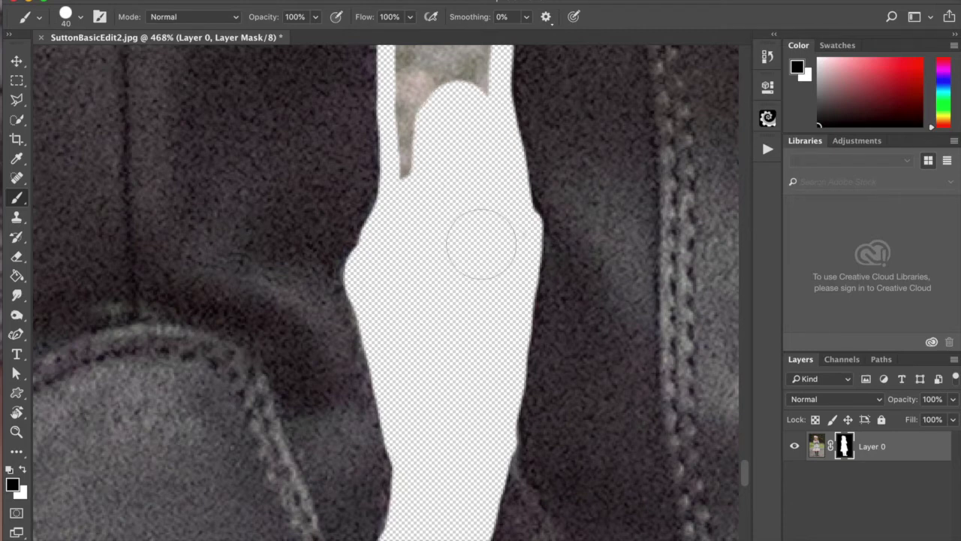
scroll(398, 208, up, 10)
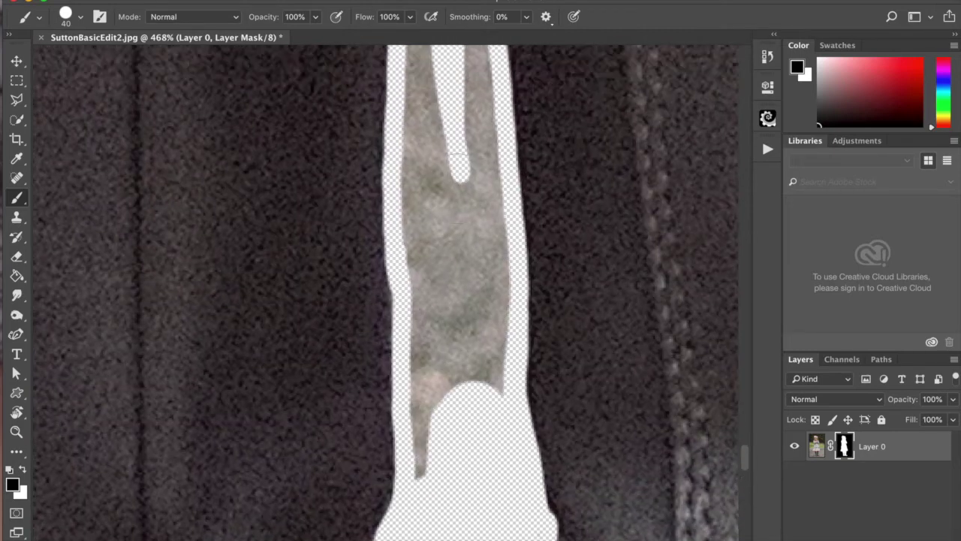
mouse_move(456, 146)
mouse_down()
mouse_move(460, 210)
mouse_move(468, 193)
mouse_move(472, 365)
mouse_move(480, 353)
mouse_move(457, 386)
mouse_move(435, 465)
mouse_move(434, 289)
mouse_up()
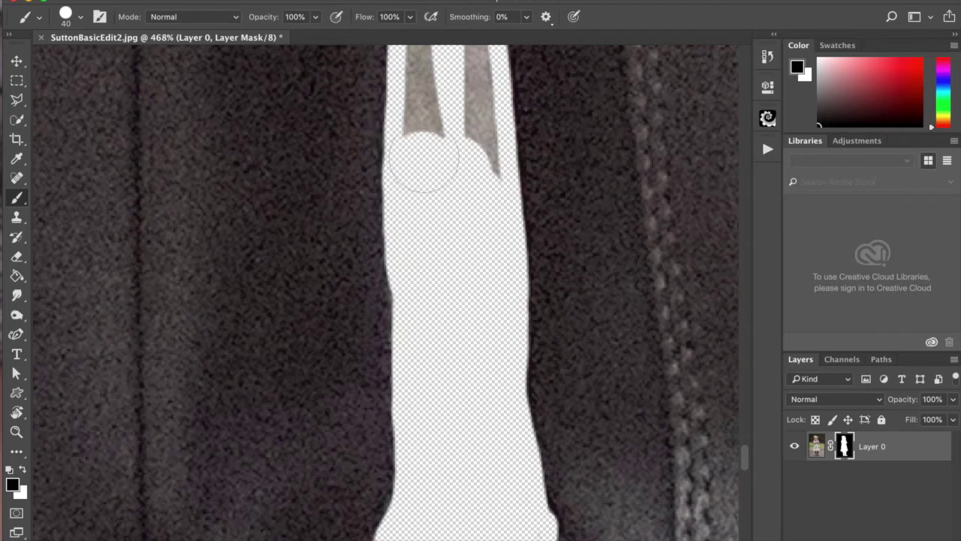
mouse_move(422, 160)
mouse_down()
mouse_move(439, 105)
mouse_move(459, 197)
mouse_move(460, 120)
mouse_move(466, 161)
mouse_up()
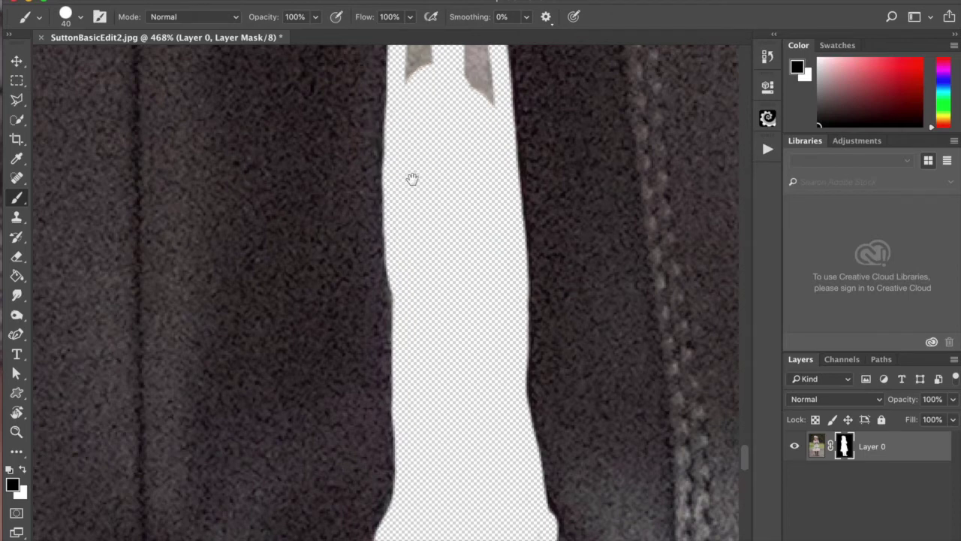
Mask out the pavement left between the upper boot shafts, up to the dress hem, with a 30 px brush.
mouse_move(412, 179)
mouse_down()
mouse_move(411, 455)
mouse_move(411, 427)
mouse_up()
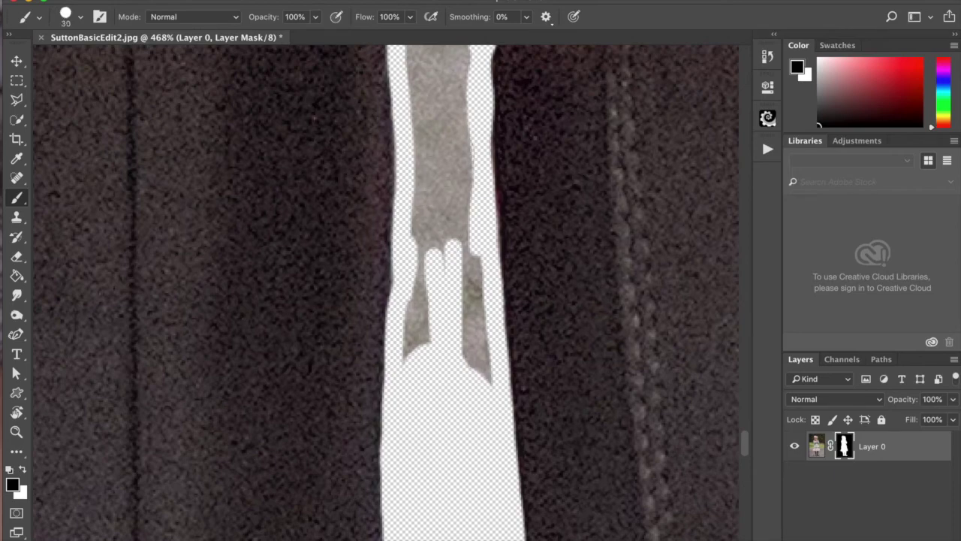
mouse_move(447, 143)
mouse_down()
mouse_move(476, 399)
mouse_move(425, 260)
mouse_move(432, 151)
mouse_move(420, 105)
mouse_up()
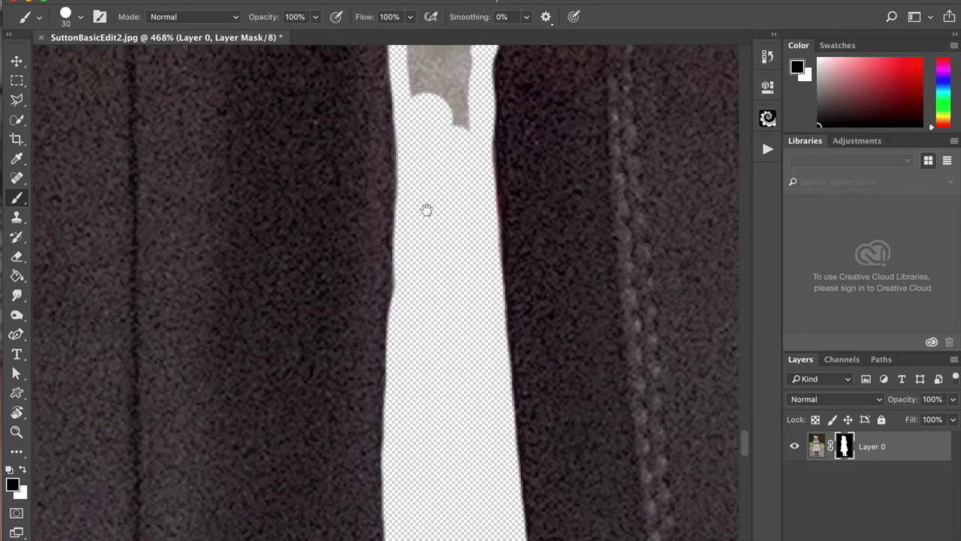
drag(425, 208, 434, 256)
mouse_move(406, 188)
mouse_down()
mouse_move(458, 161)
mouse_move(521, 161)
mouse_move(498, 204)
mouse_move(487, 289)
mouse_move(462, 319)
mouse_up()
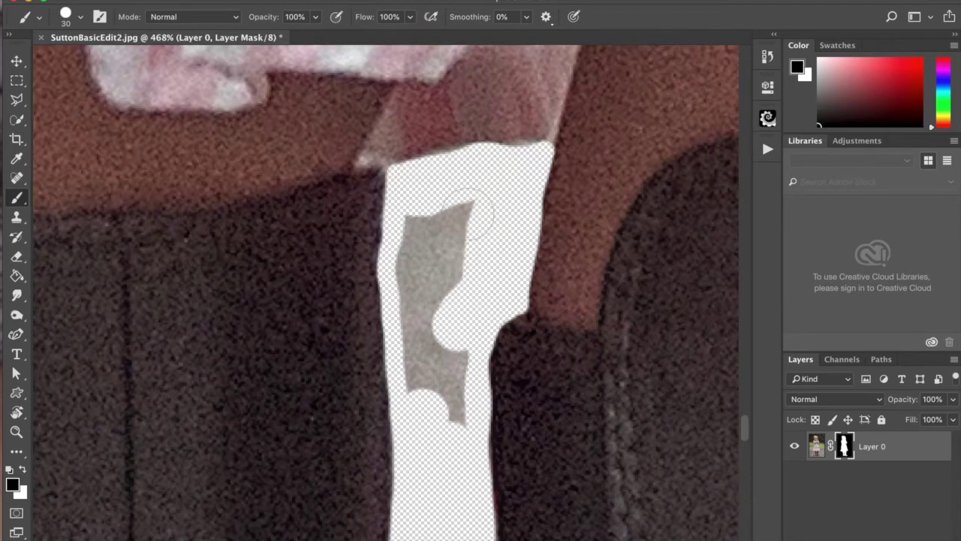
mouse_move(457, 221)
mouse_down()
mouse_move(455, 247)
mouse_move(456, 151)
mouse_move(428, 154)
mouse_move(425, 267)
mouse_move(442, 361)
mouse_move(457, 203)
mouse_move(443, 253)
mouse_up()
Reduce the brush to 10 px and examine the cutout's left edge from the skirt hem up to the sleeve and shoulder.
drag(402, 131, 588, 540)
scroll(373, 293, down, 3)
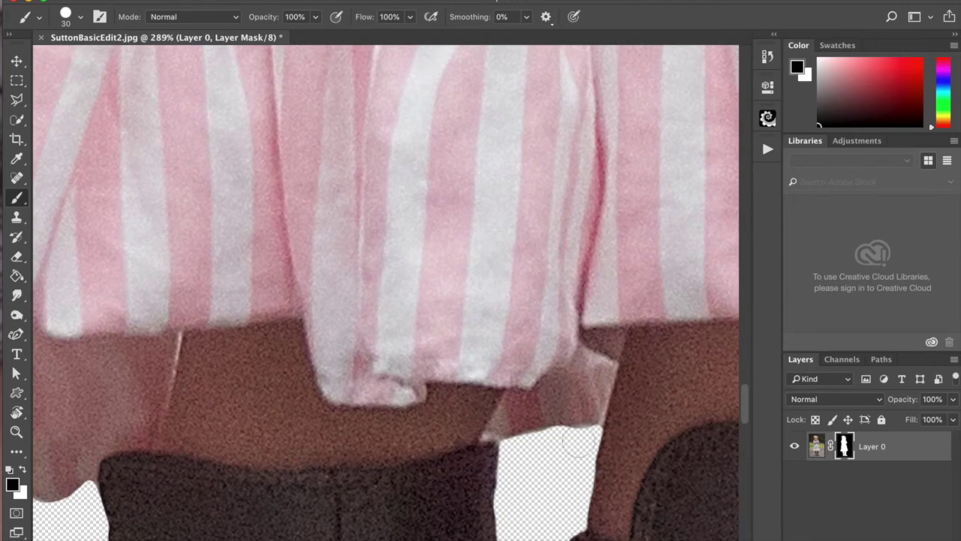
key(bracketleft)
key(bracketleft)
mouse_move(593, 433)
mouse_down()
mouse_move(553, 427)
mouse_move(496, 444)
mouse_move(497, 494)
mouse_up()
drag(445, 292, 575, 281)
mouse_move(404, 247)
mouse_down()
mouse_move(519, 285)
mouse_move(458, 242)
mouse_move(489, 346)
mouse_up()
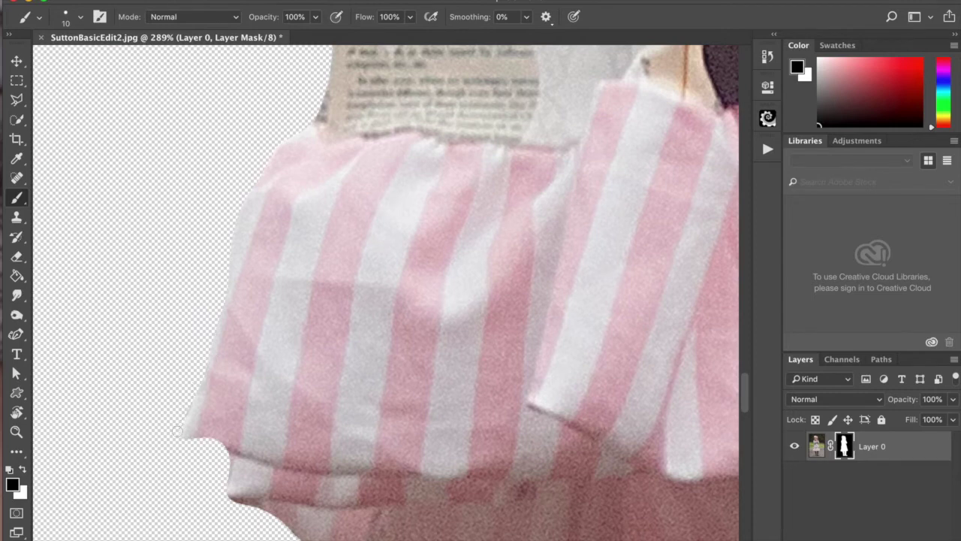
drag(388, 138, 397, 455)
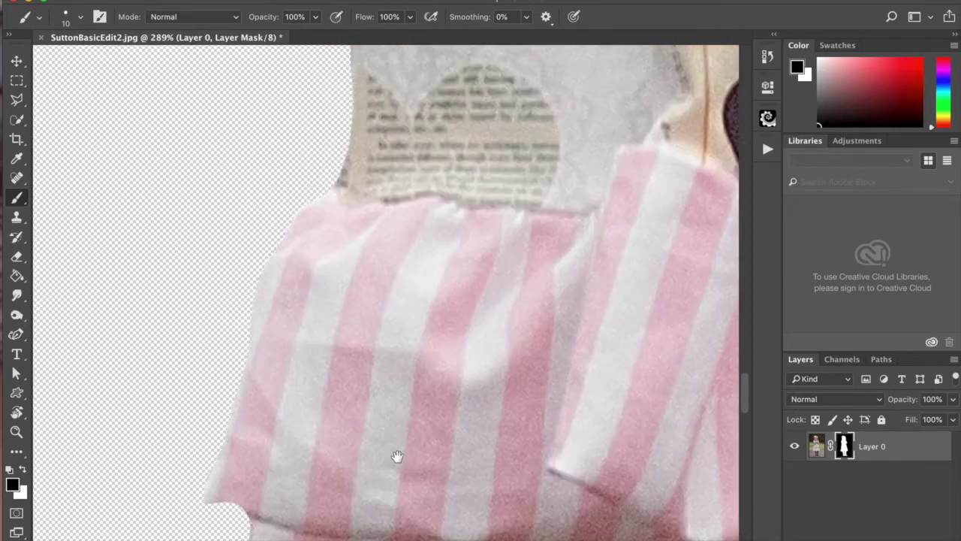
drag(389, 225, 389, 348)
drag(403, 245, 384, 346)
drag(332, 260, 313, 340)
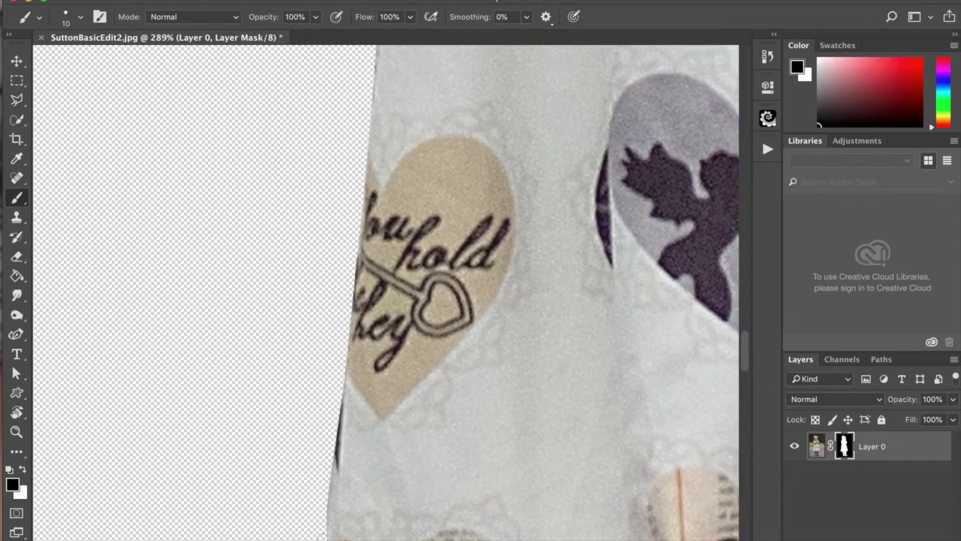
mouse_move(390, 114)
mouse_down()
mouse_move(380, 369)
mouse_move(376, 360)
mouse_up()
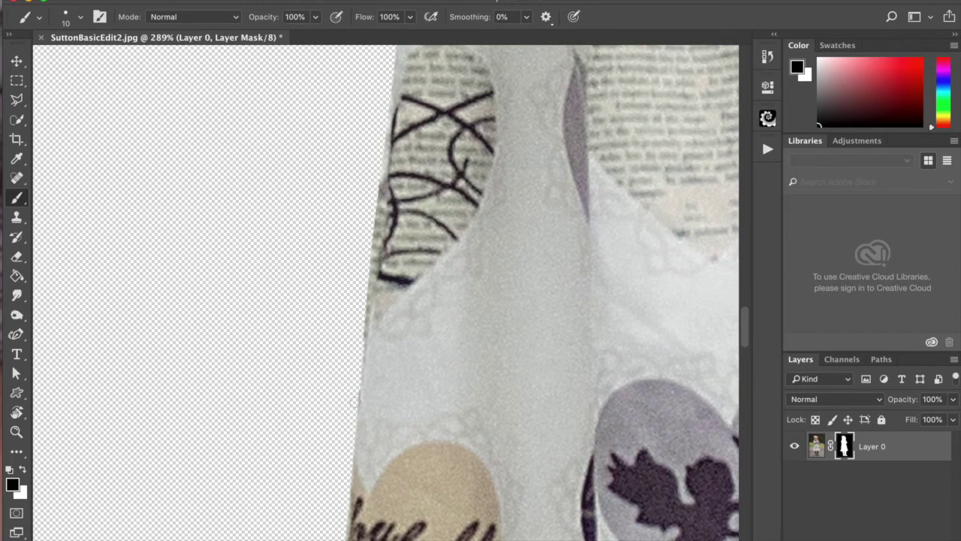
scroll(418, 337, up, 10)
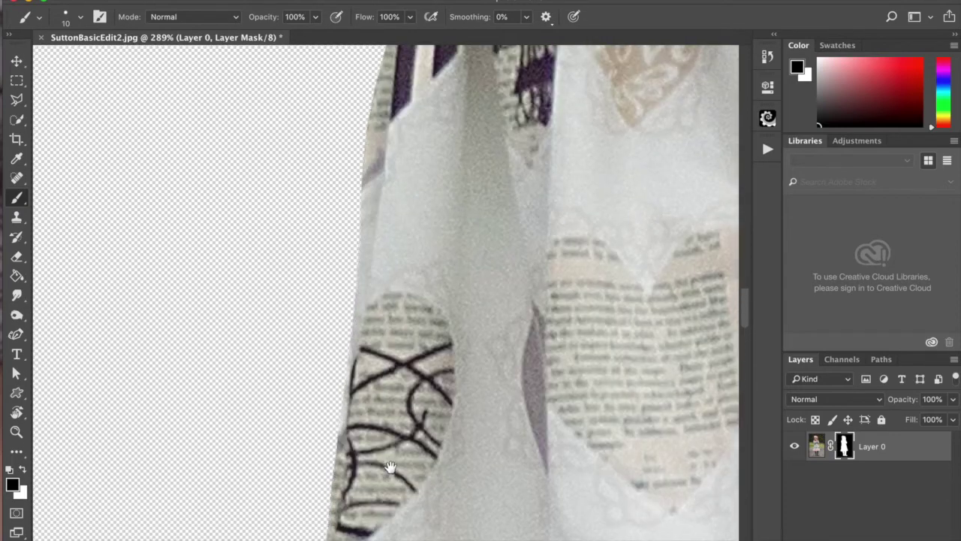
scroll(404, 130, up, 10)
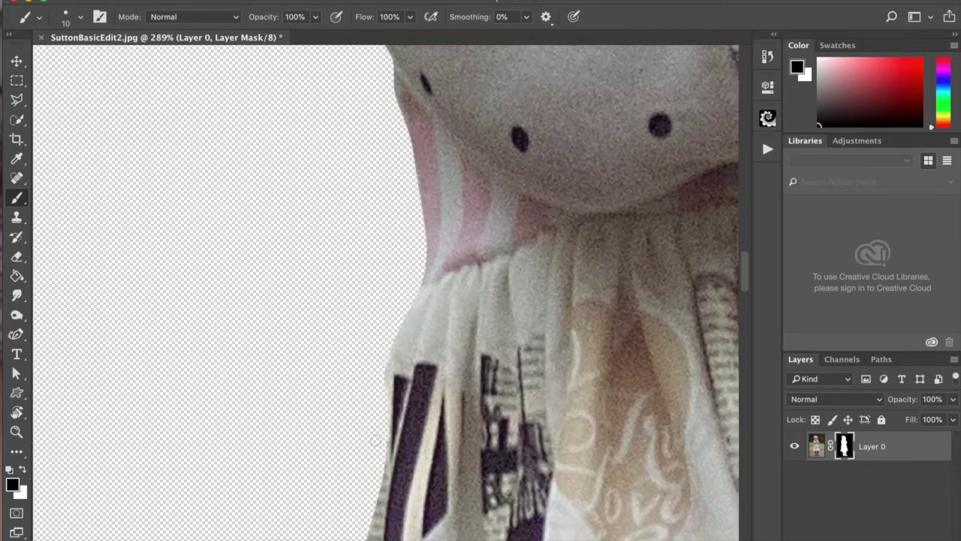
drag(426, 78, 404, 332)
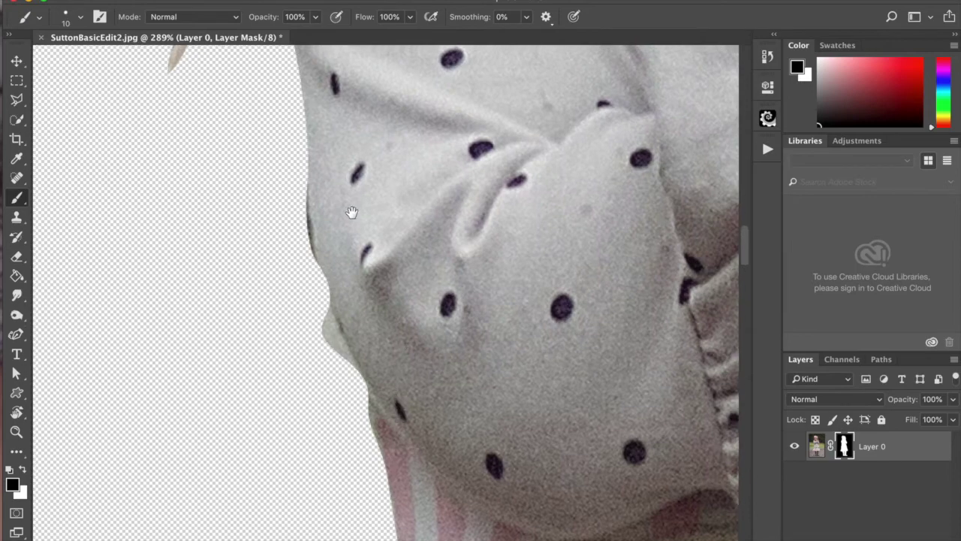
drag(352, 212, 455, 453)
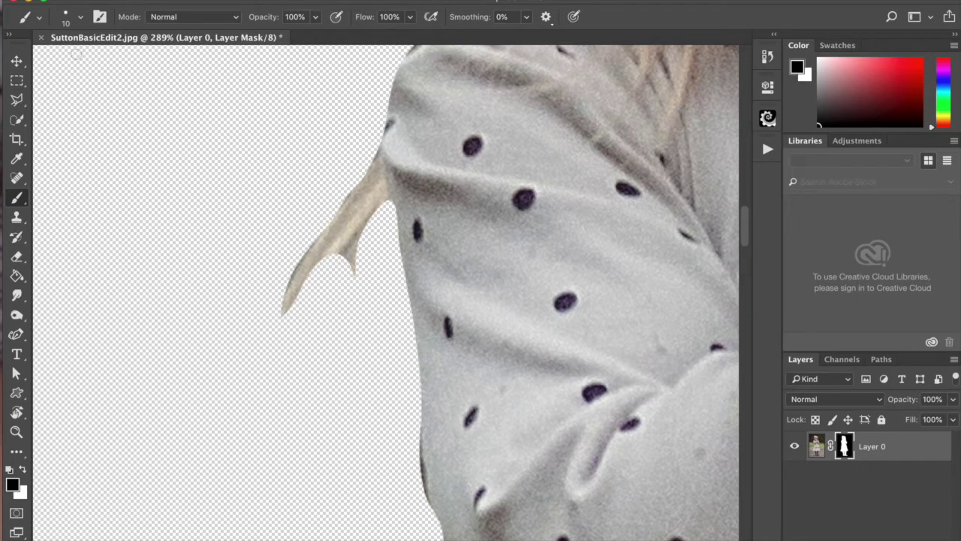
Lower the hardness of the 10 px brush and mask the edges of the loose hair strand beside the left sleeve.
click(81, 18)
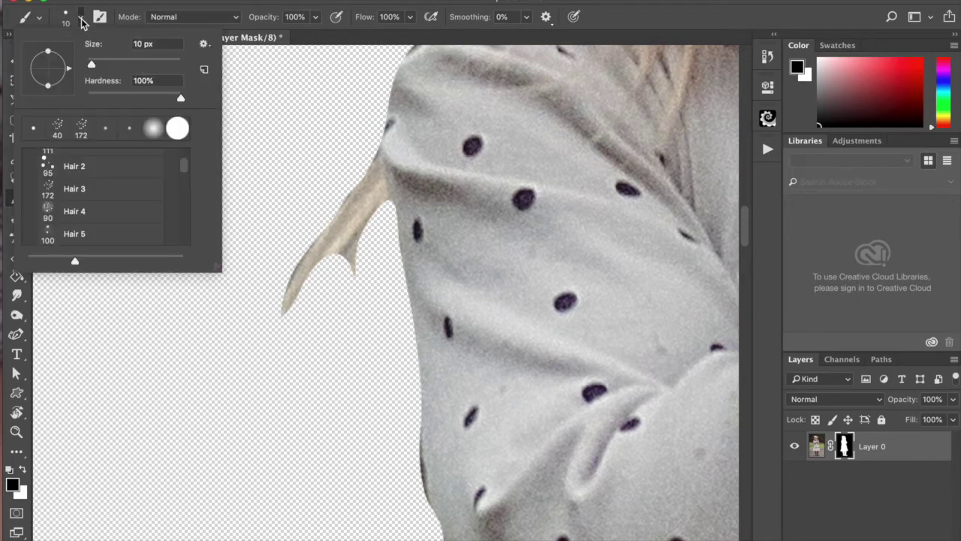
click(92, 96)
click(296, 147)
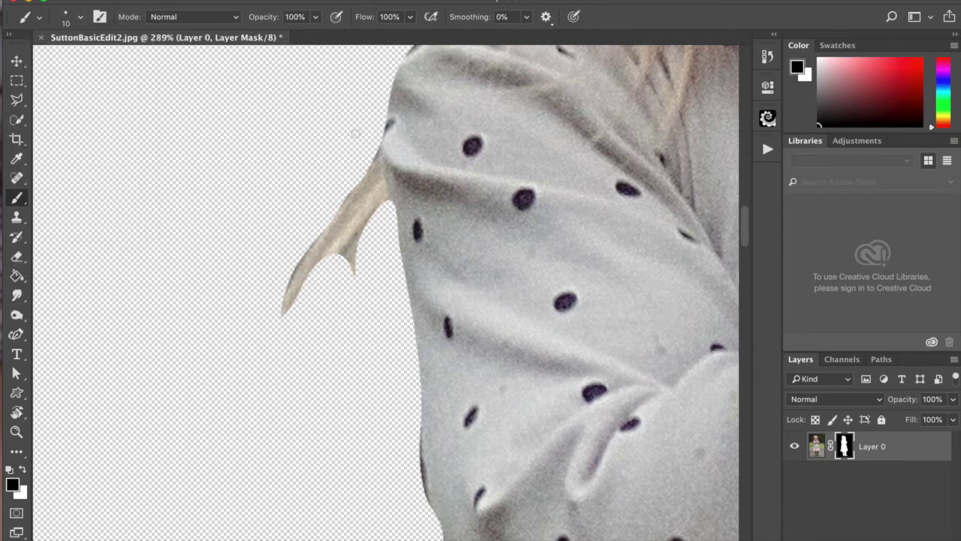
mouse_move(356, 187)
mouse_down()
mouse_move(294, 248)
mouse_move(276, 326)
mouse_up()
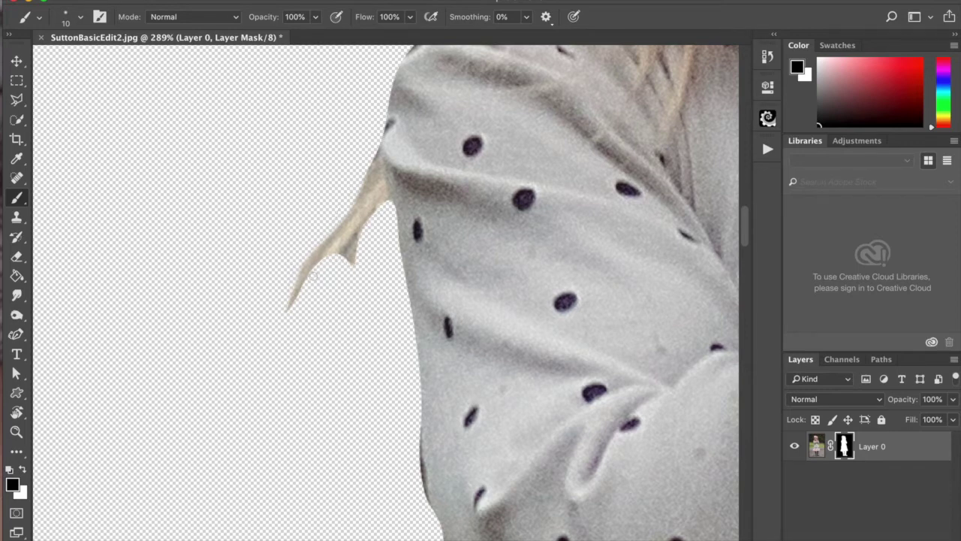
Mask out the dark fringe along the flyaway strand over the left shoulder and the hair edge beside the neck.
scroll(328, 154, up, 10)
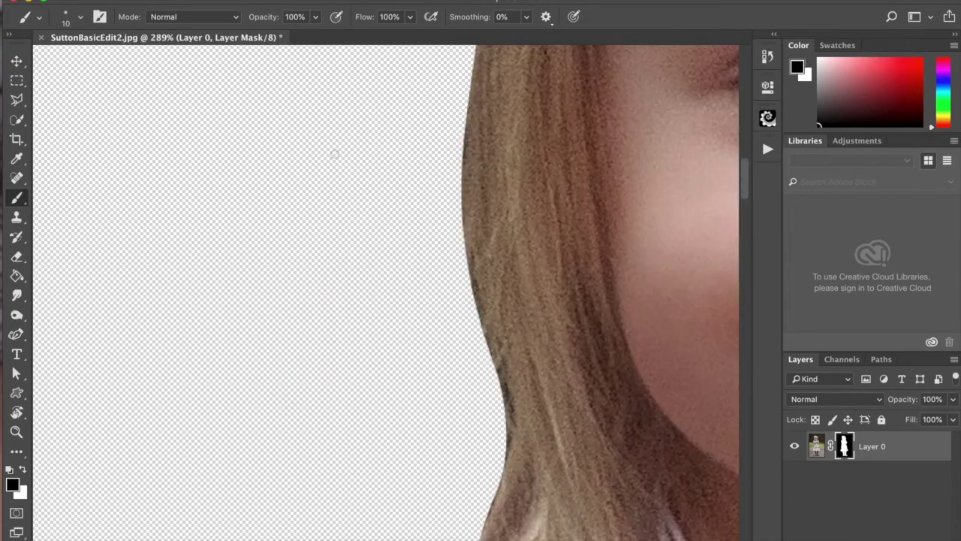
scroll(338, 165, down, 6)
mouse_move(452, 151)
mouse_down()
mouse_move(418, 173)
mouse_move(304, 187)
mouse_move(385, 178)
mouse_up()
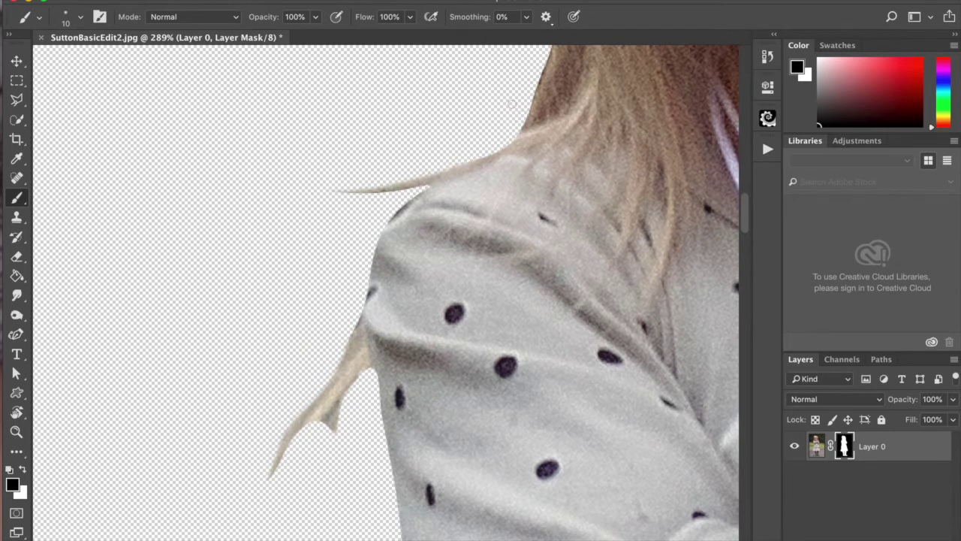
scroll(367, 172, up, 10)
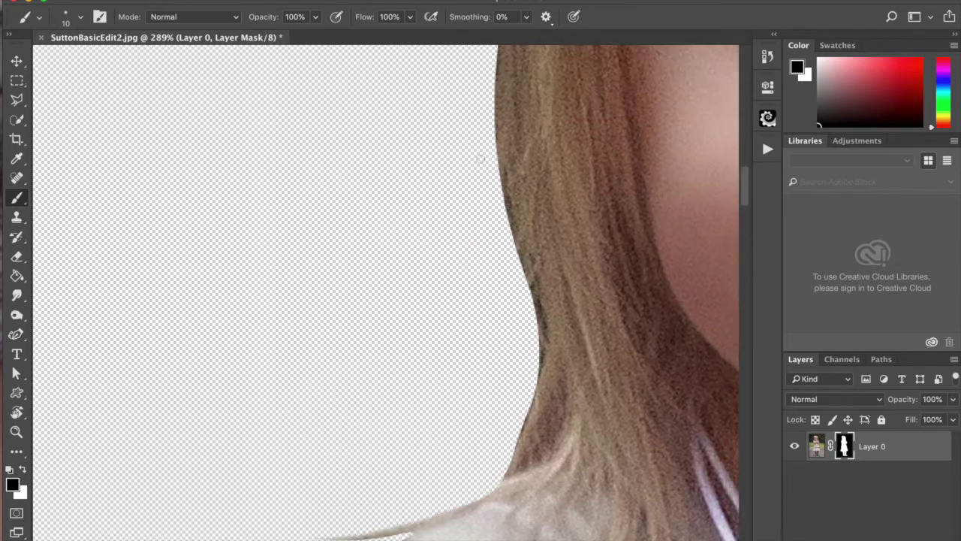
mouse_move(501, 174)
mouse_down()
mouse_move(547, 362)
mouse_move(518, 438)
mouse_up()
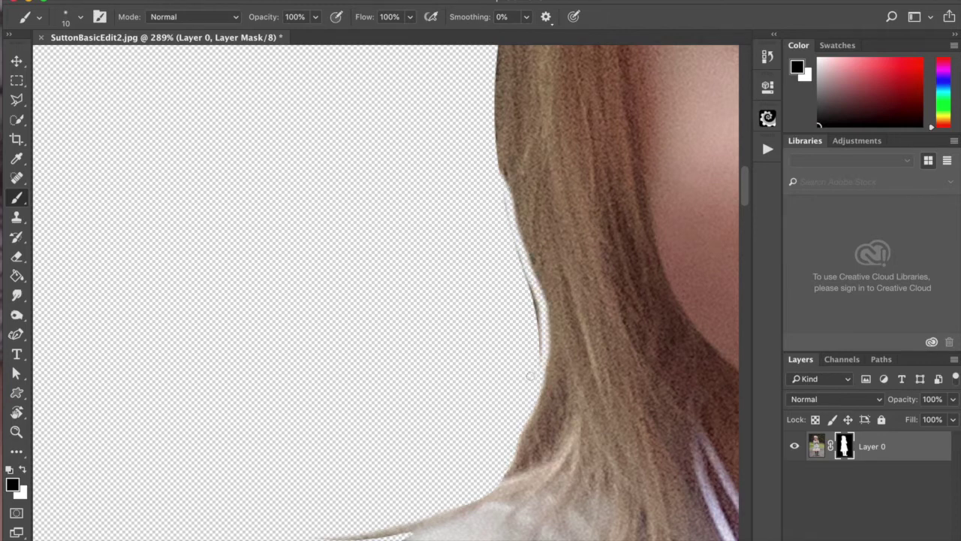
mouse_move(536, 362)
mouse_down()
mouse_move(526, 298)
mouse_move(540, 367)
mouse_up()
drag(521, 293, 541, 322)
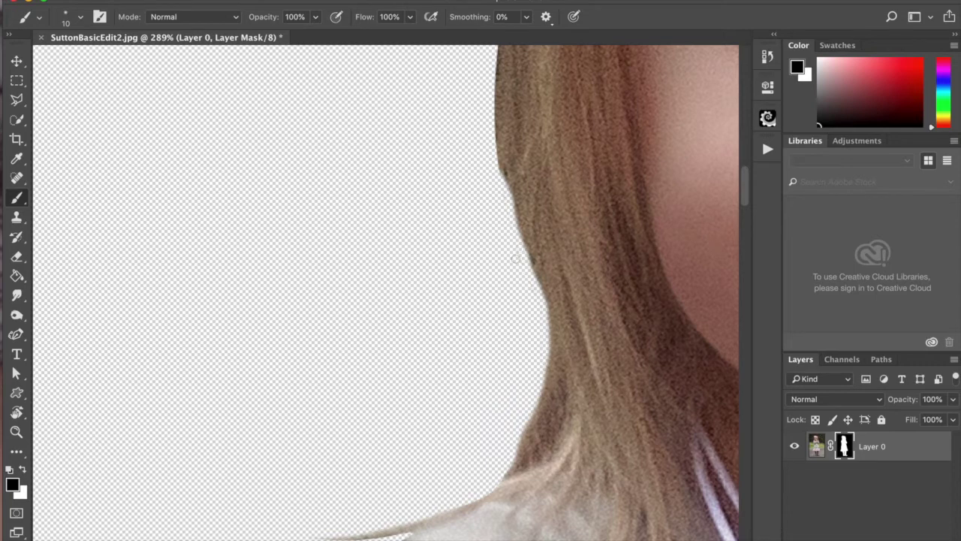
Mask out the dark fringe along the left hair edge beside the face, from below the bow to chin level.
scroll(386, 86, up, 10)
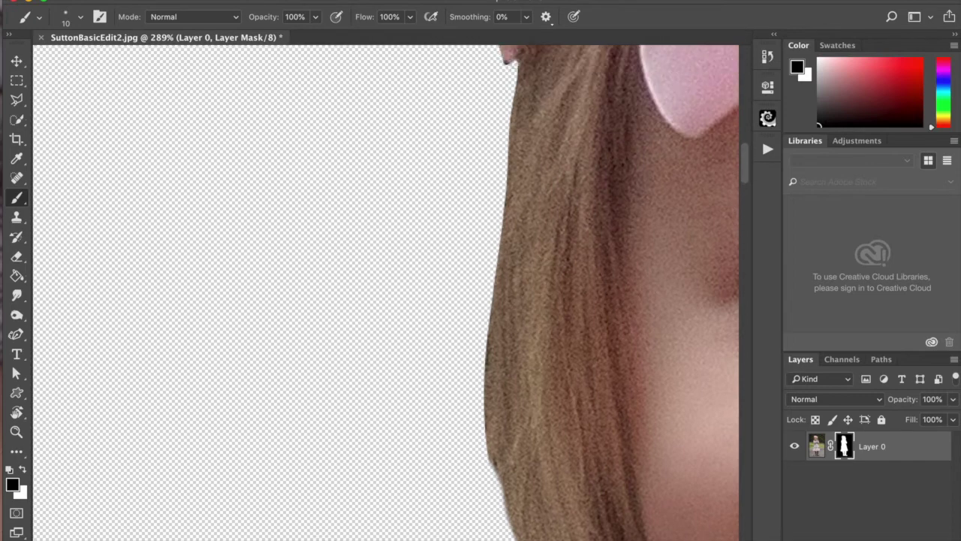
mouse_move(517, 64)
mouse_down()
mouse_move(507, 221)
mouse_move(490, 281)
mouse_up()
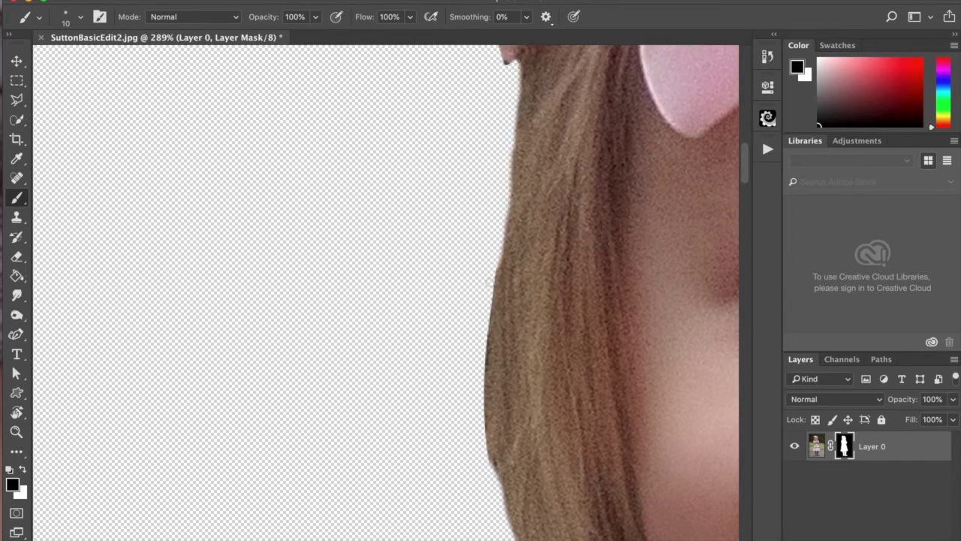
drag(486, 421, 497, 488)
drag(482, 369, 494, 259)
drag(492, 292, 488, 455)
Raise the 10 px brush's hardness to 100% and mask out the dark fringes along the bow's left loop and upper tip.
scroll(380, 167, up, 1)
scroll(380, 167, up, 10)
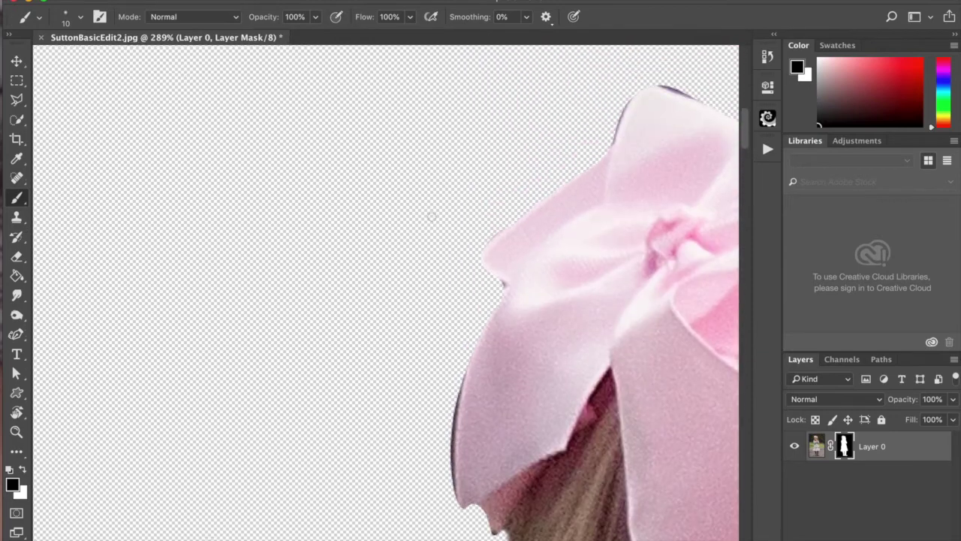
scroll(316, 169, down, 3)
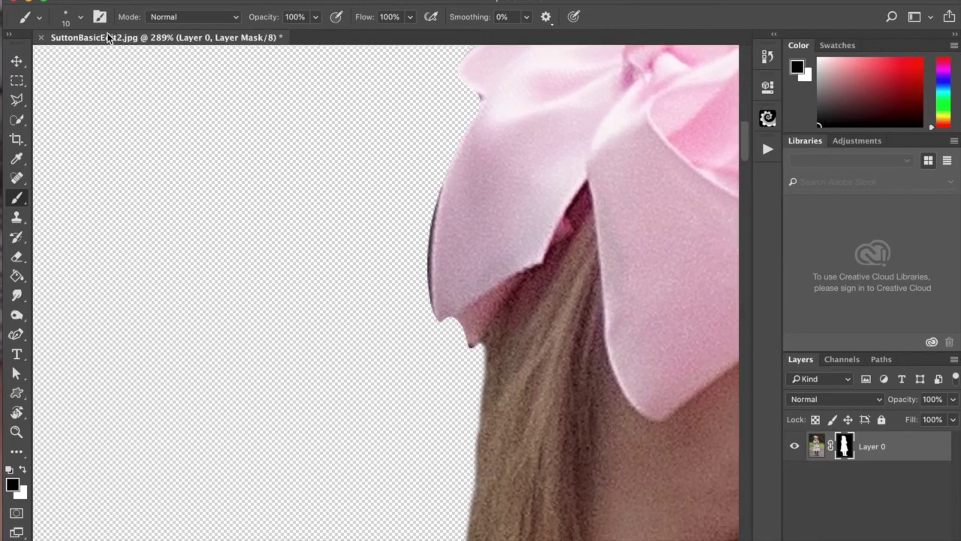
click(81, 21)
drag(90, 96, 213, 91)
click(351, 129)
mouse_move(441, 177)
mouse_down()
mouse_move(428, 276)
mouse_move(439, 322)
mouse_up()
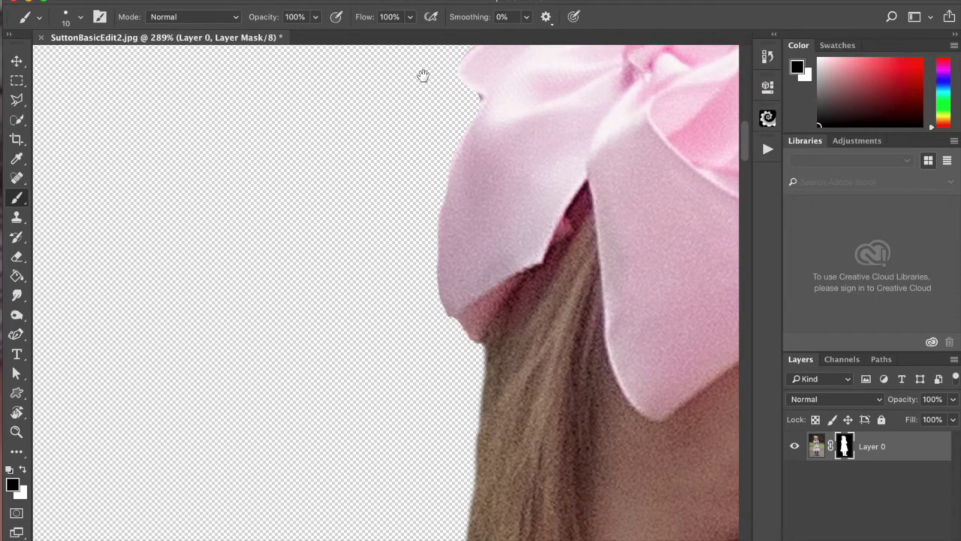
drag(423, 75, 354, 329)
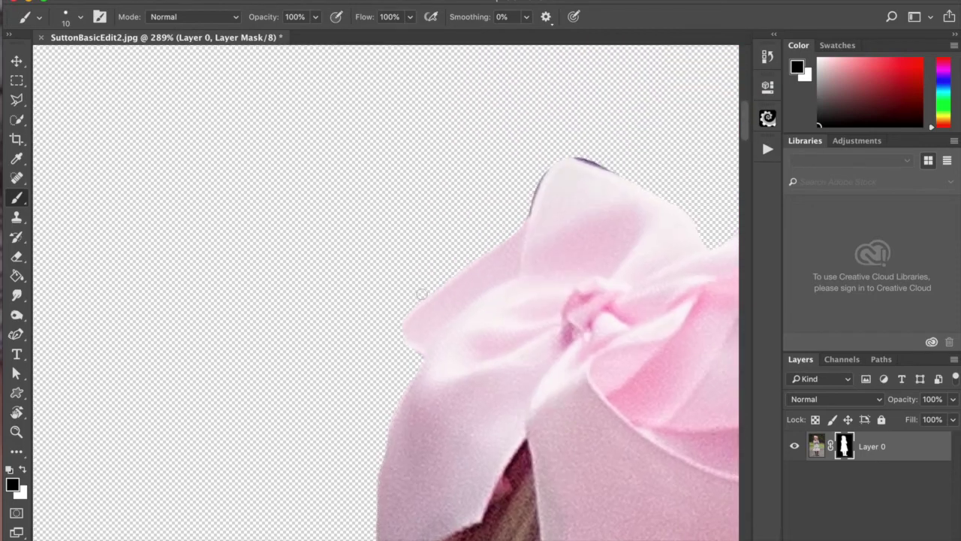
drag(551, 160, 536, 192)
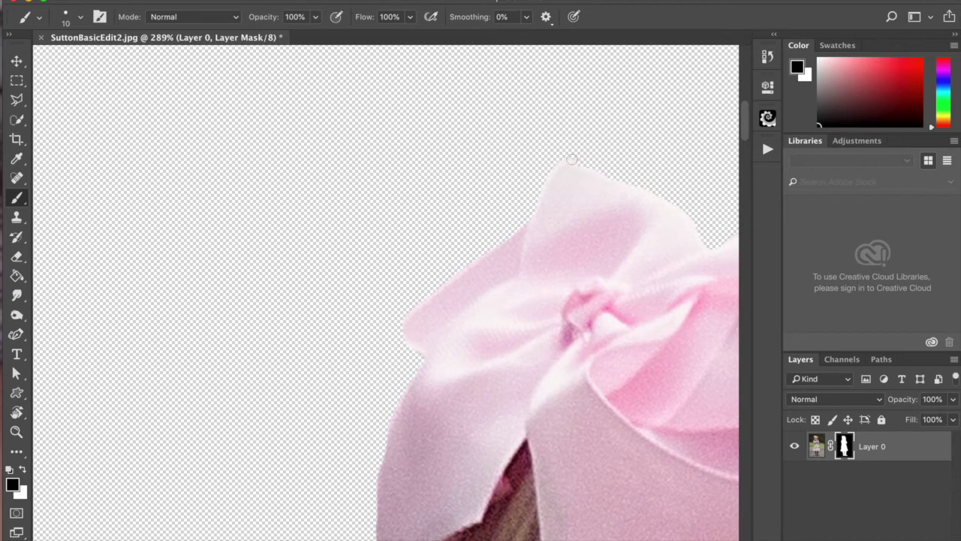
Lower the brush hardness to the minimum and mask out the dark hair edge on top of the head beside the bow.
scroll(223, 214, right, 10)
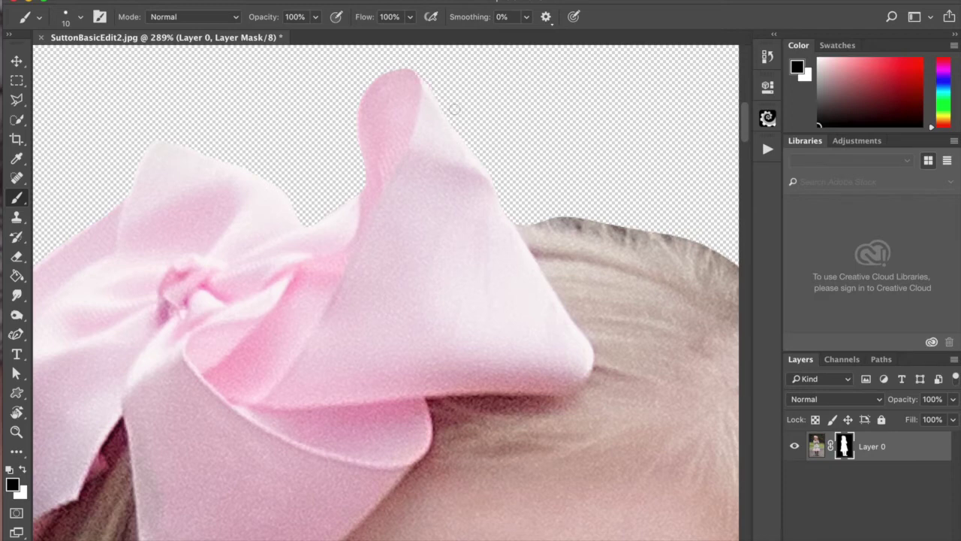
scroll(316, 228, right, 10)
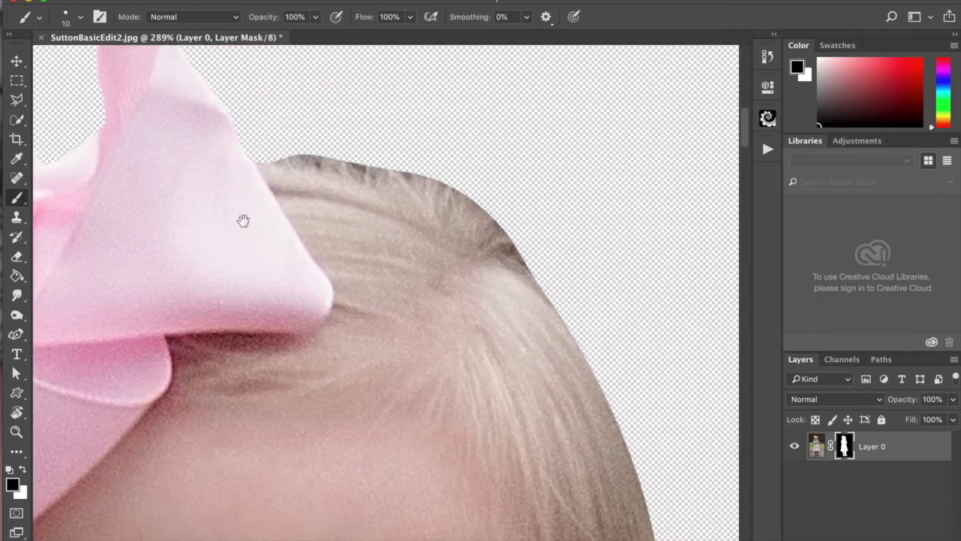
click(78, 20)
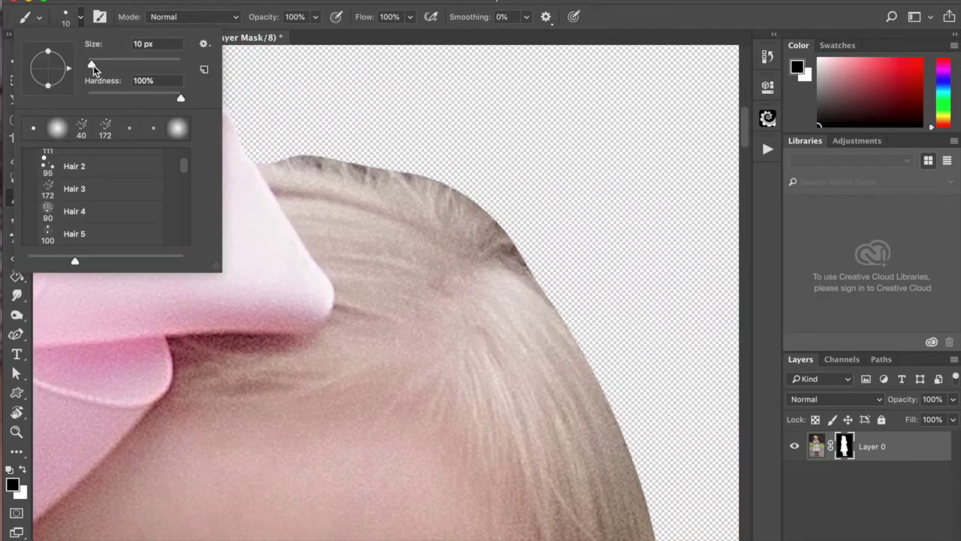
click(89, 98)
click(316, 111)
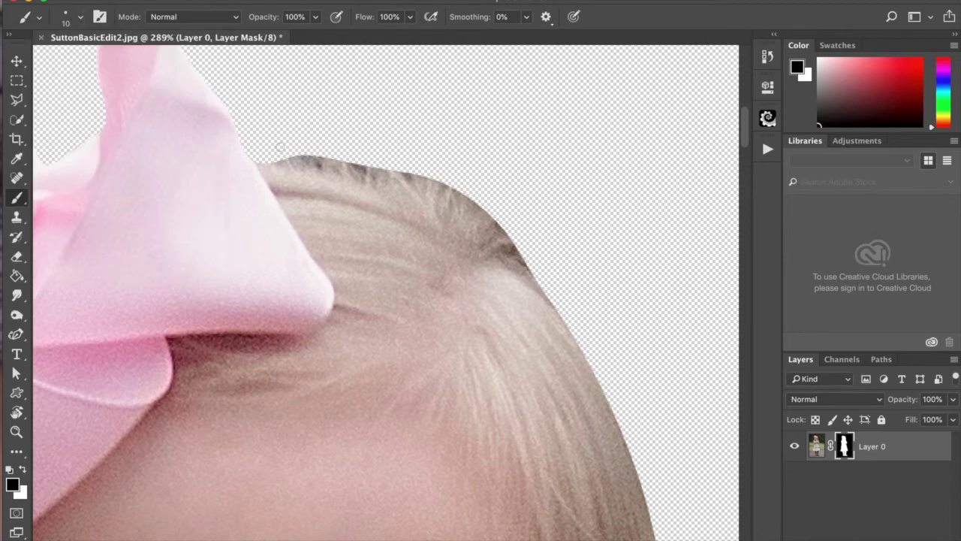
key(bracketright)
mouse_move(266, 146)
mouse_down()
mouse_move(327, 158)
mouse_move(295, 163)
mouse_move(274, 158)
mouse_move(421, 160)
mouse_move(415, 152)
mouse_move(528, 201)
mouse_move(406, 160)
mouse_move(502, 194)
mouse_up()
key(bracketright)
key(bracketright)
key(bracketright)
key(bracketright)
key(bracketright)
key(bracketright)
key(bracketright)
key(bracketright)
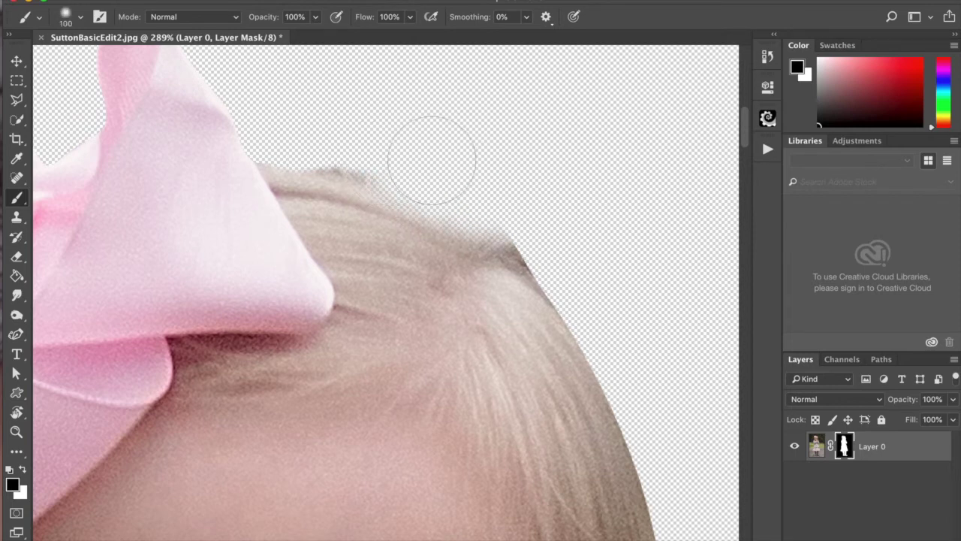
key(super+z)
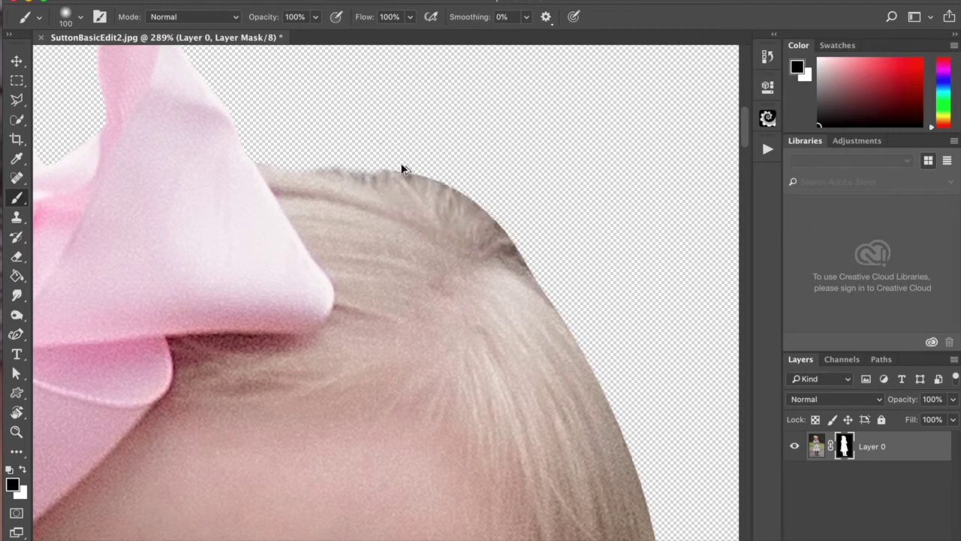
Mask out the dark fringe along the crown from the bow to the hair parting, using soft 10 px and 20 px brushes.
key(bracketleft)
key(bracketleft)
key(bracketleft)
key(bracketleft)
key(bracketleft)
key(bracketleft)
key(bracketleft)
key(bracketleft)
key(bracketleft)
key(bracketleft)
key(bracketleft)
key(bracketleft)
key(bracketleft)
mouse_move(323, 171)
mouse_down()
mouse_move(387, 173)
mouse_move(477, 198)
mouse_up()
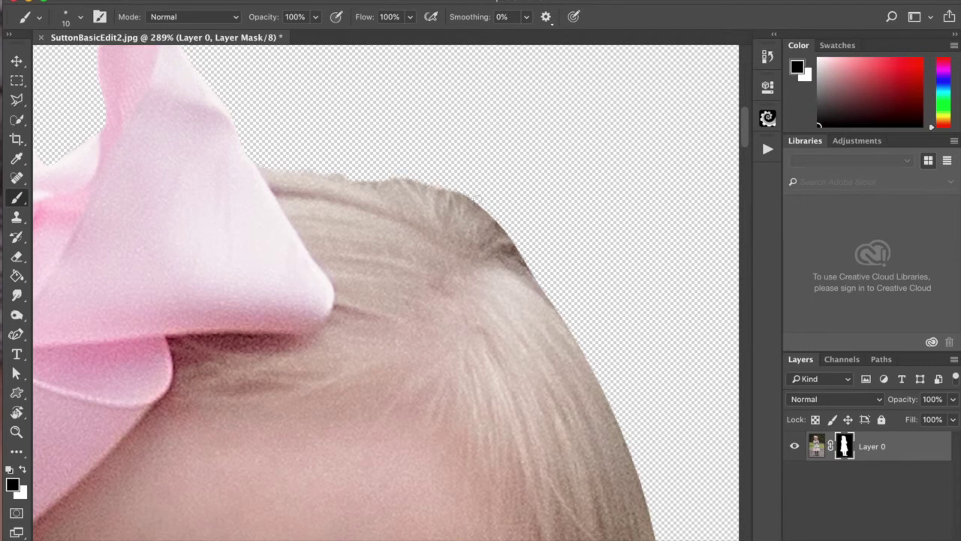
mouse_move(522, 259)
mouse_down()
mouse_move(448, 194)
mouse_move(378, 175)
mouse_up()
key(bracketright)
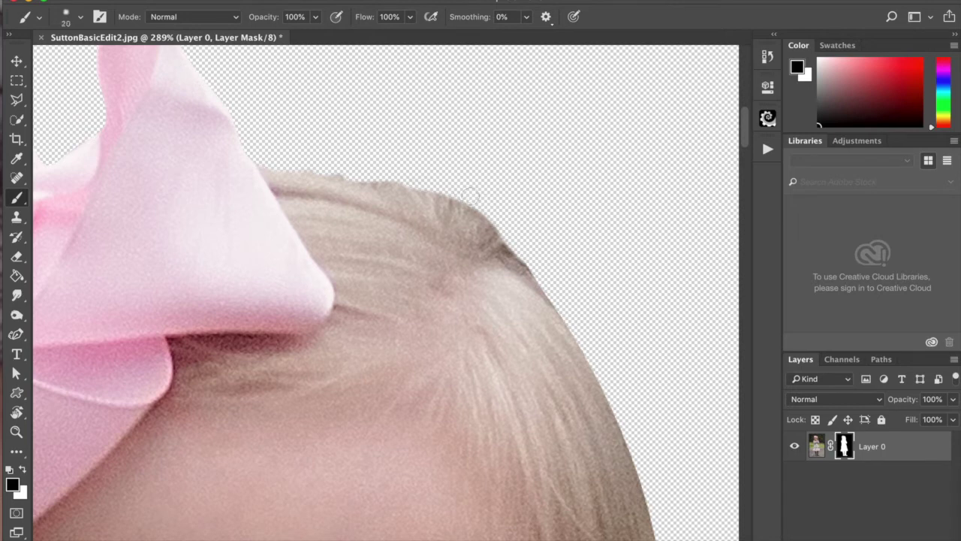
mouse_move(530, 264)
mouse_down()
mouse_move(453, 203)
mouse_move(399, 176)
mouse_move(347, 170)
mouse_up()
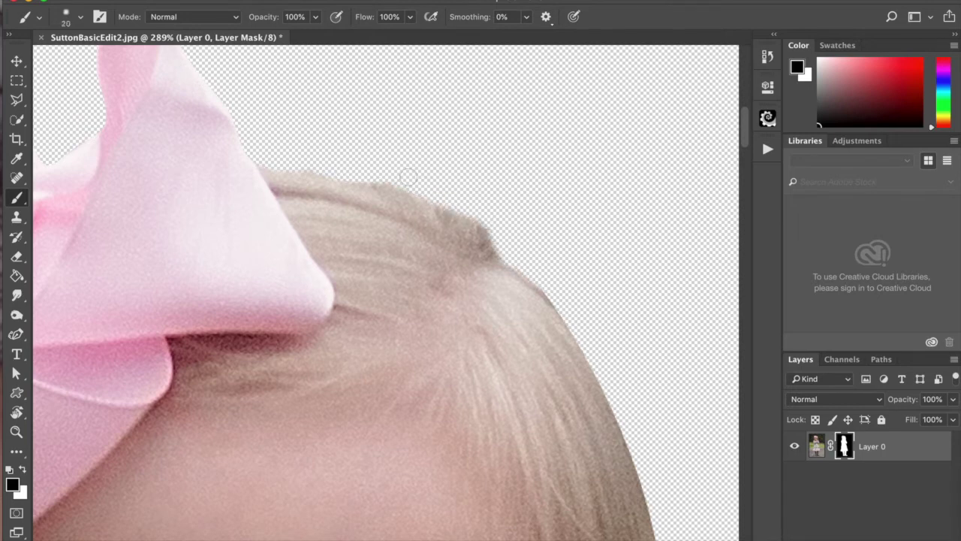
Mask the right hair edge with the soft 20 px brush, from beside the forehead down past the cheek.
mouse_move(601, 281)
mouse_down()
mouse_move(447, 126)
mouse_move(454, 133)
mouse_up()
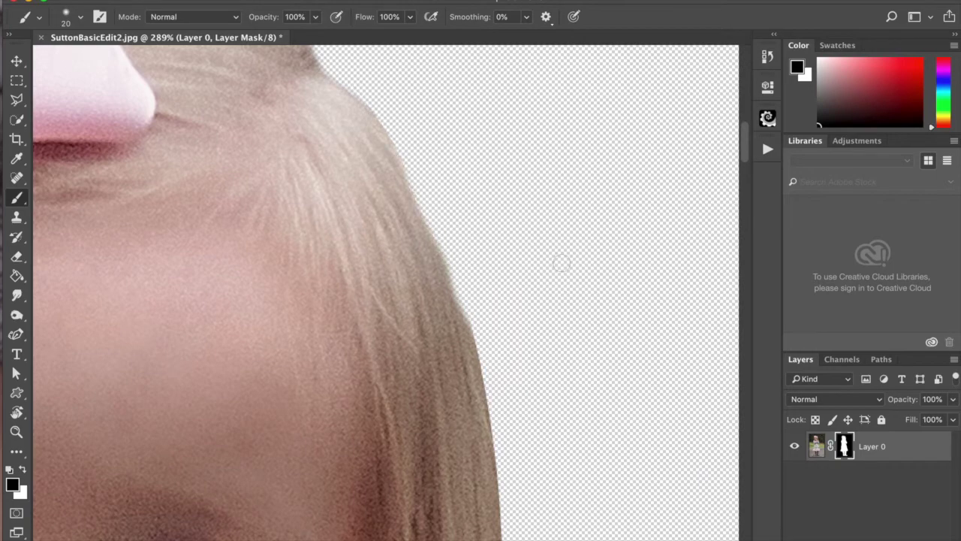
scroll(561, 262, down, 10)
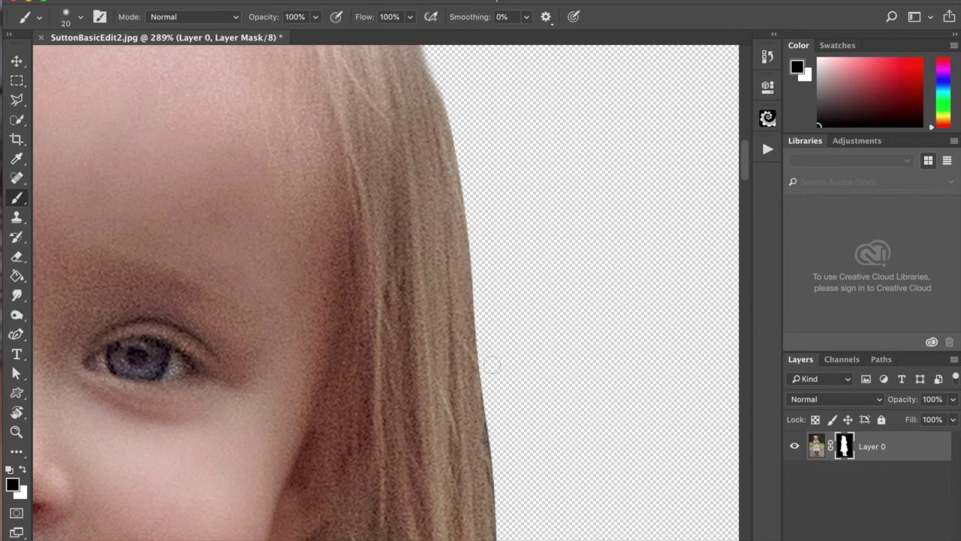
drag(490, 362, 448, 84)
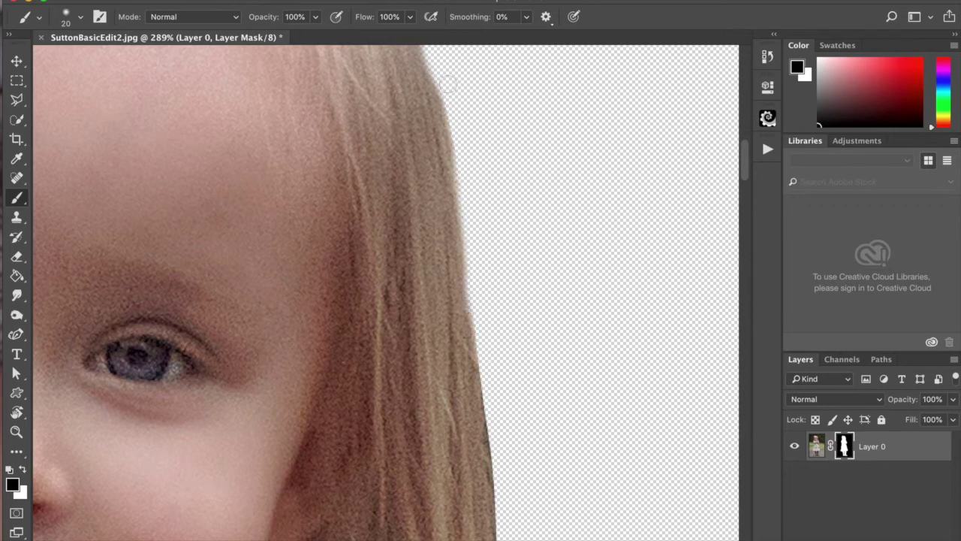
scroll(612, 247, down, 10)
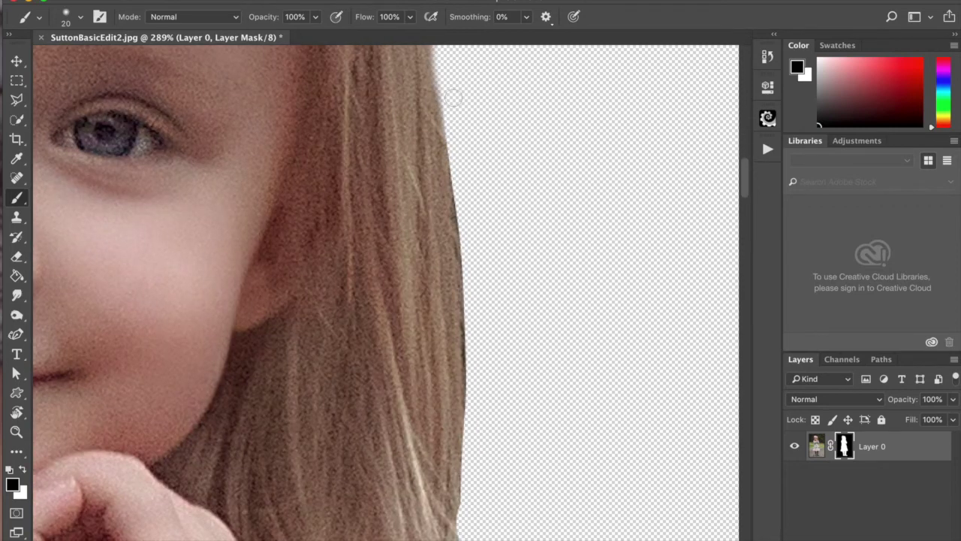
drag(466, 220, 445, 69)
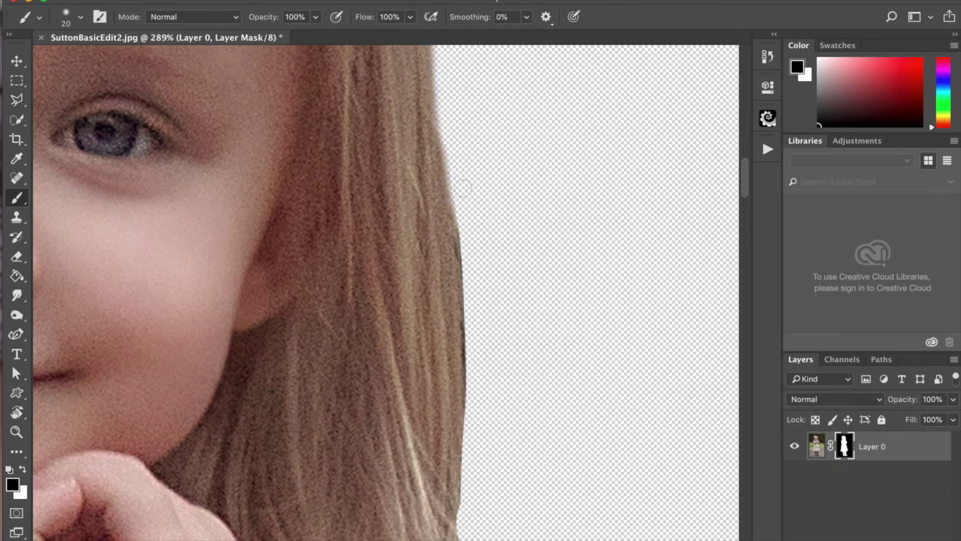
drag(463, 188, 486, 454)
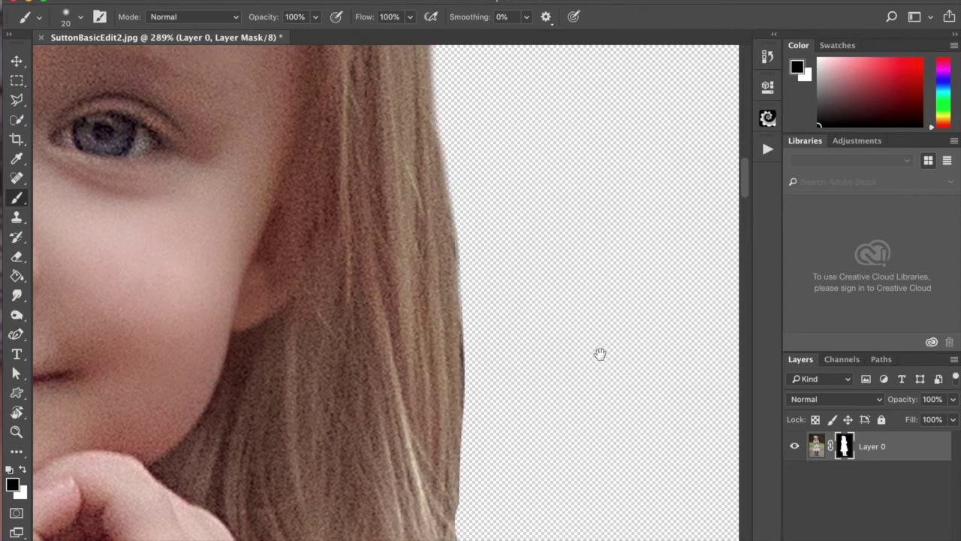
drag(600, 353, 595, 113)
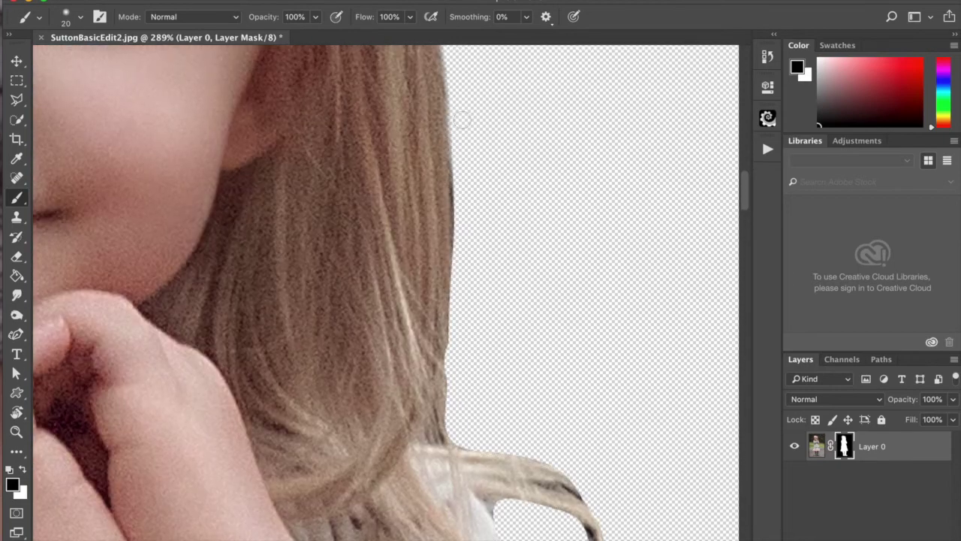
mouse_move(467, 220)
mouse_down()
mouse_move(459, 142)
mouse_move(464, 335)
mouse_move(456, 369)
mouse_move(457, 134)
mouse_up()
Mask out the dark fringe around the curled lock at the right shoulder and fade its inner dark patch at 22% brush opacity.
scroll(571, 333, down, 5)
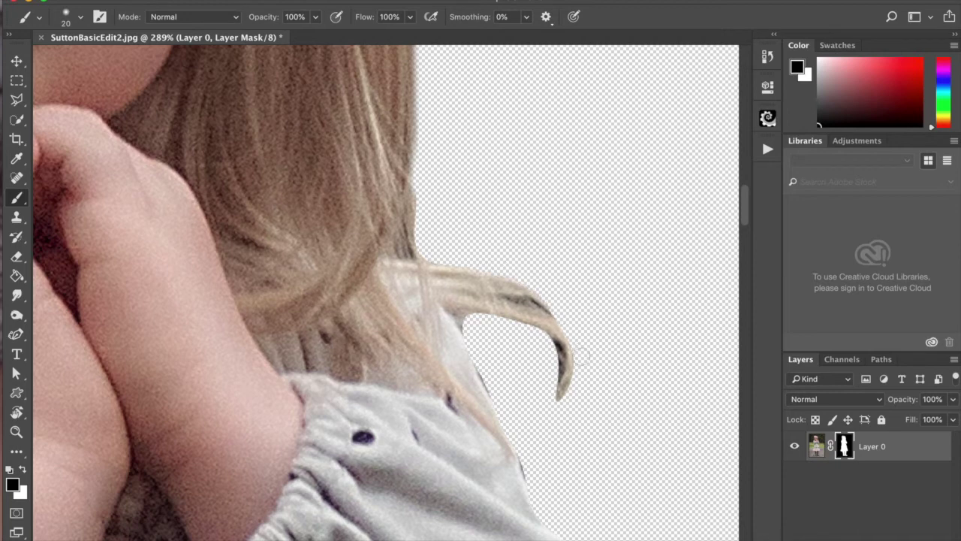
mouse_move(583, 355)
mouse_down()
mouse_move(560, 410)
mouse_move(549, 407)
mouse_move(556, 369)
mouse_move(542, 342)
mouse_move(526, 330)
mouse_move(456, 322)
mouse_move(543, 343)
mouse_move(554, 357)
mouse_move(553, 399)
mouse_move(556, 357)
mouse_move(525, 329)
mouse_up()
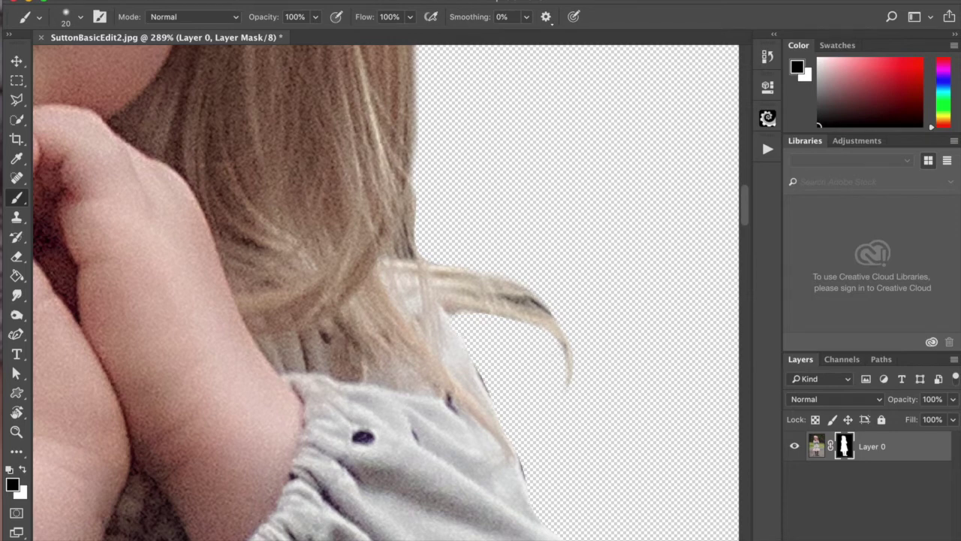
key(bracketleft)
click(317, 17)
click(262, 36)
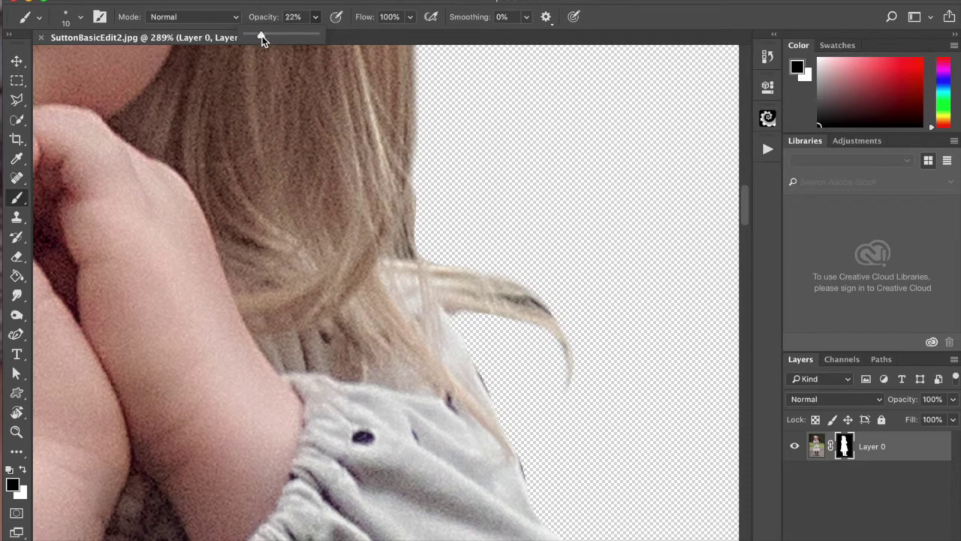
key(bracketright)
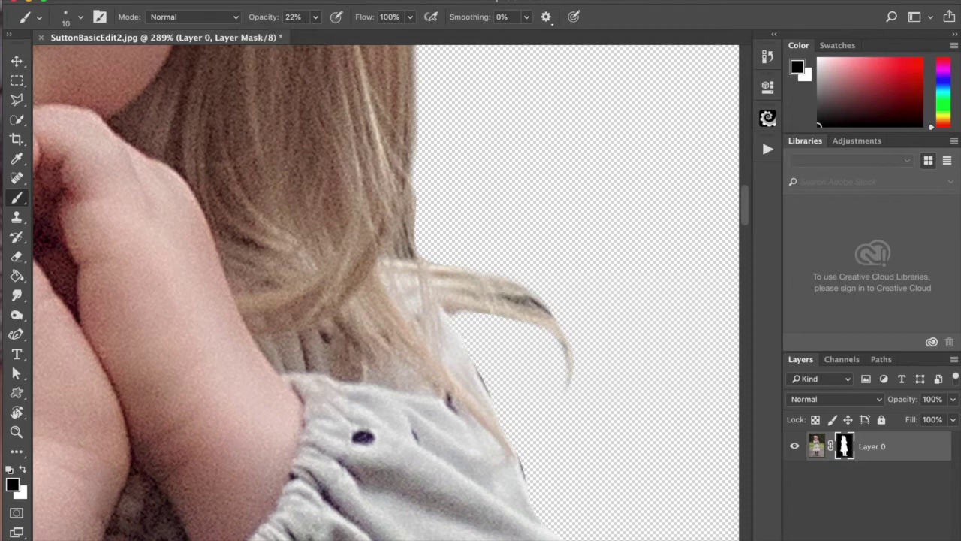
drag(509, 300, 553, 314)
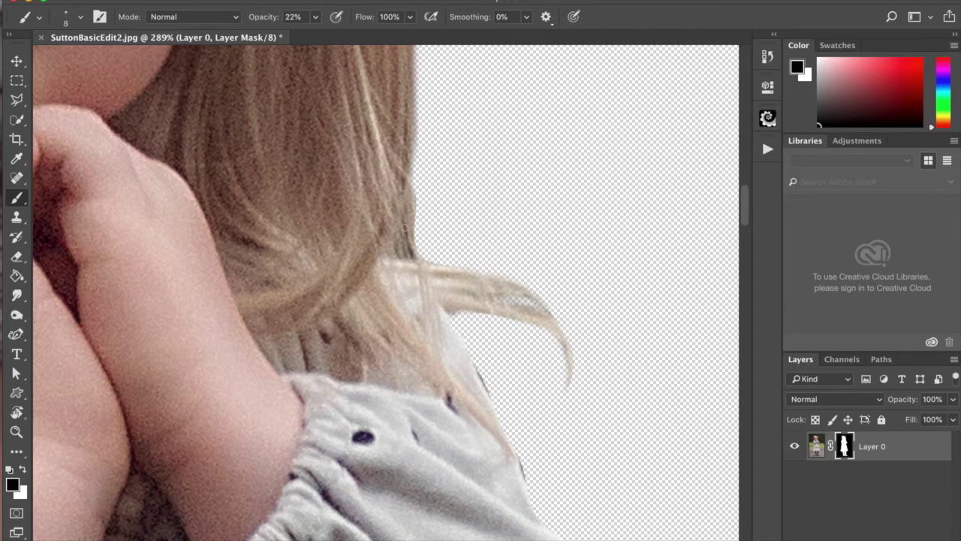
Fade the dark background showing through the hair edge just above the curled lock, using a very small brush at 22% opacity.
drag(404, 221, 413, 256)
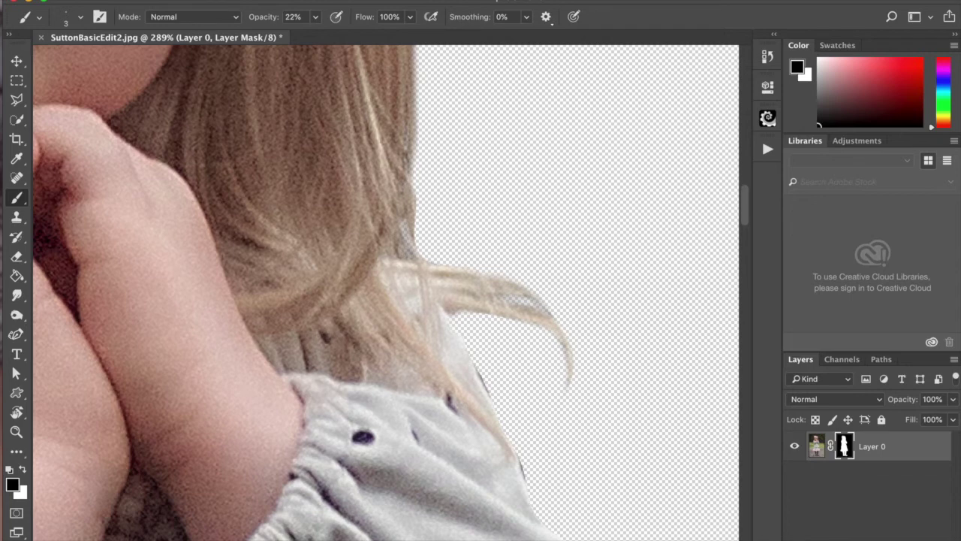
key(bracketright)
scroll(555, 286, down, 5)
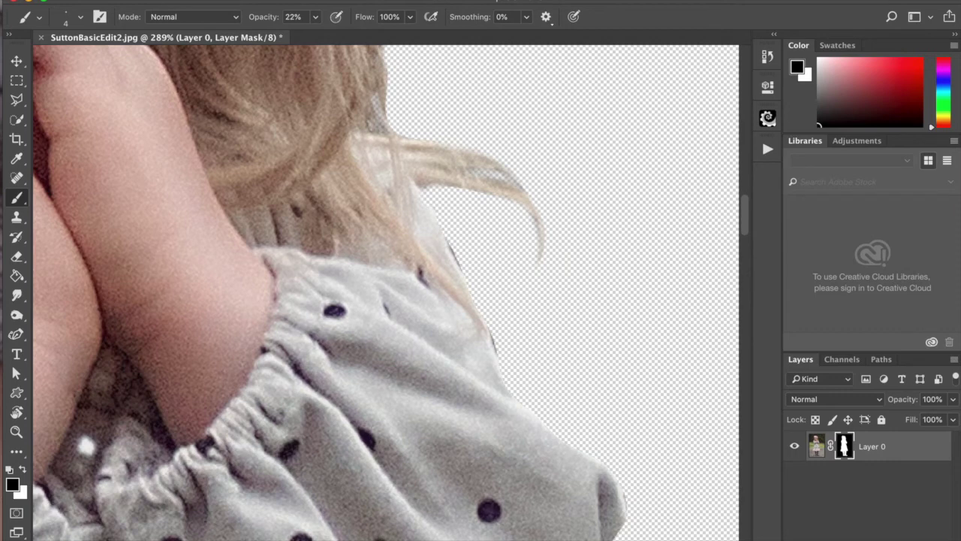
Make white the foreground colour and set the brush hardness to 100%.
click(24, 470)
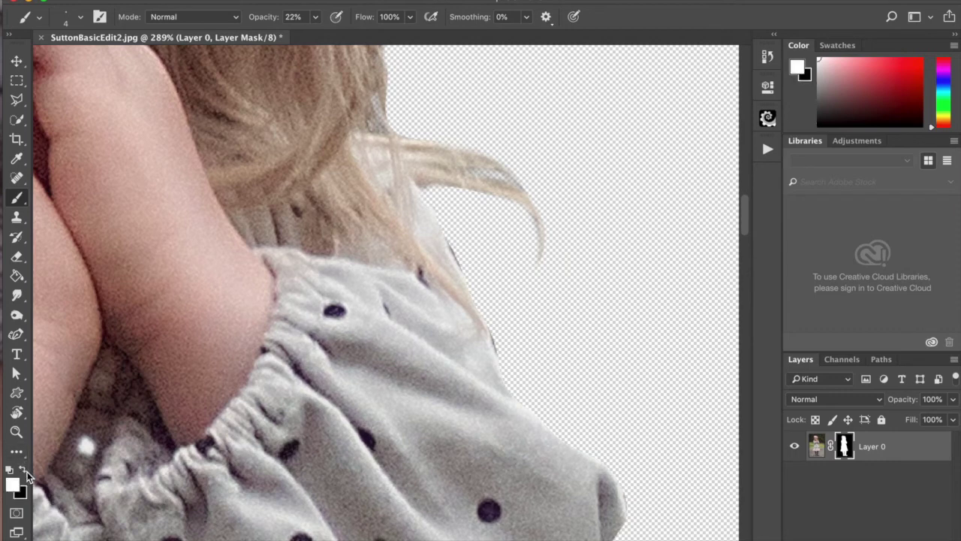
click(80, 17)
drag(93, 99, 290, 103)
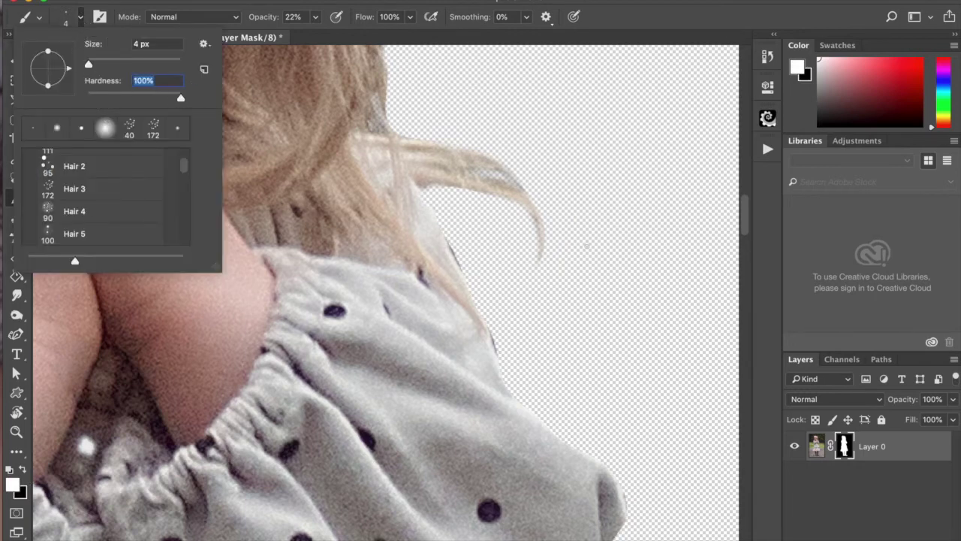
key(Return)
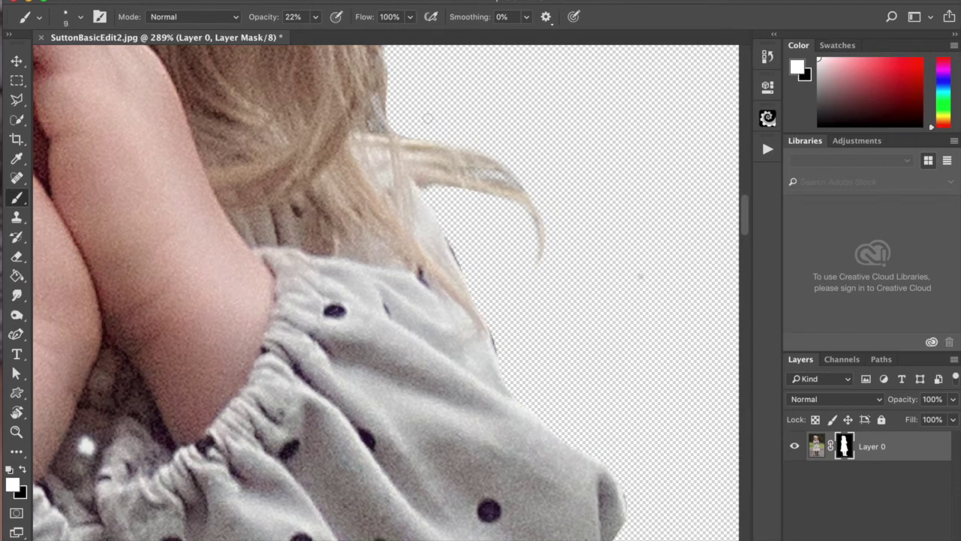
Try restoring the masked area beside the right hair edge with a white 35 px brush at 22% opacity, and undo the stroke.
key(bracketright)
key(bracketright)
key(bracketright)
key(bracketright)
key(bracketright)
key(bracketright)
mouse_move(466, 189)
mouse_down()
mouse_move(553, 360)
mouse_move(560, 423)
mouse_up()
mouse_move(485, 132)
mouse_down()
mouse_move(518, 248)
mouse_move(500, 251)
mouse_up()
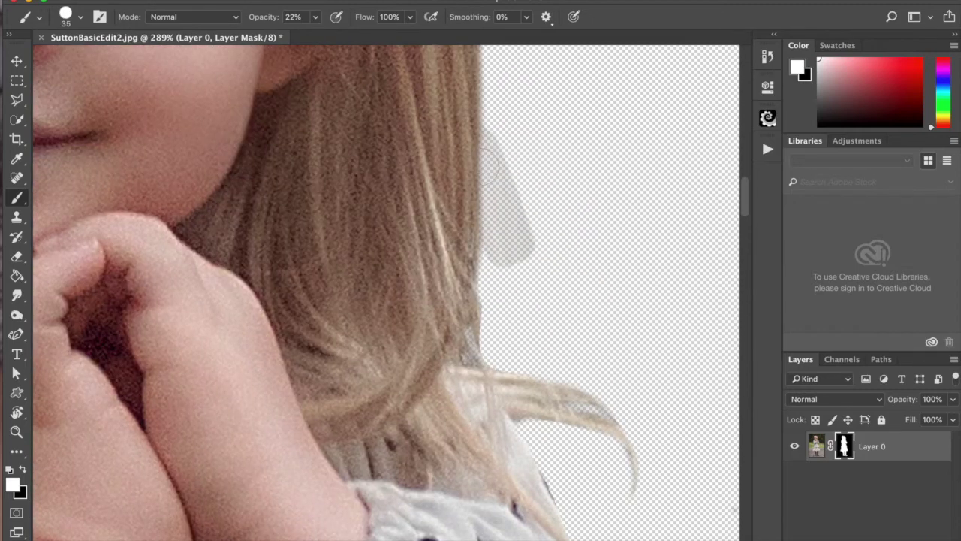
key(super+z)
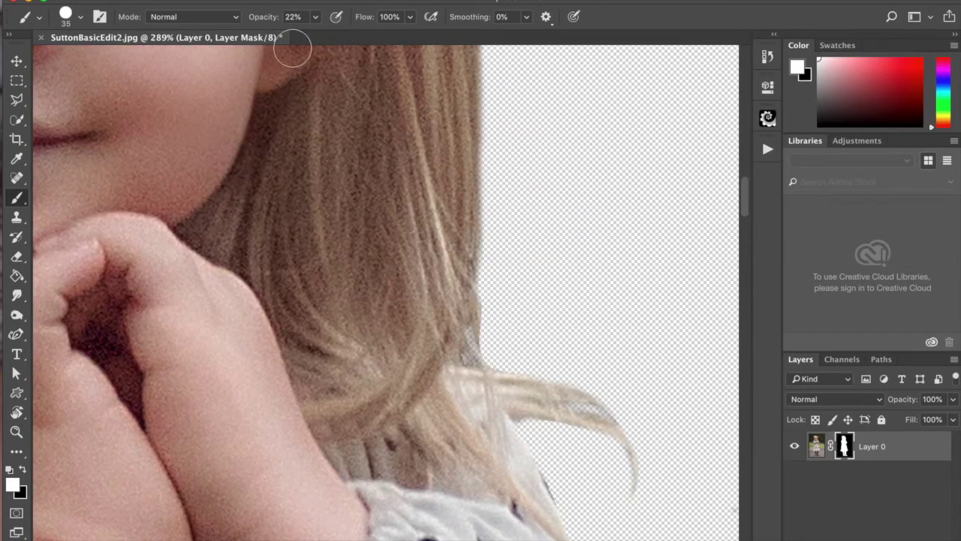
Raise the brush opacity to 100%, test a white stroke beside the right hair edge, and undo it.
click(315, 16)
drag(314, 35, 369, 35)
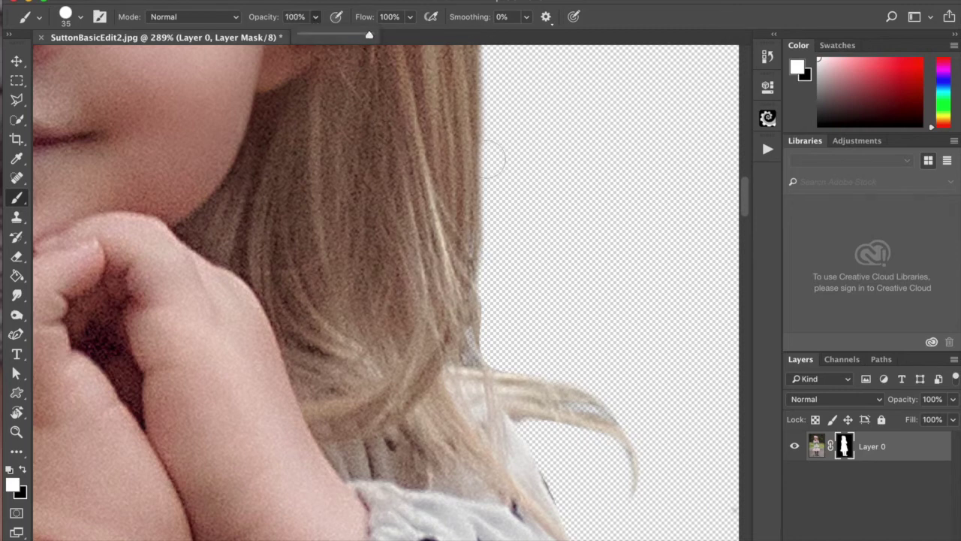
mouse_move(492, 159)
mouse_down()
mouse_move(491, 225)
mouse_move(503, 129)
mouse_move(528, 258)
mouse_move(518, 135)
mouse_up()
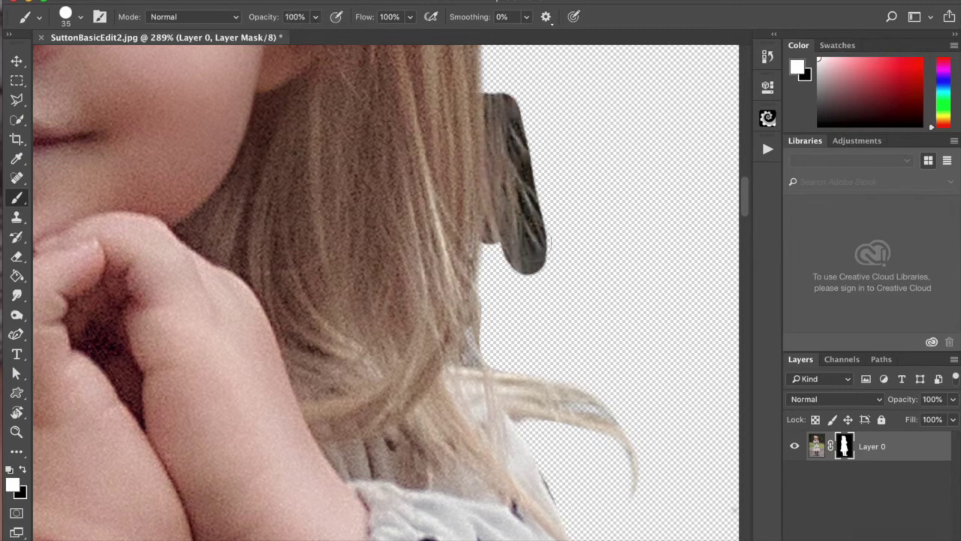
key(super+z)
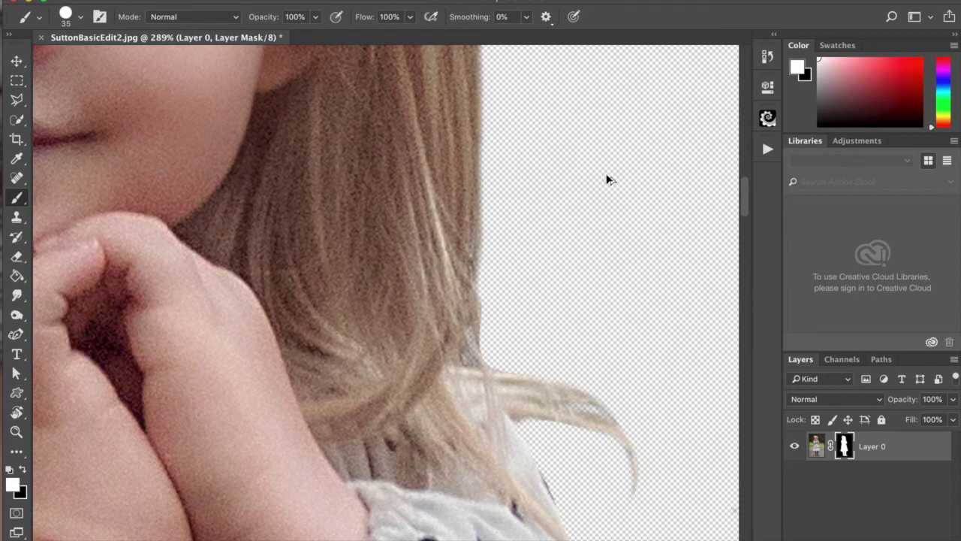
Mask out the dark fringe on the dress's shoulder edge below the curled lock, using a hard black 8 px brush.
drag(549, 276, 491, 109)
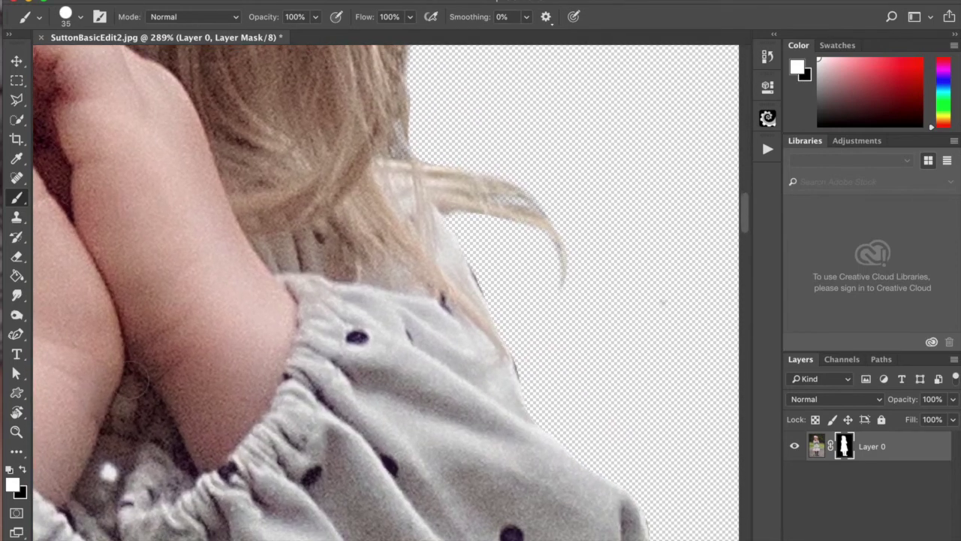
click(23, 469)
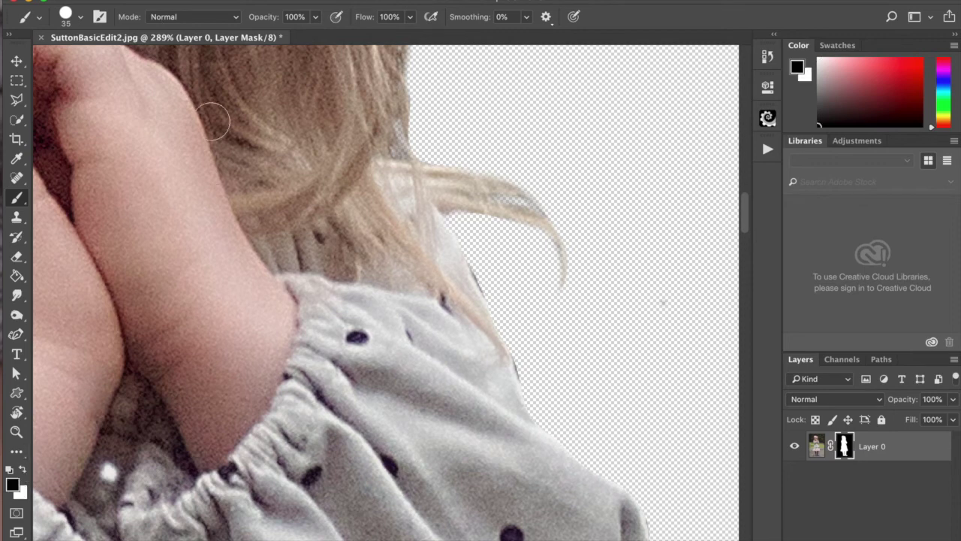
key(bracketleft)
key(bracketleft)
key(bracketleft)
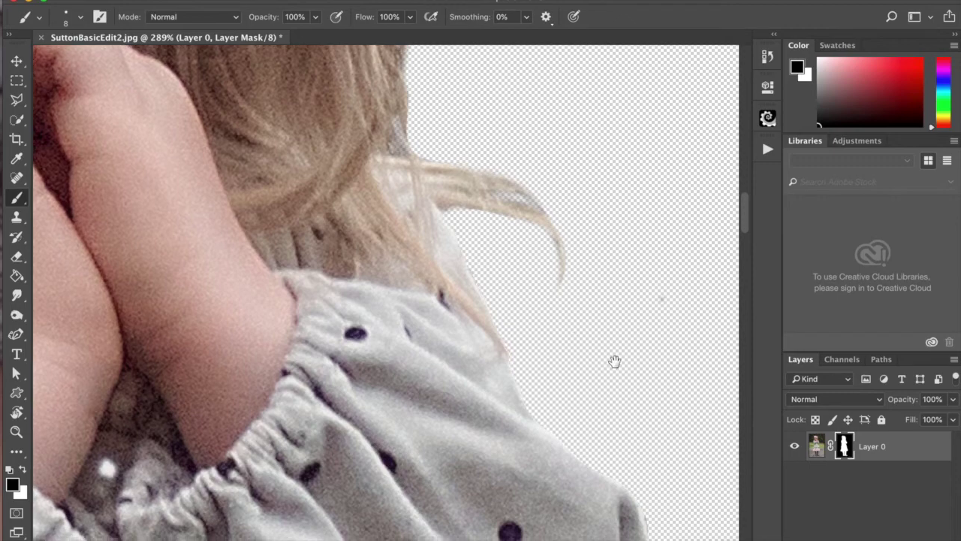
Mask out the dark fringe at the right corner of the pink striped hem with the 8 px brush.
drag(616, 360, 503, 103)
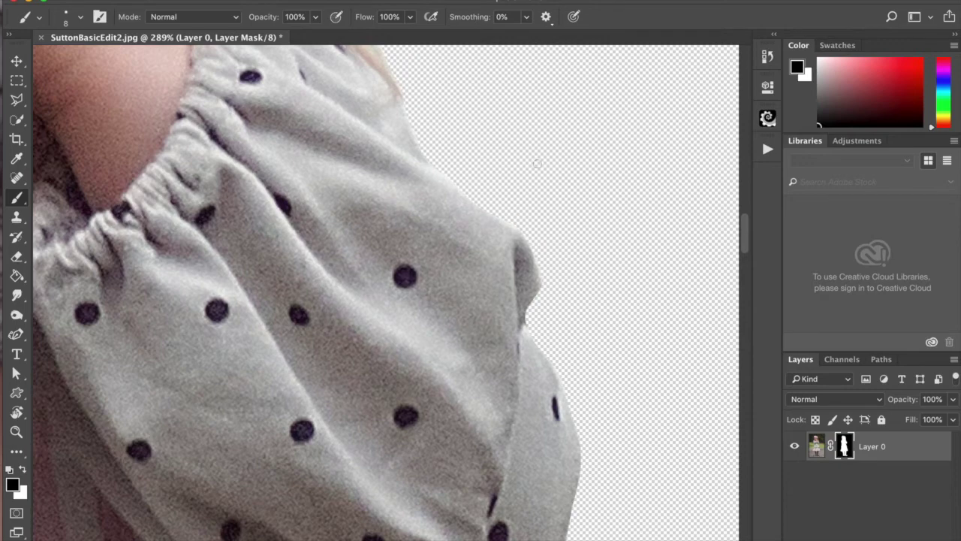
scroll(601, 221, down, 10)
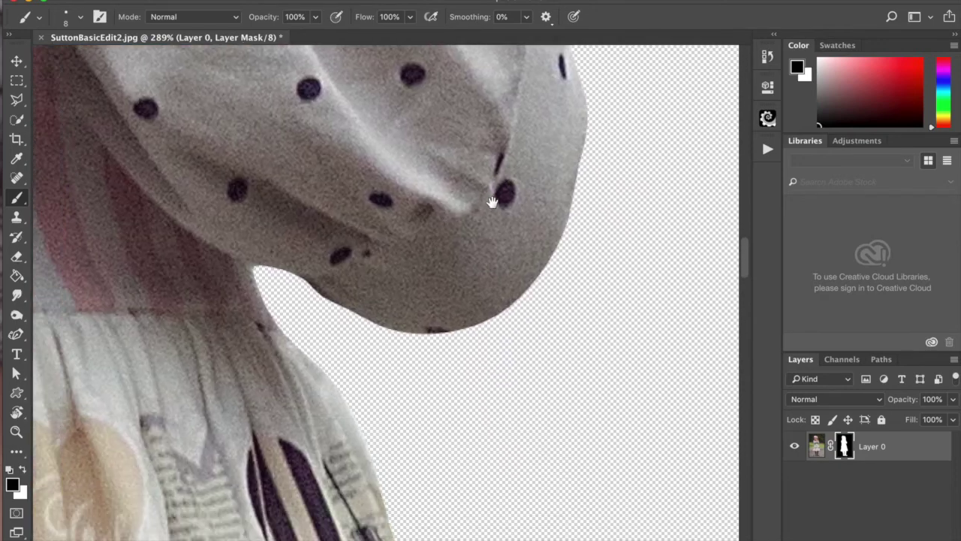
scroll(492, 201, down, 5)
scroll(493, 200, left, 3)
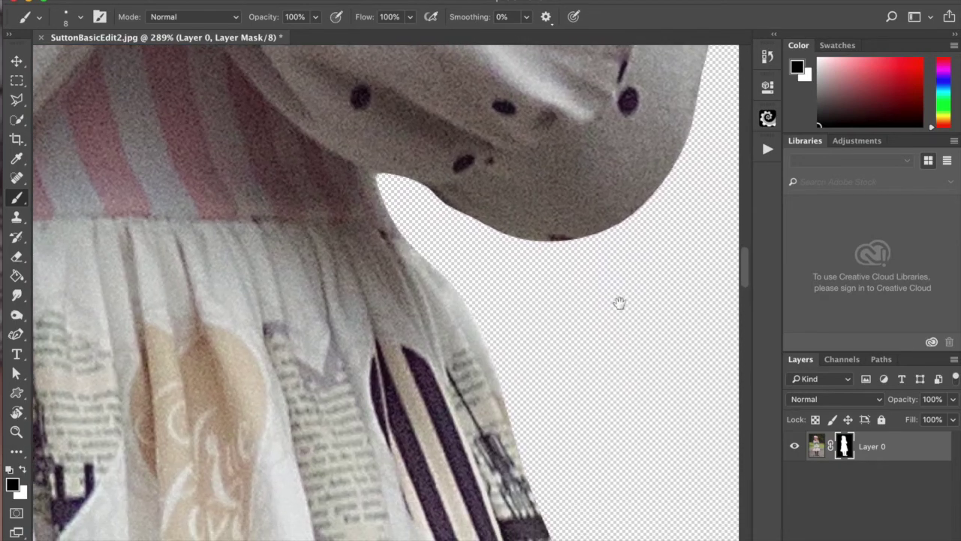
scroll(524, 161, down, 10)
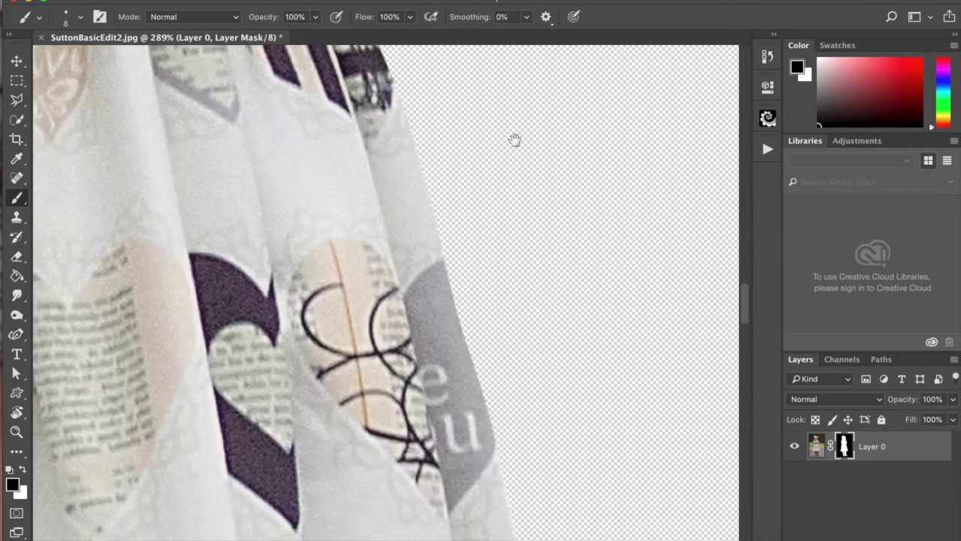
scroll(515, 140, down, 10)
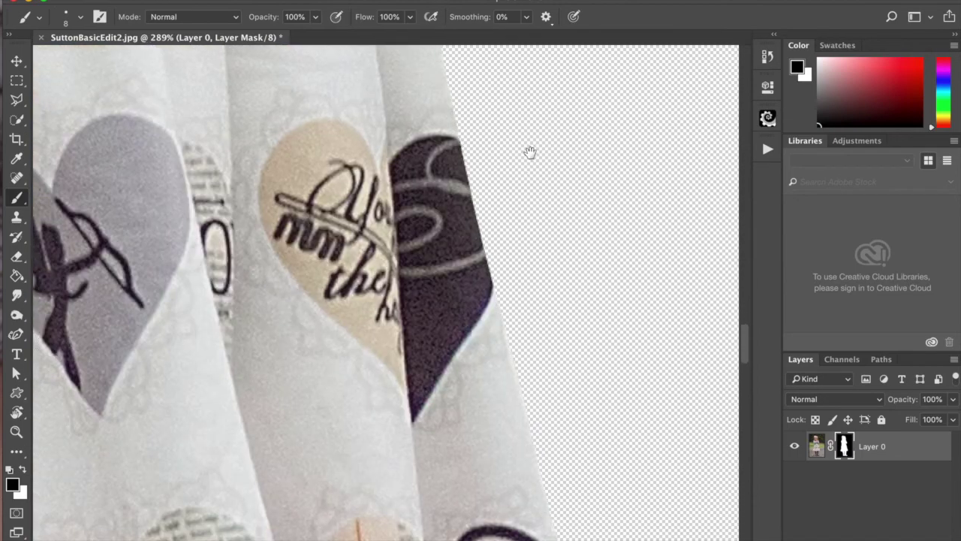
scroll(530, 153, down, 12)
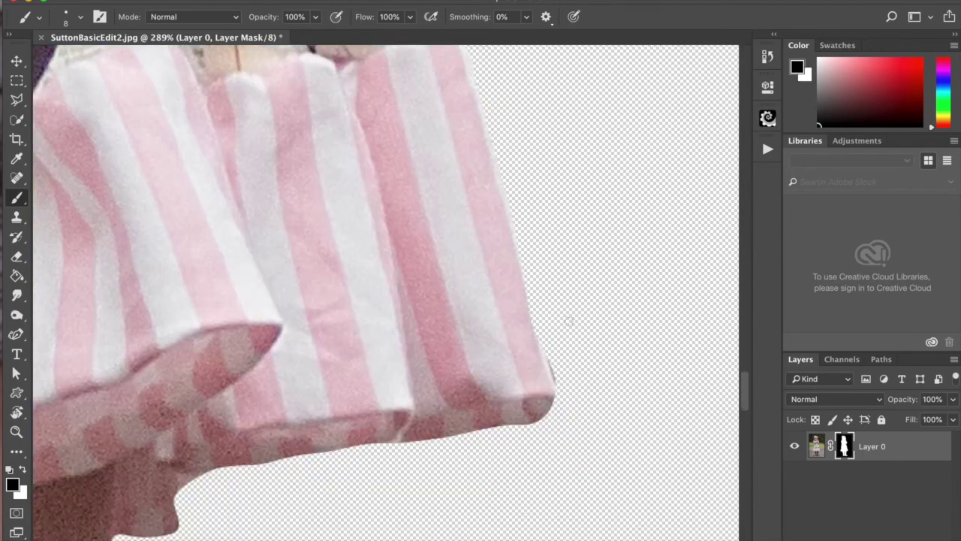
scroll(569, 321, down, 8)
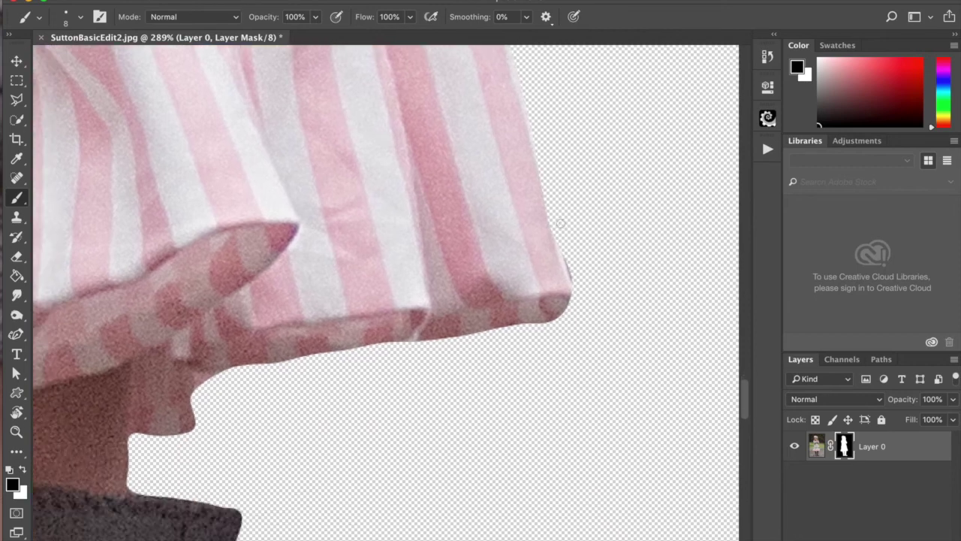
drag(567, 254, 575, 315)
Restore in white the corner where the leg meets the top edge of the right boot, and switch back to black.
scroll(534, 274, down, 10)
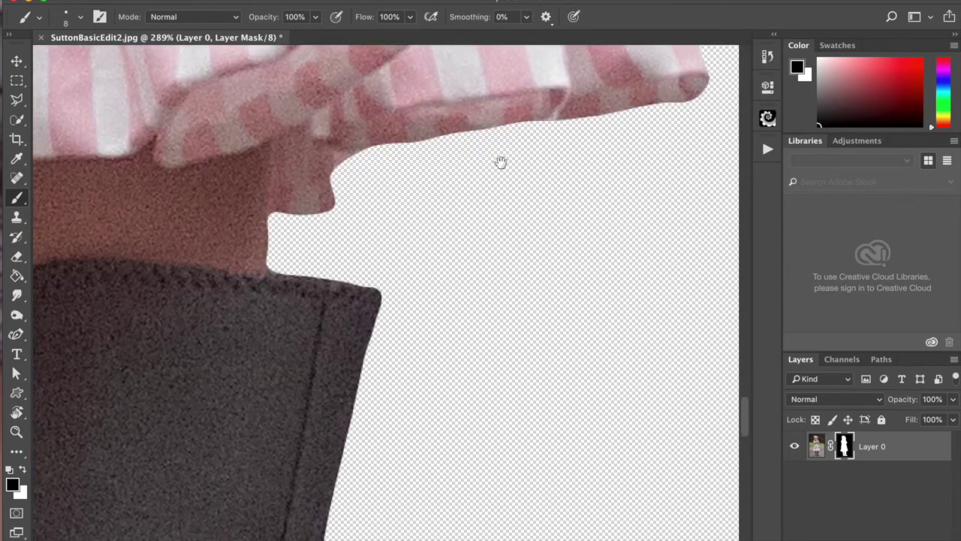
drag(500, 163, 614, 130)
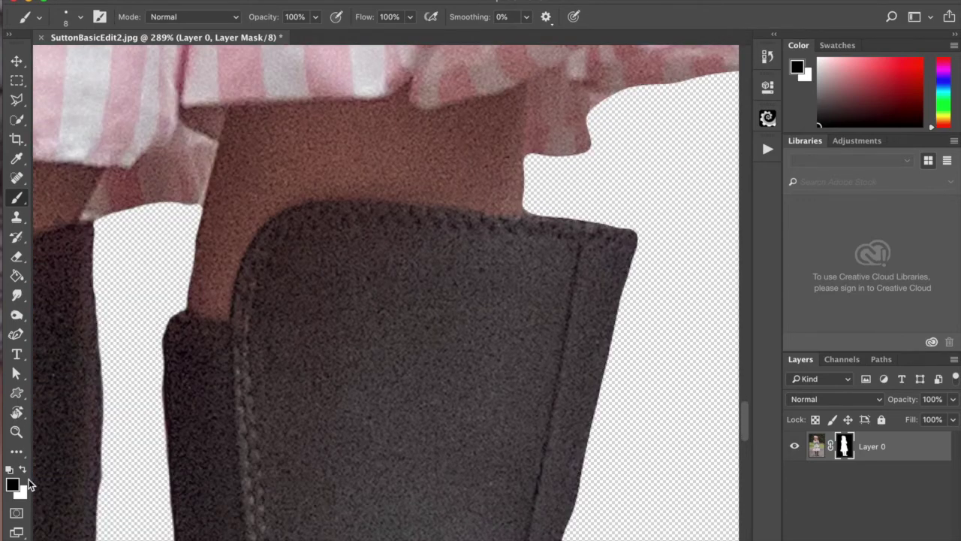
click(23, 469)
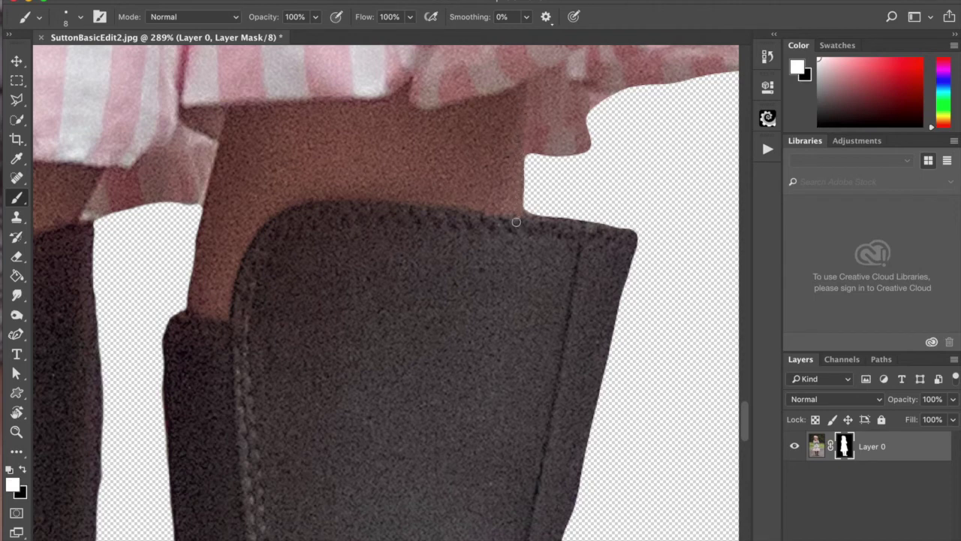
click(23, 469)
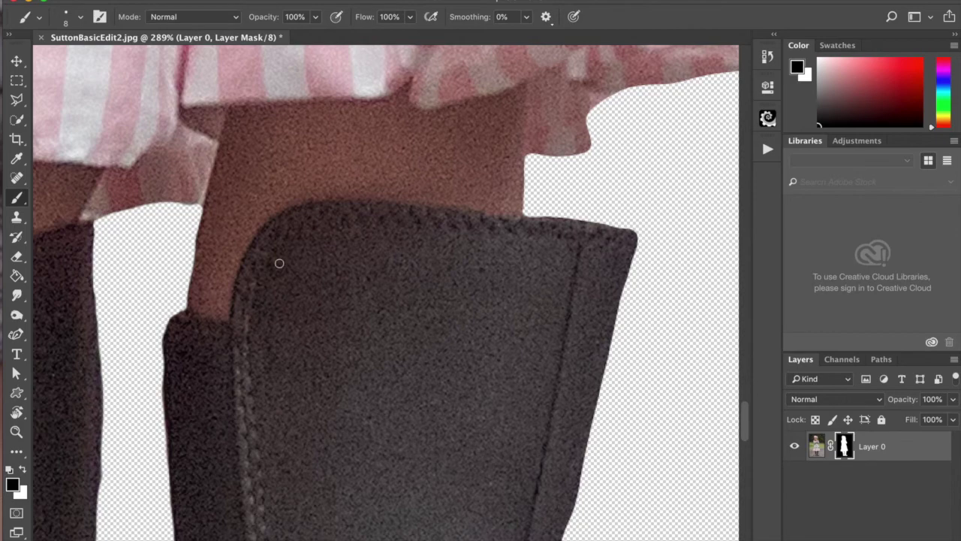
Examine the mask edges along the boots, the whole cutout, and the hair around the face.
scroll(278, 263, down, 10)
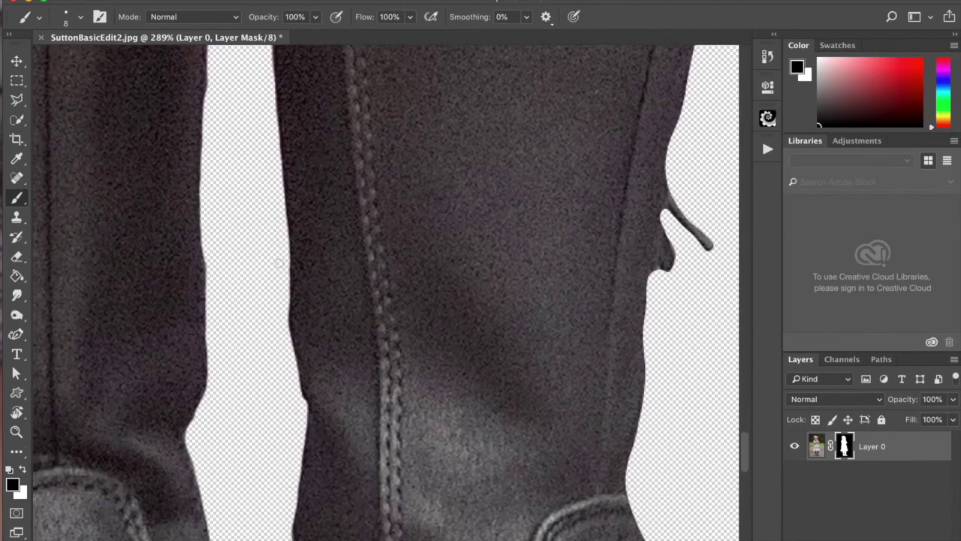
scroll(278, 262, down, 10)
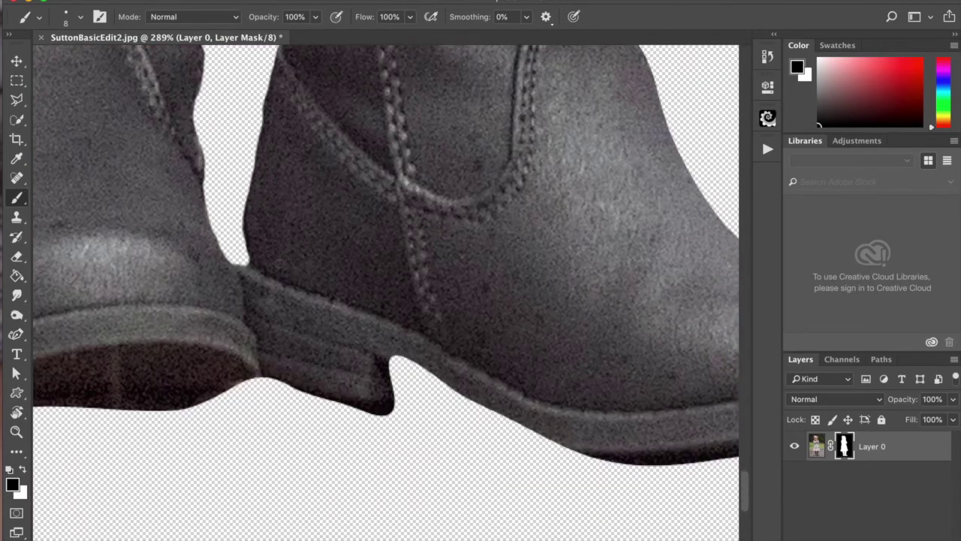
scroll(279, 263, down, 10)
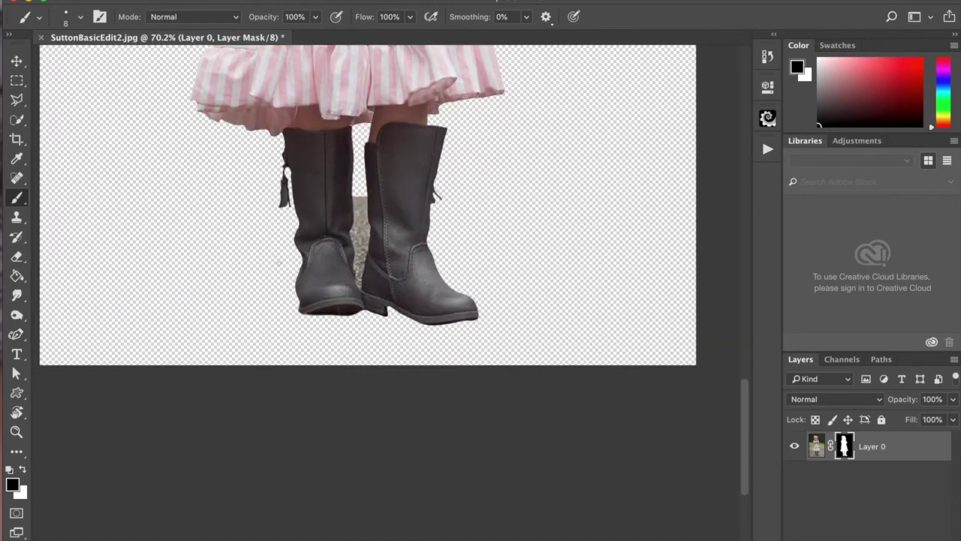
scroll(399, 228, down, 5)
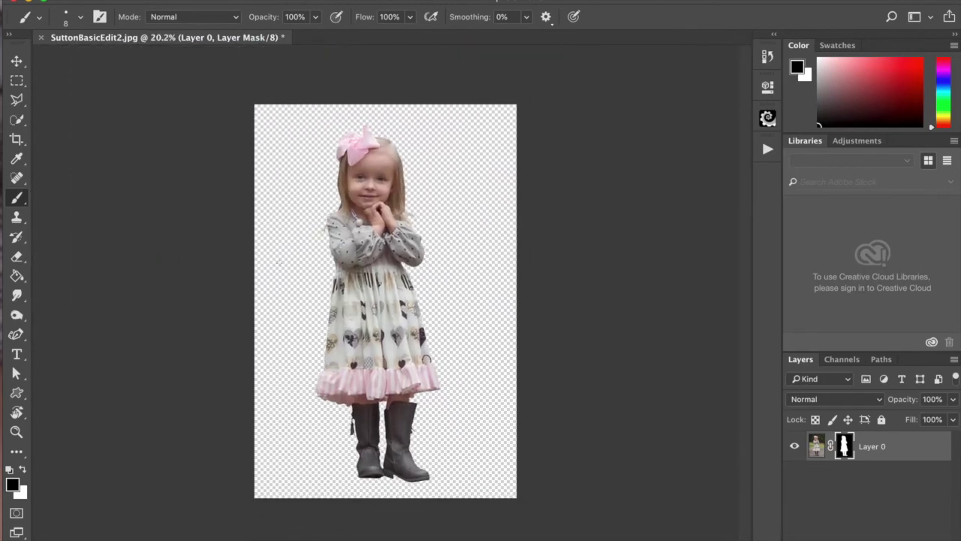
scroll(381, 271, up, 3)
scroll(278, 263, up, 3)
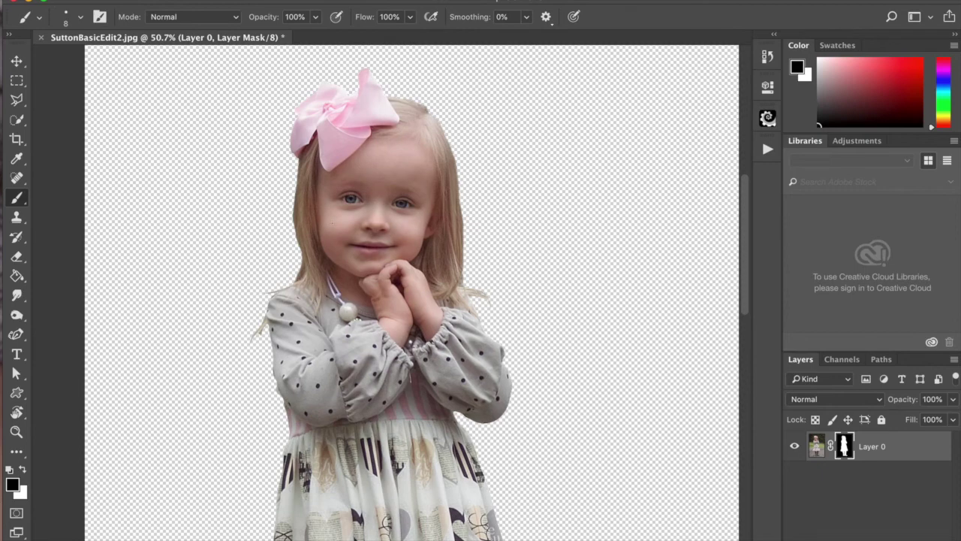
scroll(345, 186, up, 5)
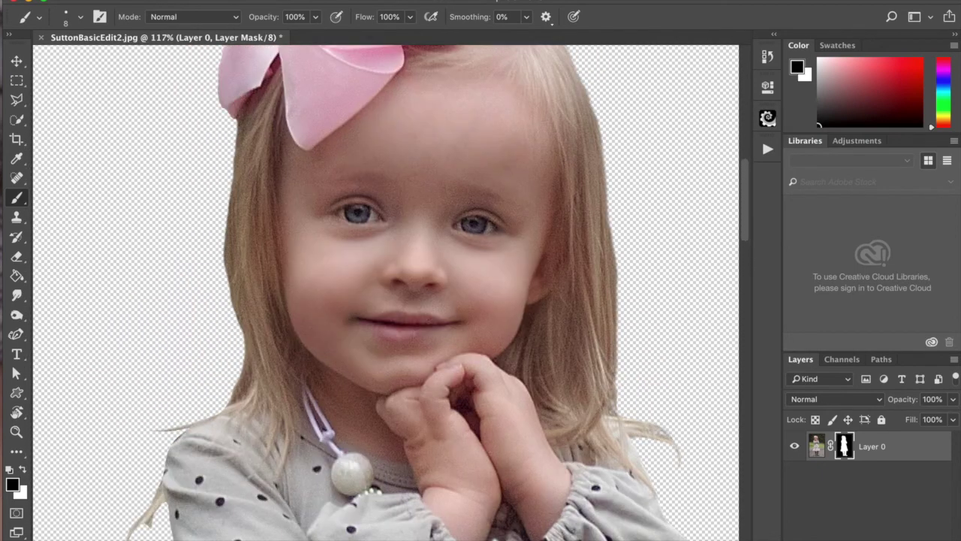
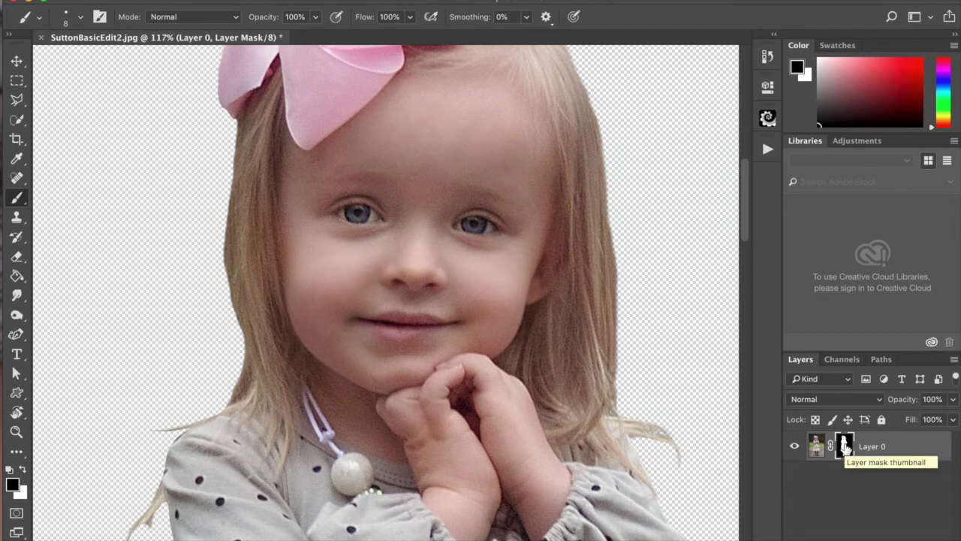
Apply the layer mask permanently to Layer 0.
right_click(845, 446)
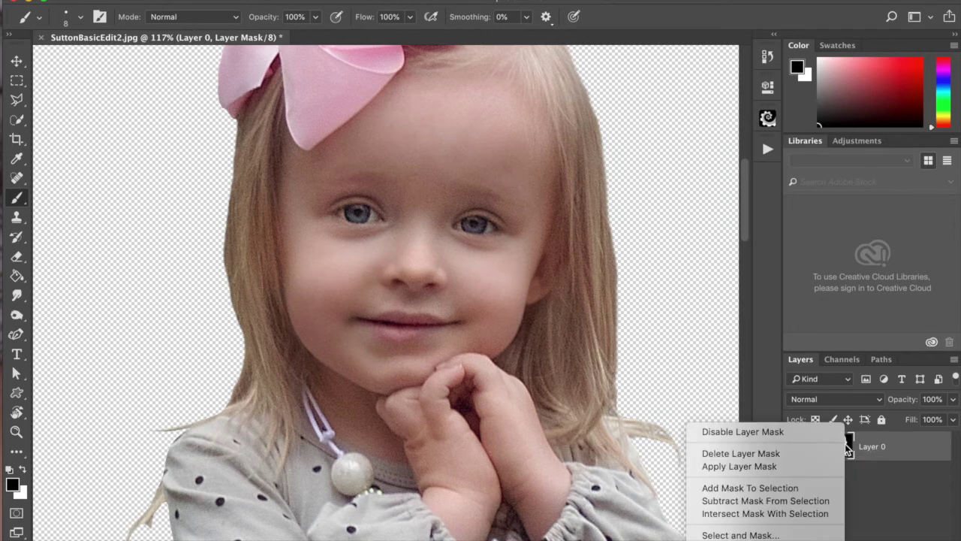
click(794, 465)
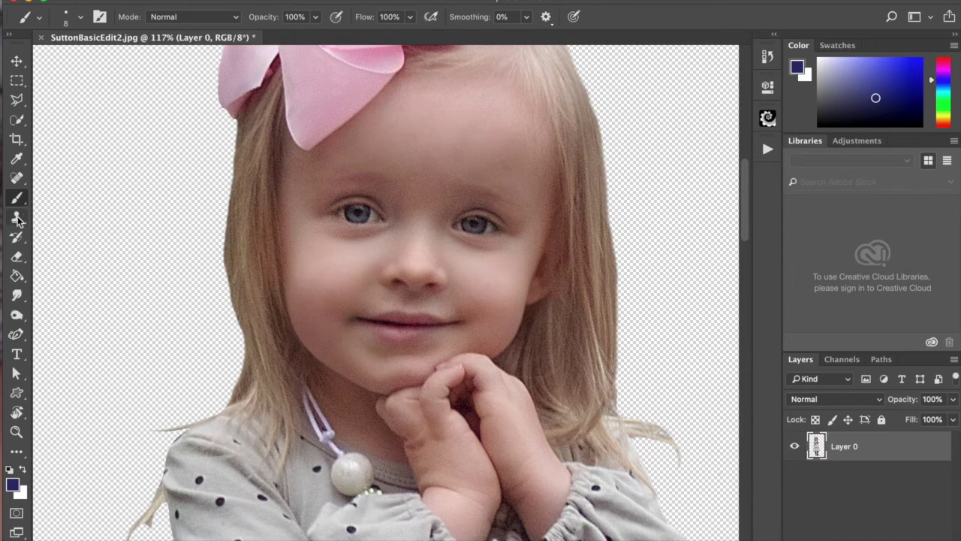
Activate the Smudge tool and browse its brush presets for the hair brushes.
click(21, 295)
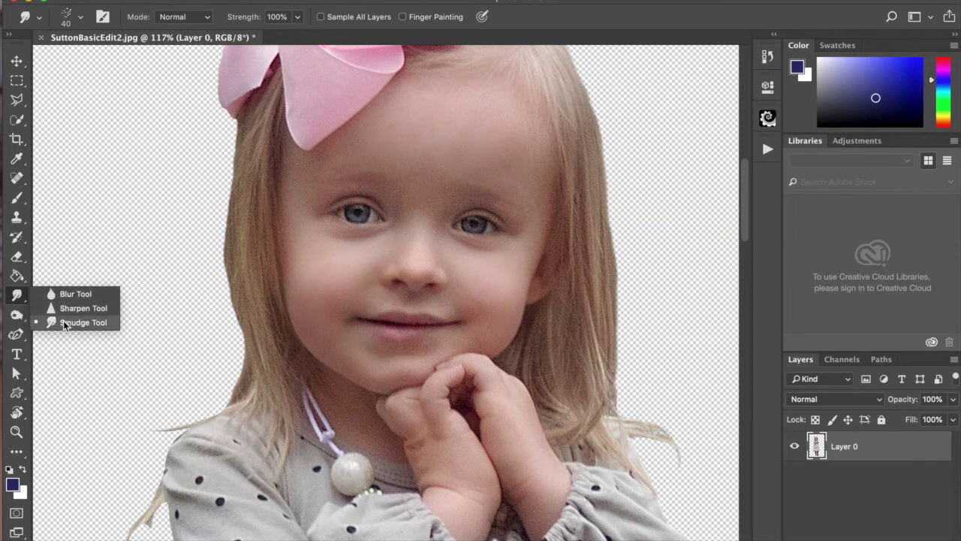
click(64, 323)
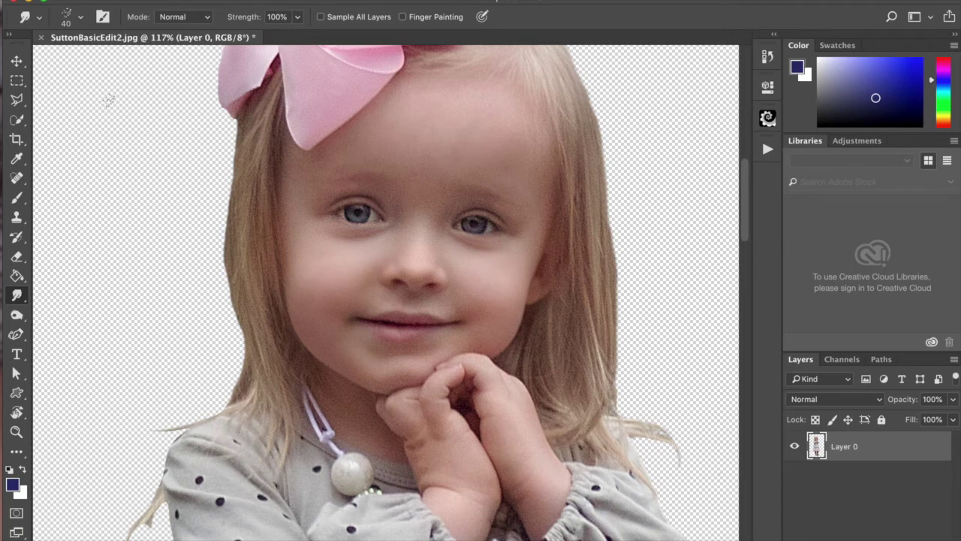
click(81, 18)
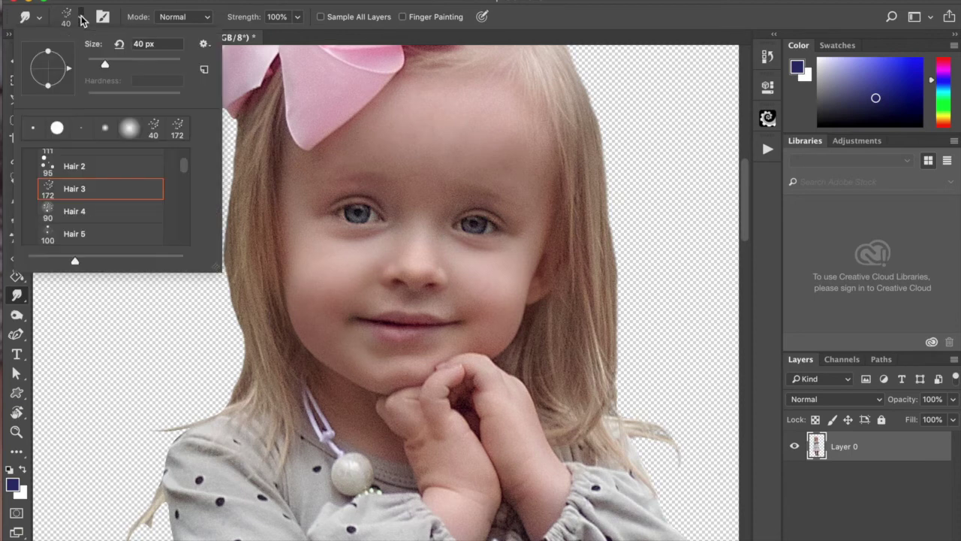
scroll(93, 197, up, 5)
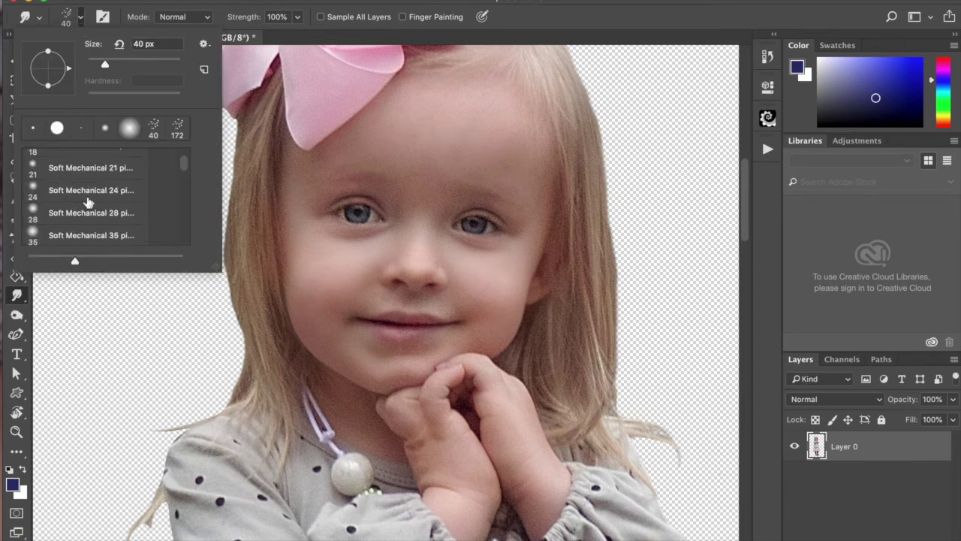
scroll(89, 201, down, 5)
scroll(88, 201, down, 2)
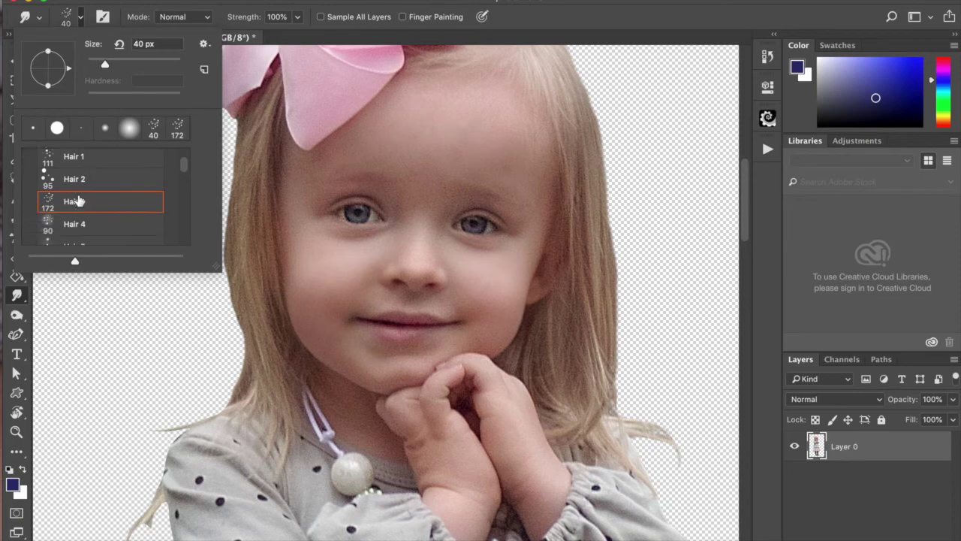
Import the brush set hair_brush_set_by_para_vine.abr from the Brushes folder.
click(204, 47)
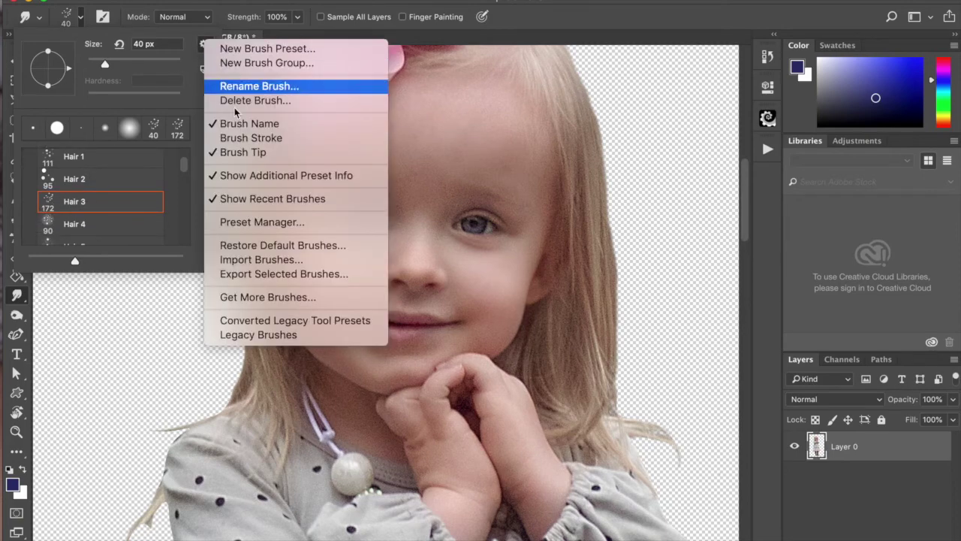
click(250, 261)
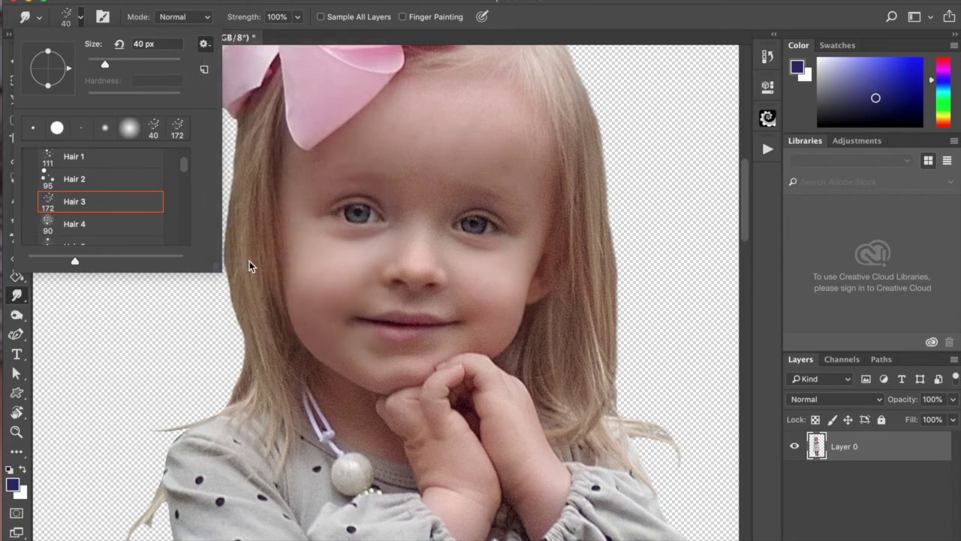
scroll(412, 218, down, 4)
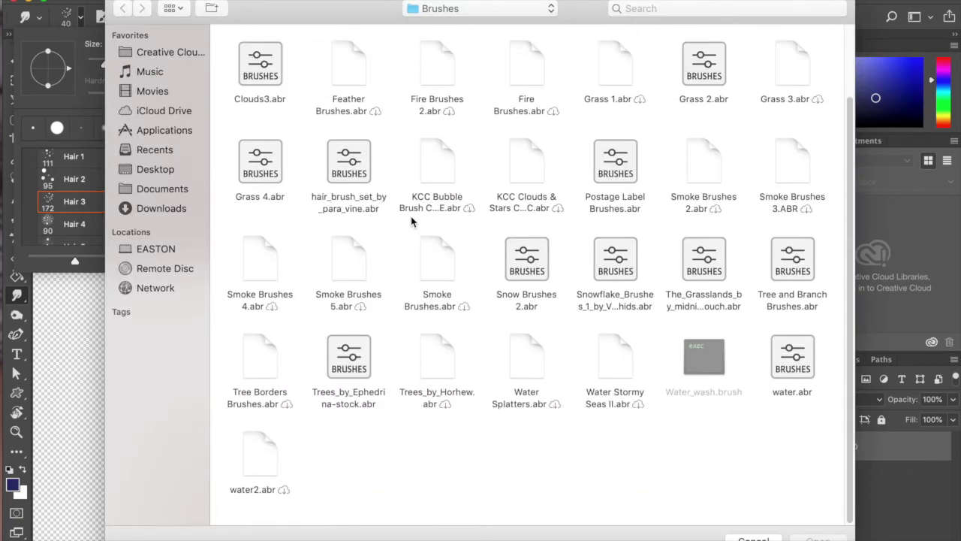
scroll(412, 219, up, 3)
click(437, 54)
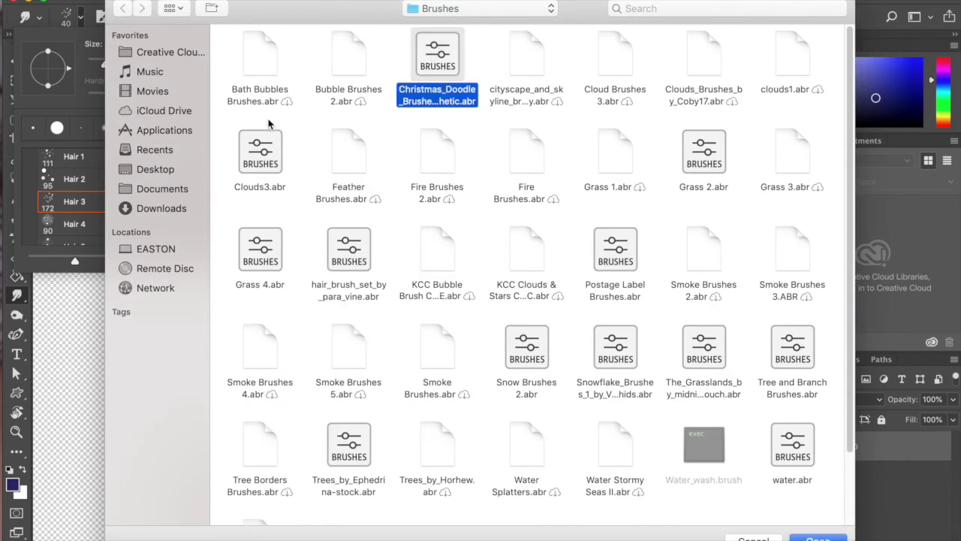
click(268, 155)
scroll(460, 249, down, 3)
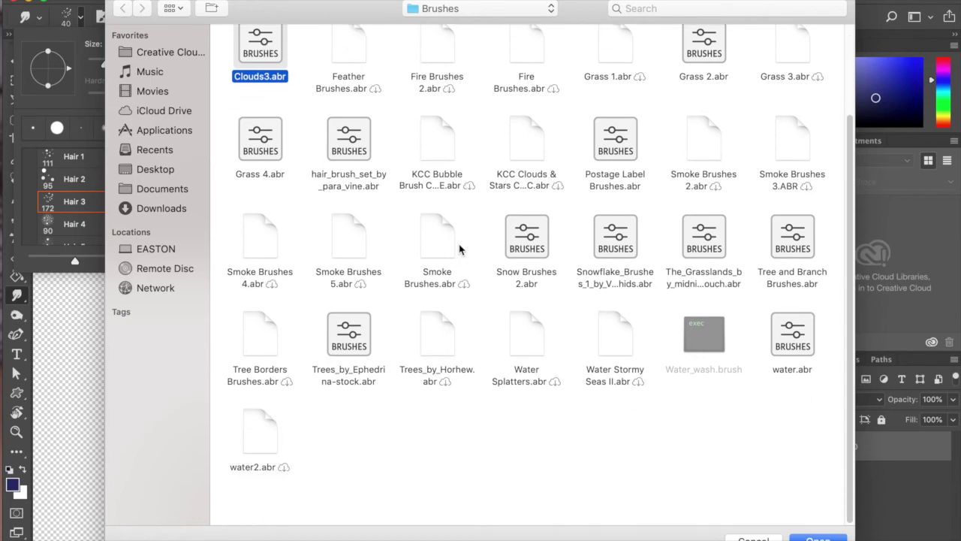
scroll(461, 249, up, 1)
click(347, 159)
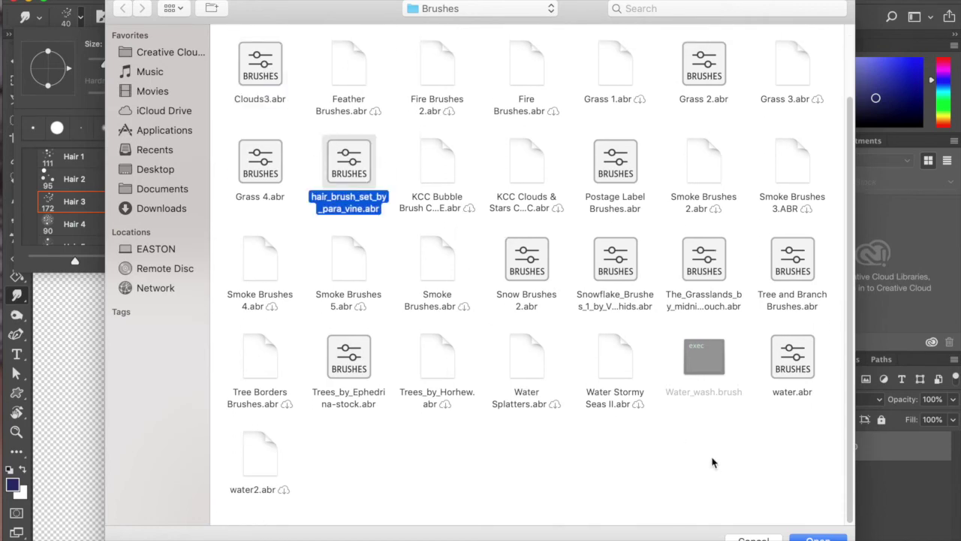
click(818, 537)
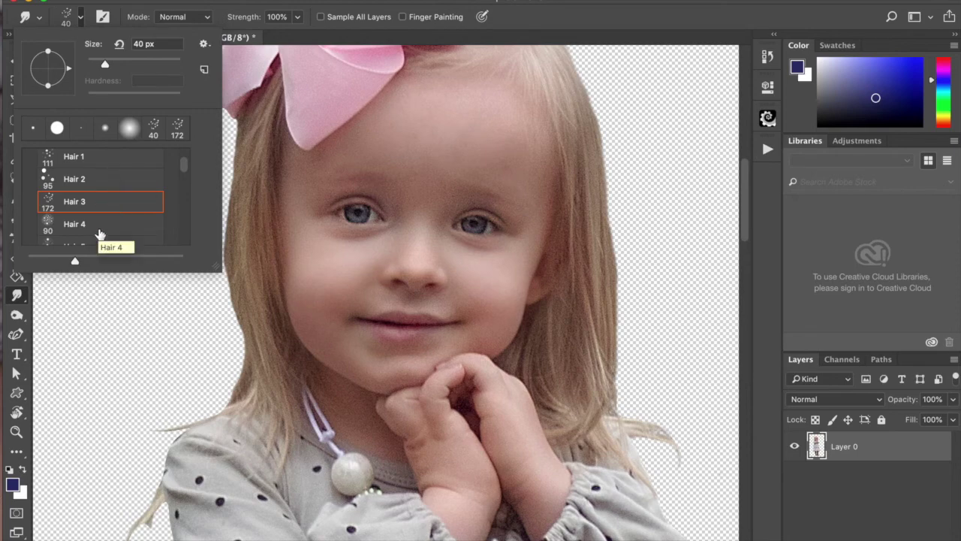
Use the Hair 3 brush for smudging and set its size to 35 px.
scroll(98, 232, down, 2)
scroll(97, 230, up, 1)
double_click(93, 190)
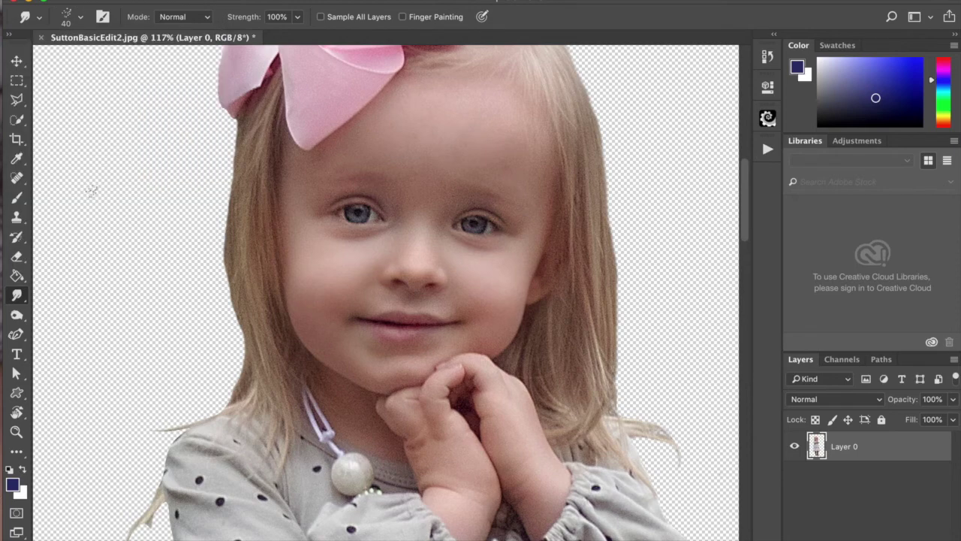
key(bracketright)
key(bracketright)
key(bracketright)
key(bracketright)
key(bracketright)
key(bracketright)
key(bracketright)
key(bracketright)
key(bracketright)
key(bracketright)
key(bracketright)
key(bracketright)
key(bracketright)
key(bracketright)
key(bracketright)
key(bracketright)
key(bracketleft)
key(bracketleft)
key(bracketleft)
key(bracketleft)
key(bracketleft)
key(bracketleft)
key(bracketleft)
key(bracketleft)
key(bracketleft)
key(bracketleft)
key(bracketleft)
key(bracketleft)
key(bracketleft)
key(bracketleft)
key(bracketleft)
key(bracketleft)
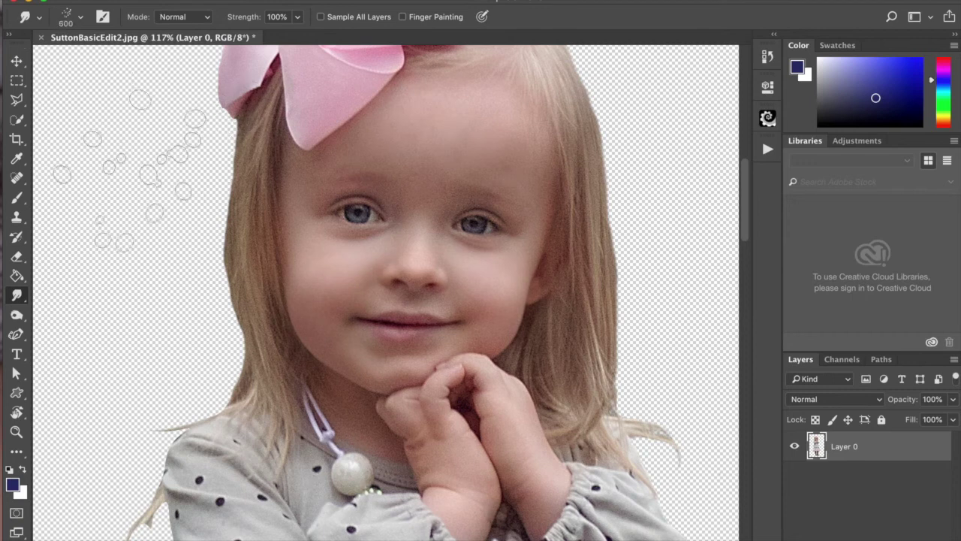
key(bracketleft)
key(bracketleft)
key(bracketleft)
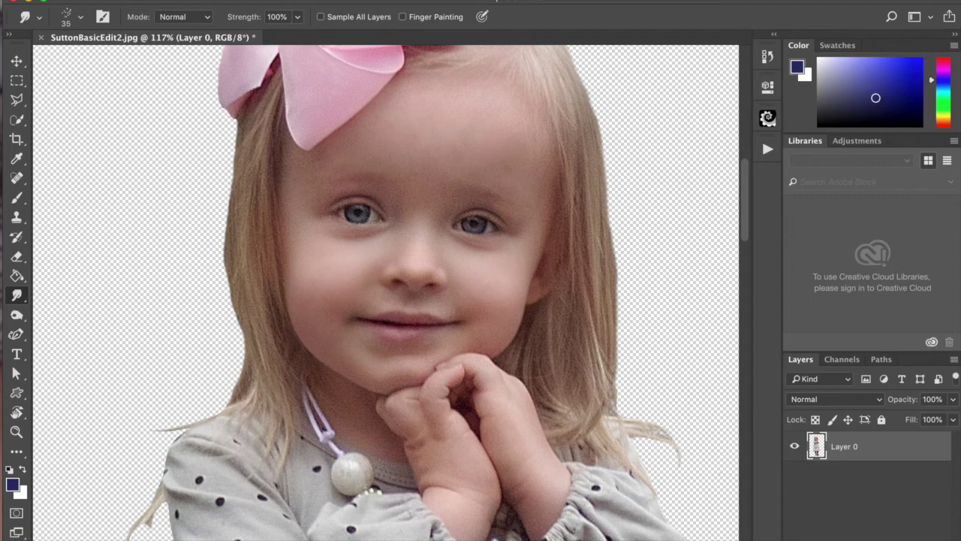
Smudge fine strands outward along the left hair edge, from just below the bow down to the shoulder.
drag(246, 123, 244, 102)
mouse_move(237, 153)
mouse_down()
mouse_move(221, 194)
mouse_move(223, 180)
mouse_up()
drag(242, 123, 207, 243)
drag(232, 149, 204, 268)
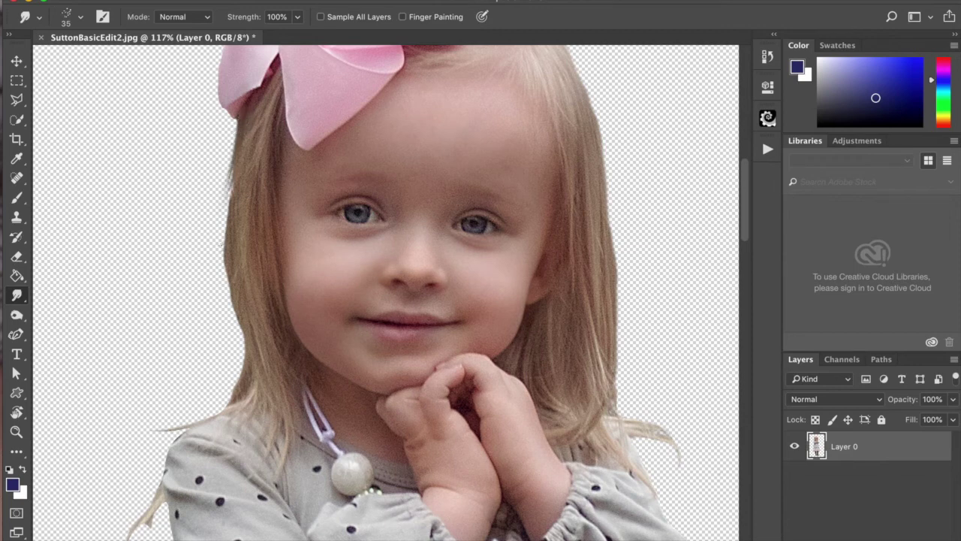
mouse_move(229, 182)
mouse_down()
mouse_move(219, 303)
mouse_move(214, 238)
mouse_move(233, 171)
mouse_move(221, 300)
mouse_move(227, 338)
mouse_up()
drag(230, 271, 239, 363)
mouse_move(240, 313)
mouse_down()
mouse_move(238, 364)
mouse_move(226, 388)
mouse_move(218, 377)
mouse_move(206, 406)
mouse_move(207, 386)
mouse_up()
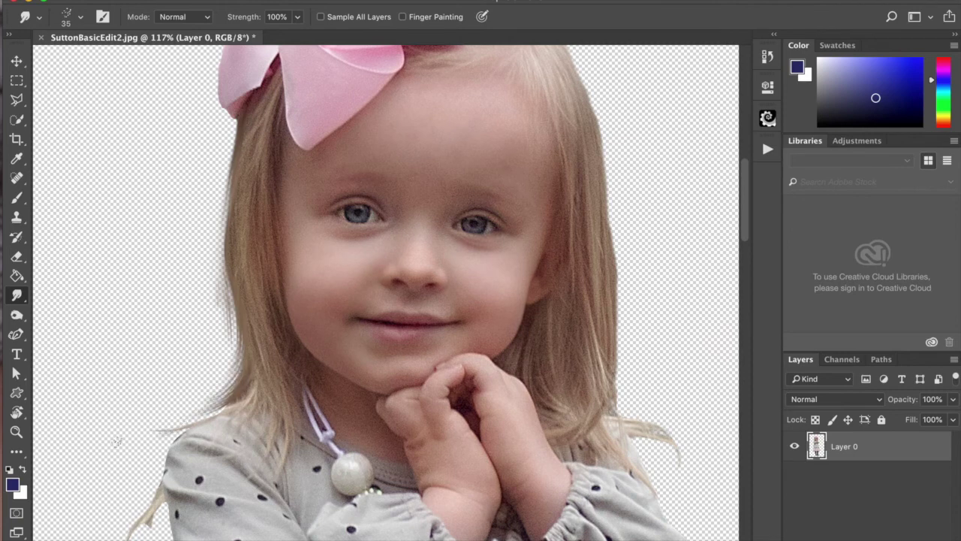
Pull more wispy strands out of the left hair edge below the bow and blend them downward.
drag(237, 131, 217, 228)
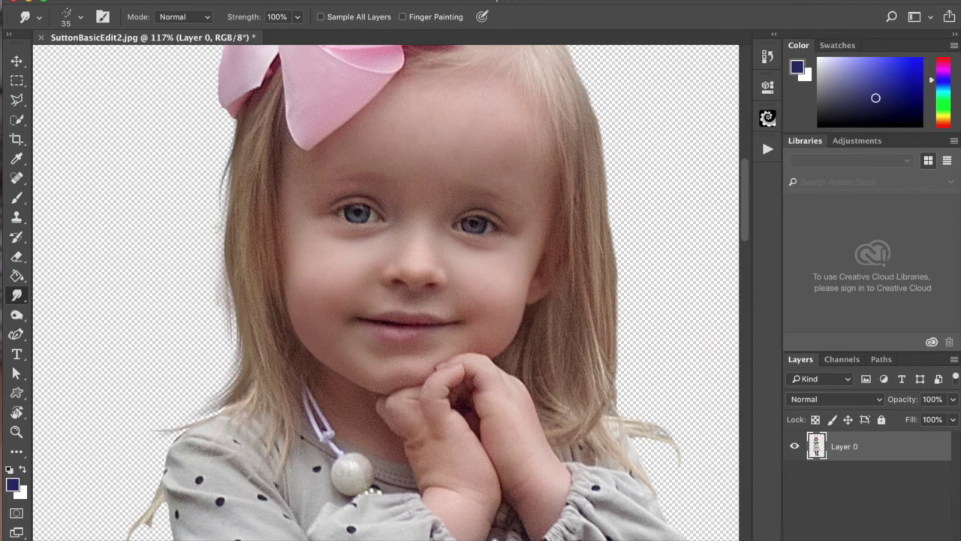
drag(224, 148, 214, 219)
mouse_move(229, 143)
mouse_down()
mouse_move(212, 249)
mouse_move(220, 255)
mouse_up()
mouse_move(227, 192)
mouse_down()
mouse_move(221, 243)
mouse_move(234, 383)
mouse_up()
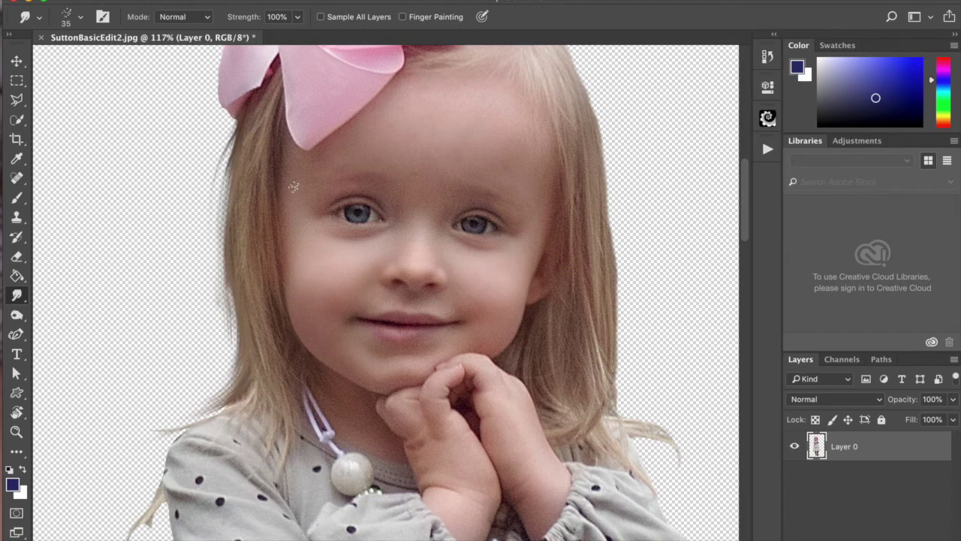
Try to lengthen the loose strand beside the left shoulder with a smudge stroke, and undo it.
drag(292, 325, 333, 64)
drag(347, 136, 360, 209)
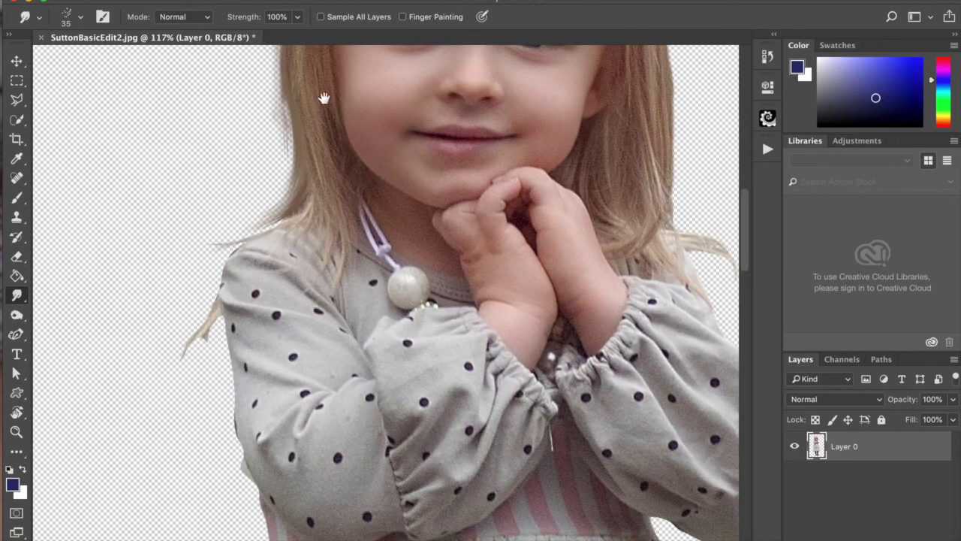
drag(324, 97, 344, 184)
mouse_move(215, 427)
mouse_down()
mouse_move(221, 466)
mouse_move(228, 396)
mouse_move(201, 492)
mouse_move(210, 484)
mouse_up()
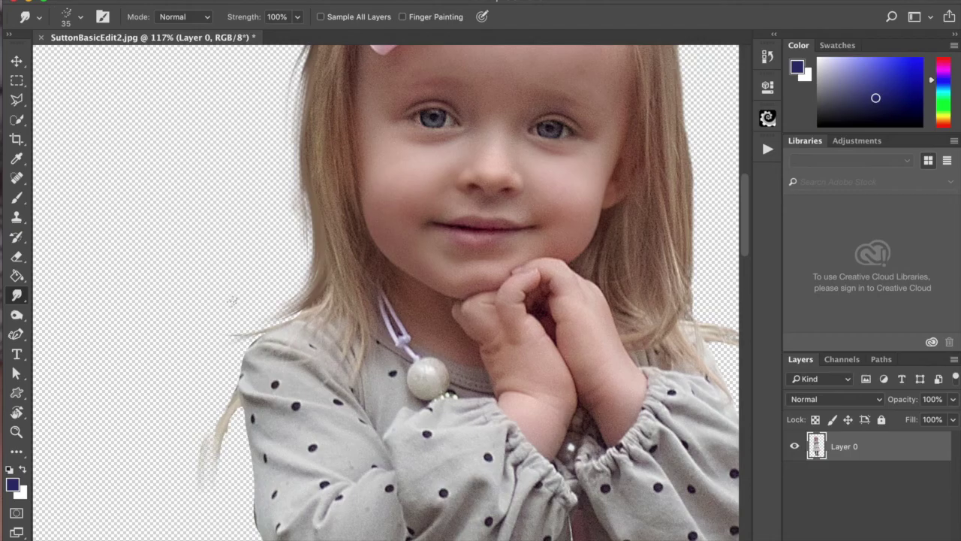
key(super+z)
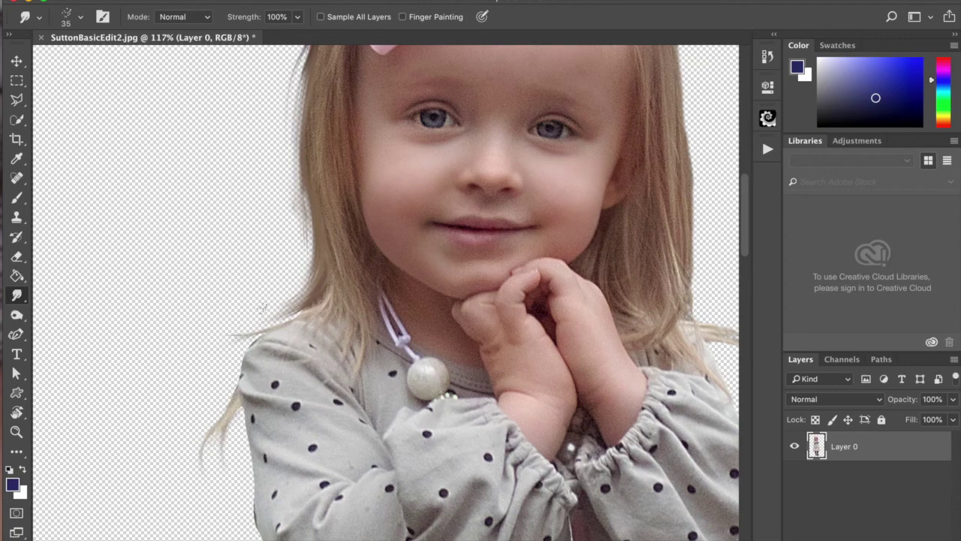
Smudge fine strands outward along the right hair edge, from the crown down past the cheek.
key(space)
drag(237, 300, 238, 301)
scroll(238, 301, up, 5)
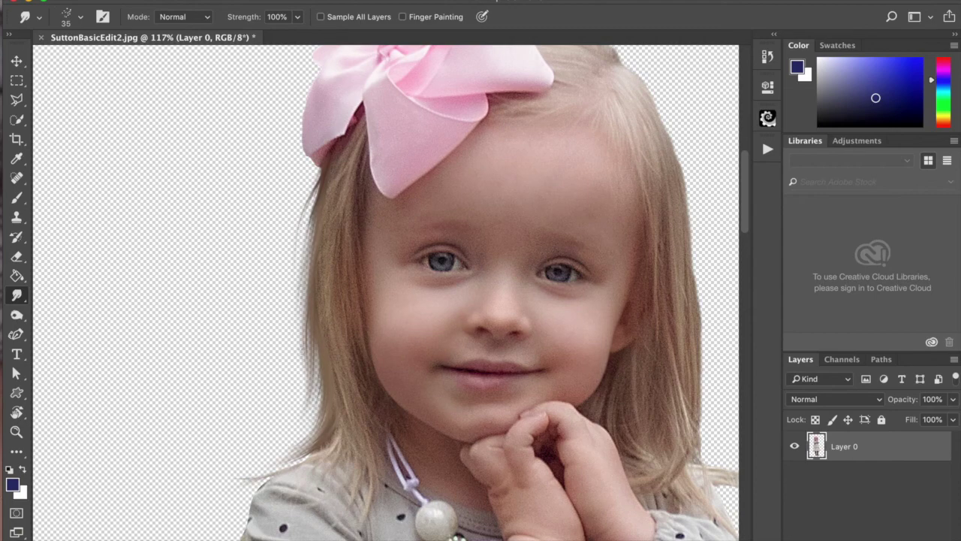
mouse_move(440, 268)
mouse_down()
mouse_move(150, 280)
mouse_move(127, 293)
mouse_move(128, 313)
mouse_move(172, 307)
mouse_up()
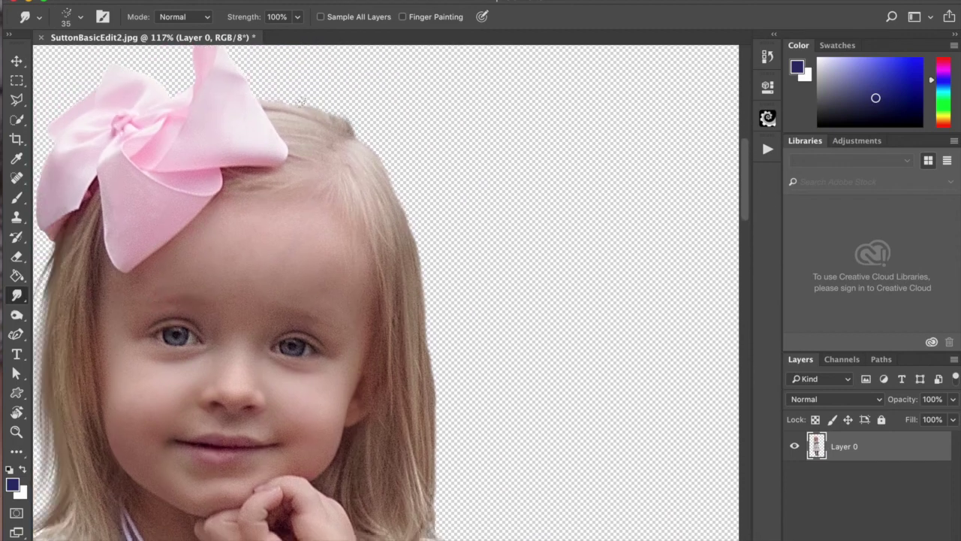
mouse_move(368, 139)
mouse_down()
mouse_move(387, 163)
mouse_move(361, 143)
mouse_move(412, 192)
mouse_move(379, 176)
mouse_up()
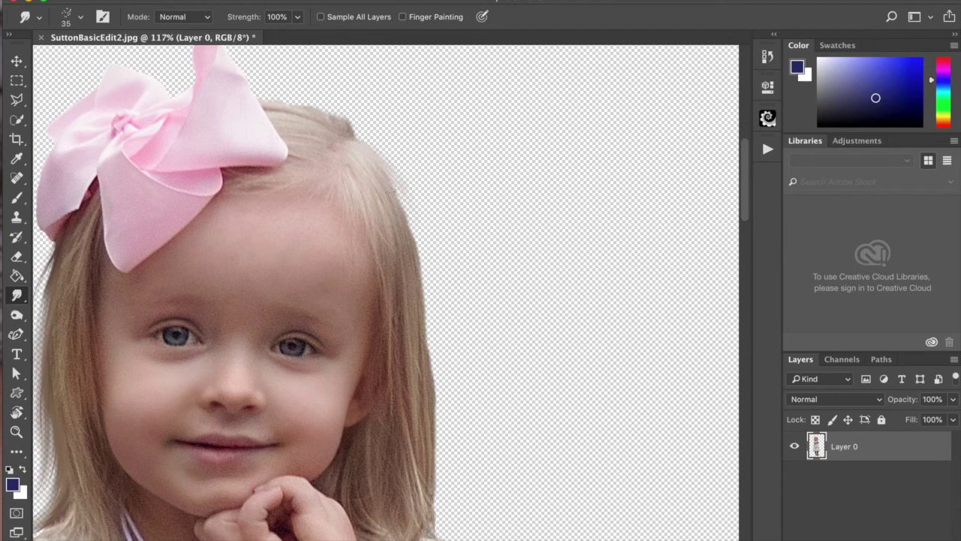
drag(418, 252, 438, 352)
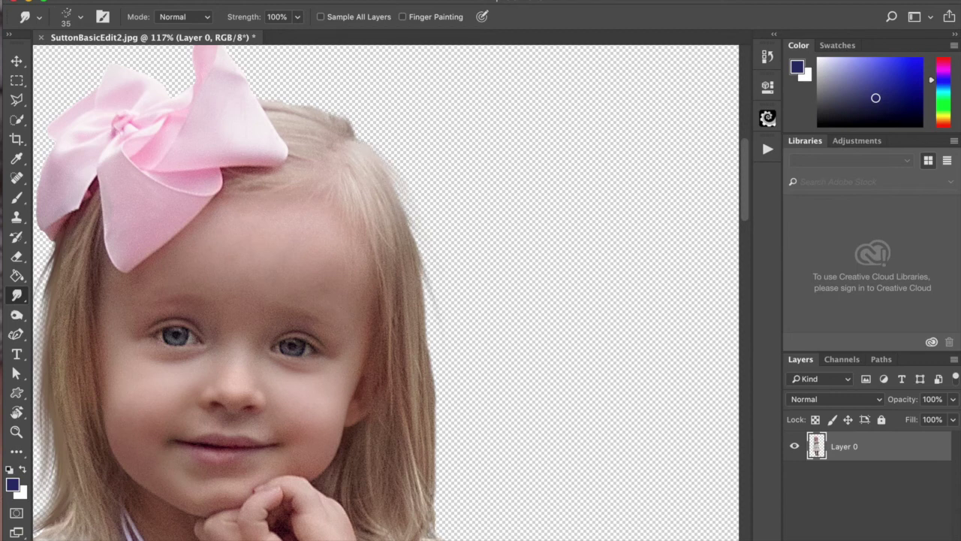
drag(422, 277, 445, 378)
drag(428, 323, 462, 413)
drag(431, 357, 460, 457)
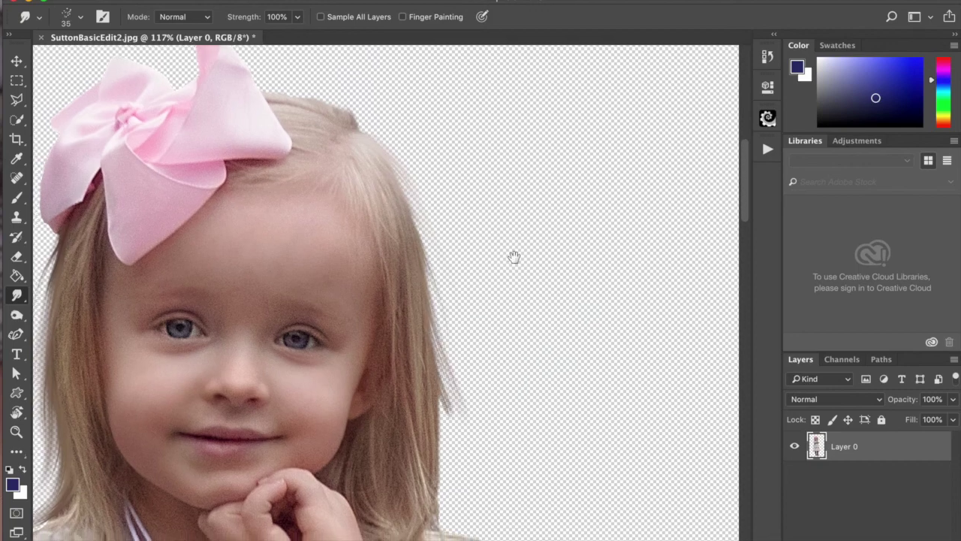
Smudge wisps out of the lower right hair edge, from mouth level down to just above the shoulder curl.
drag(515, 258, 473, 56)
drag(440, 129, 452, 202)
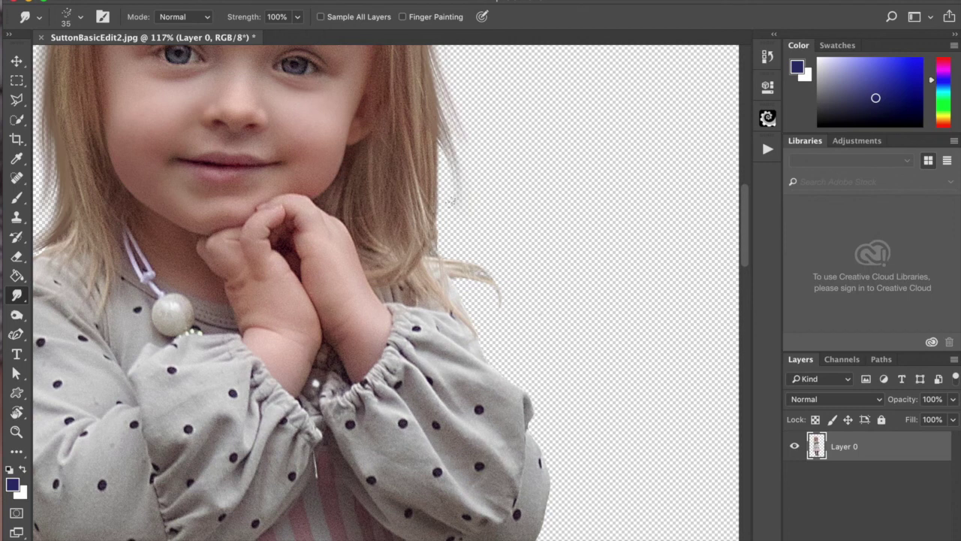
drag(437, 134, 450, 202)
drag(437, 162, 451, 237)
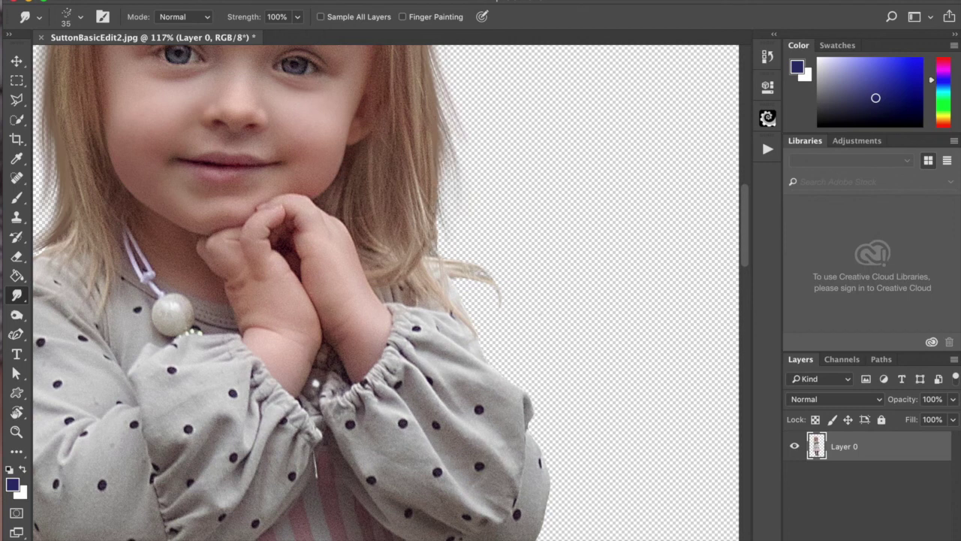
drag(433, 190, 459, 249)
Try to smudge the lower right hair ends outward over the loose shoulder curl, and undo those strokes.
mouse_move(434, 207)
mouse_down()
mouse_move(471, 245)
mouse_move(472, 262)
mouse_move(458, 259)
mouse_move(495, 271)
mouse_up()
mouse_move(437, 223)
mouse_down()
mouse_move(484, 264)
mouse_move(508, 326)
mouse_up()
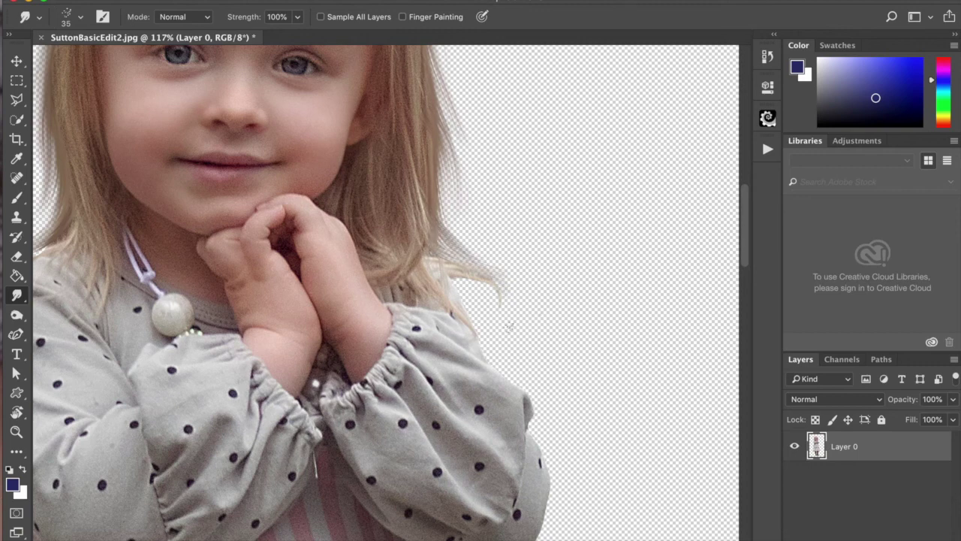
drag(472, 263, 505, 329)
mouse_move(467, 272)
mouse_down()
mouse_move(494, 305)
mouse_move(483, 302)
mouse_up()
key(alt+super+z)
key(alt+super+z)
key(alt+super+z)
key(alt+super+z)
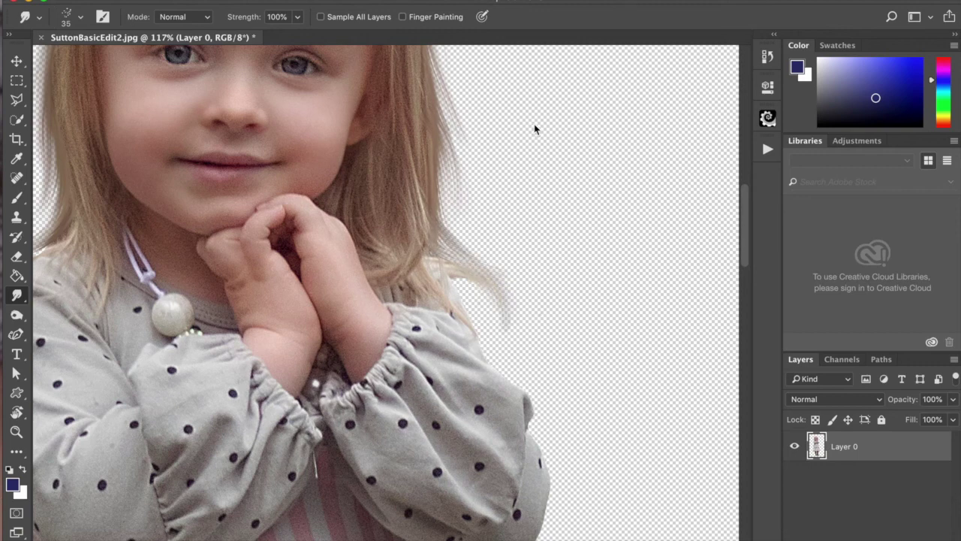
key(super+z)
key(super+z)
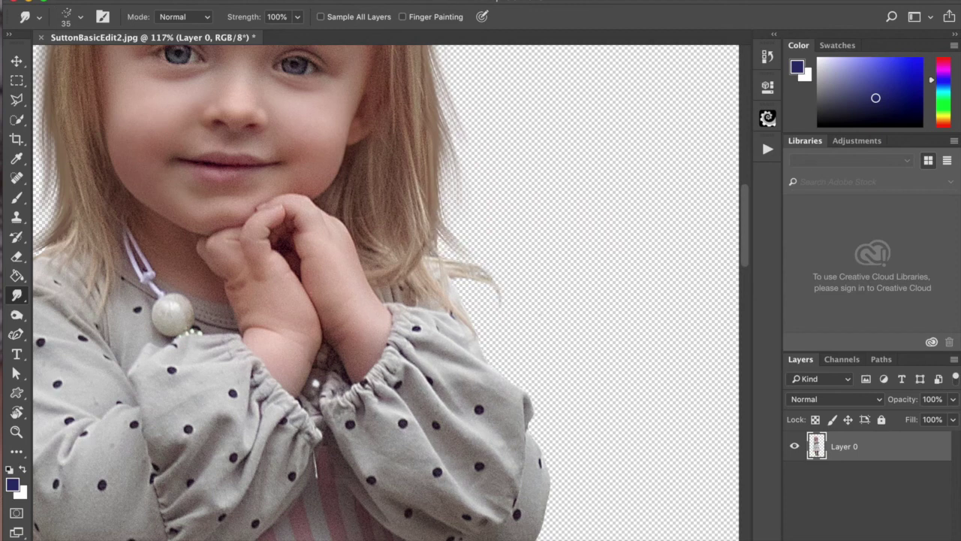
Extend the loose curl at the right shoulder downward, and smudge more strands out of the right hair edge beside the forehead.
mouse_move(446, 206)
mouse_down()
mouse_move(493, 283)
mouse_move(512, 337)
mouse_up()
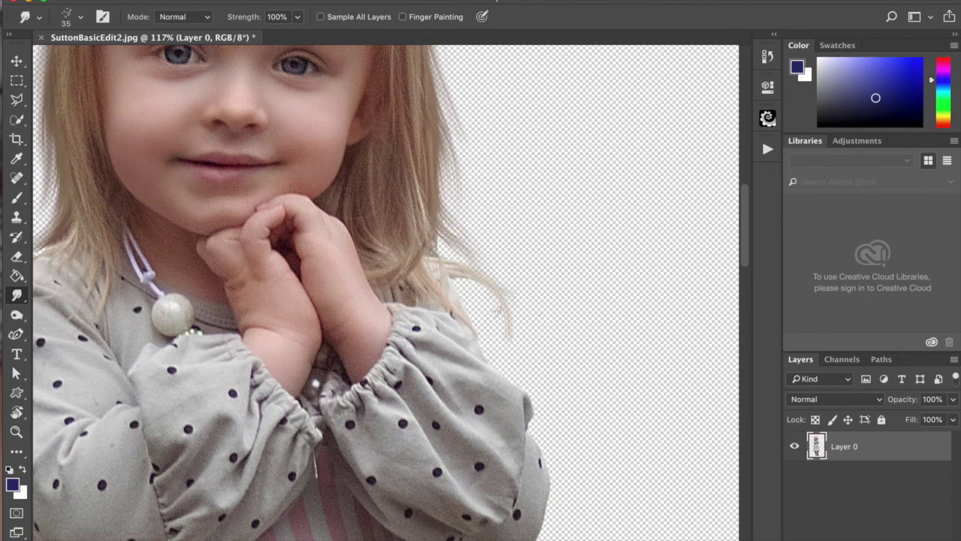
drag(570, 318, 571, 322)
scroll(572, 321, up, 5)
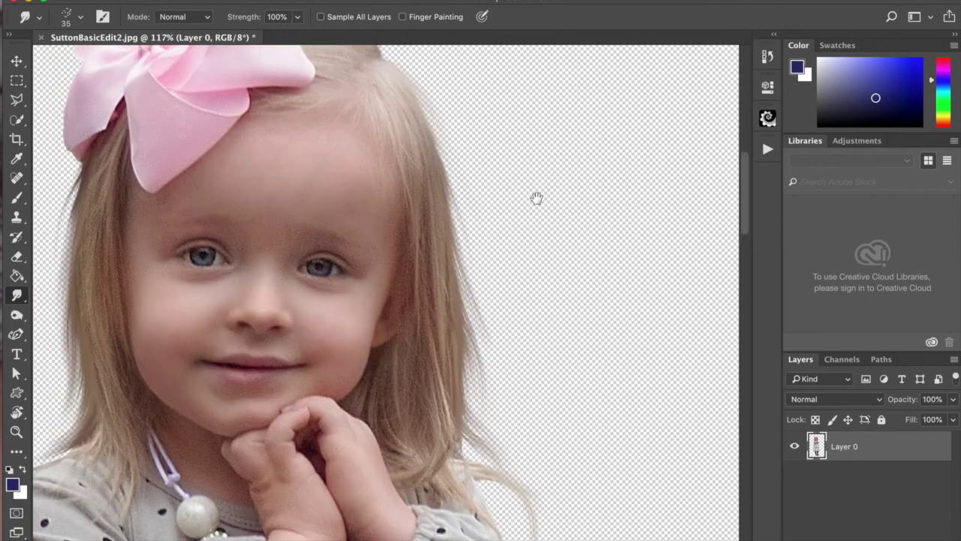
mouse_move(436, 139)
mouse_down()
mouse_move(459, 184)
mouse_move(463, 225)
mouse_up()
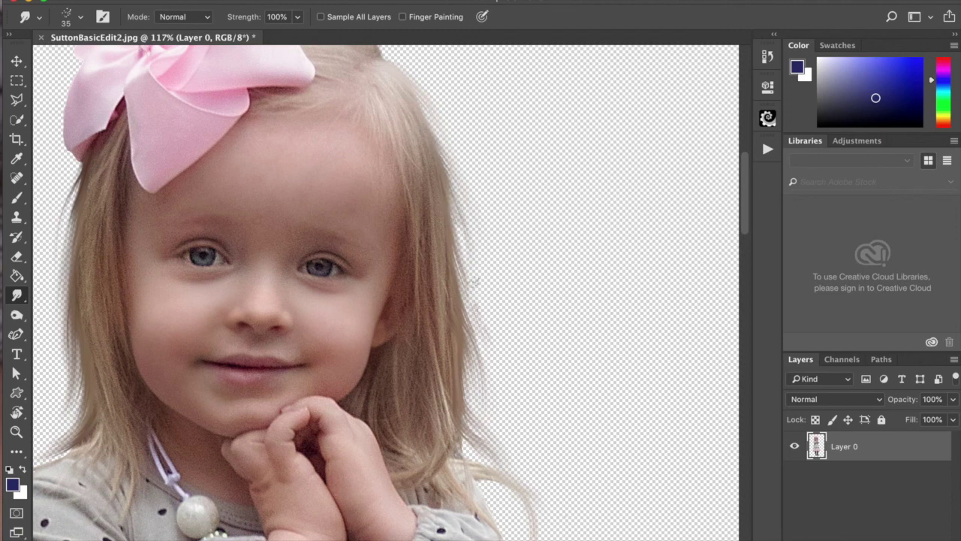
Examine the finished cutout of the girl from the smudged hair edges down to the dress hem and boots.
scroll(513, 373, down, 5)
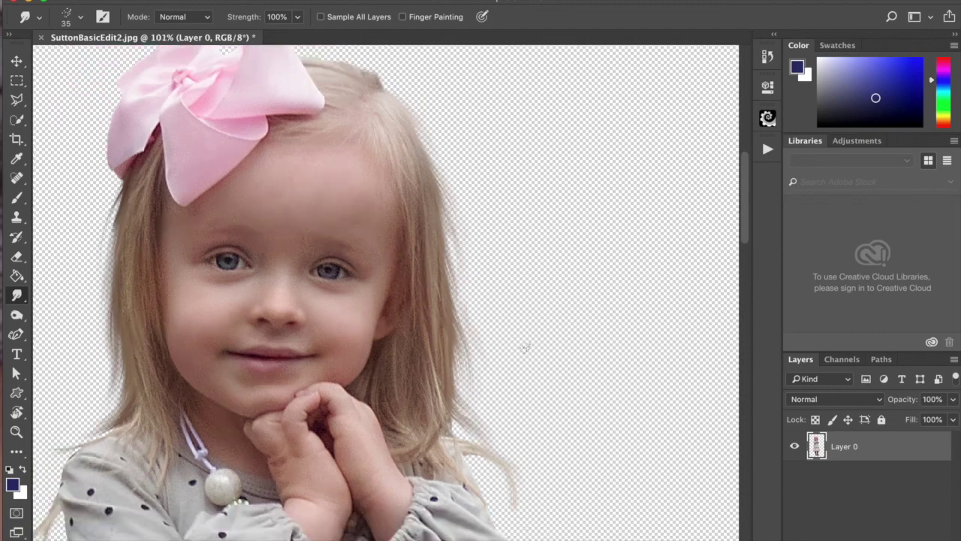
scroll(391, 289, down, 4)
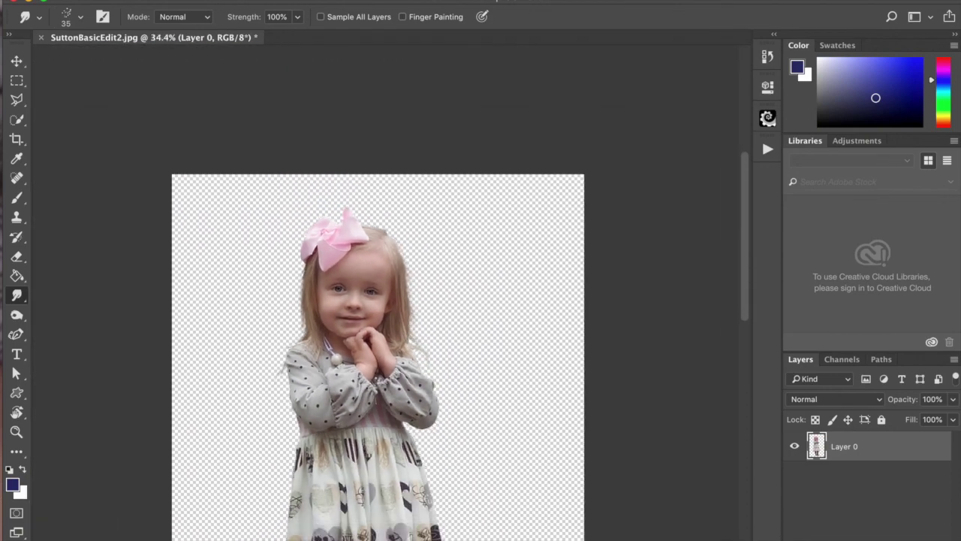
scroll(357, 289, down, 3)
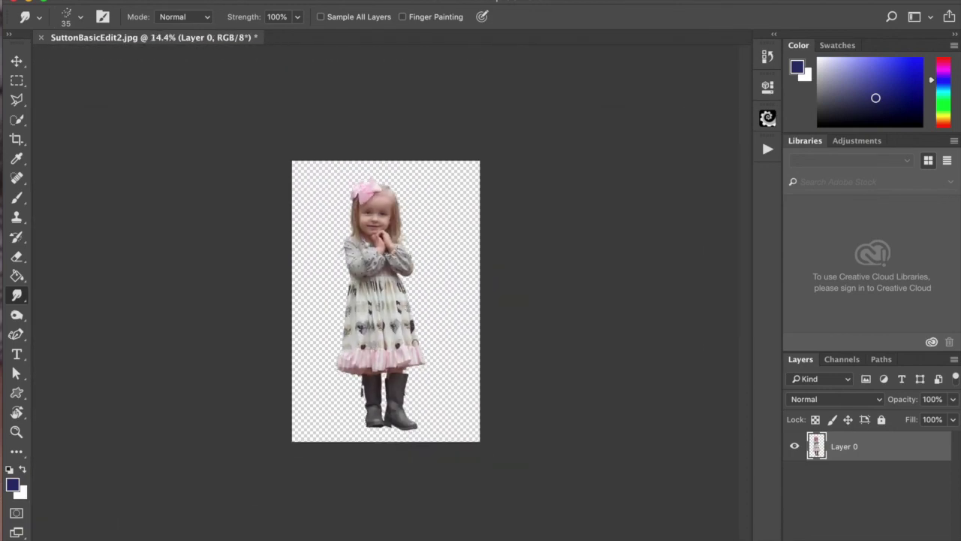
scroll(353, 286, up, 3)
scroll(386, 301, up, 4)
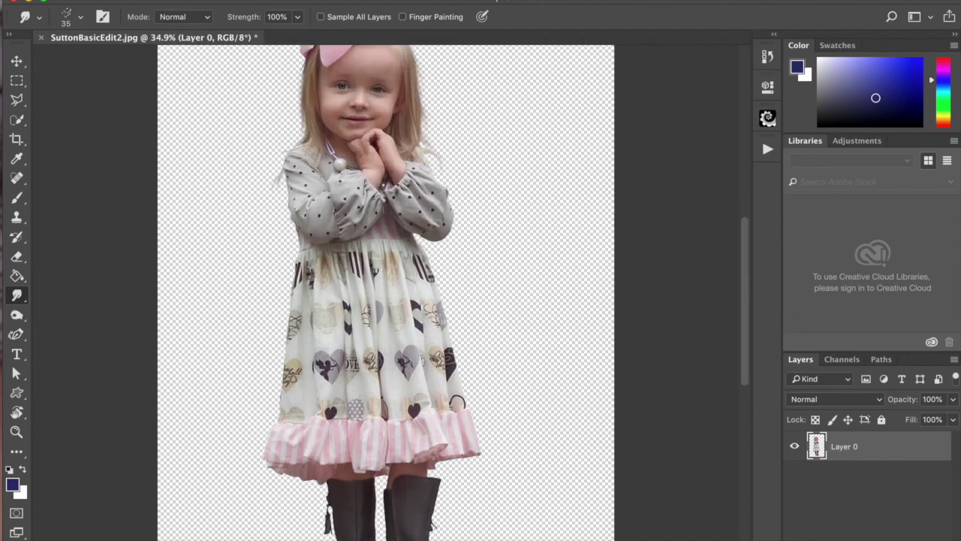
scroll(449, 368, up, 3)
scroll(449, 368, down, 2)
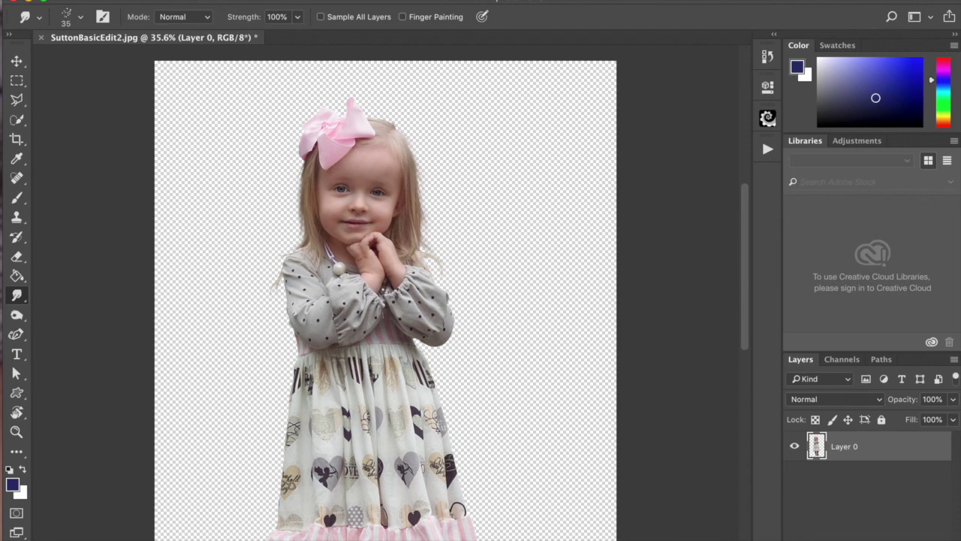
scroll(390, 292, down, 10)
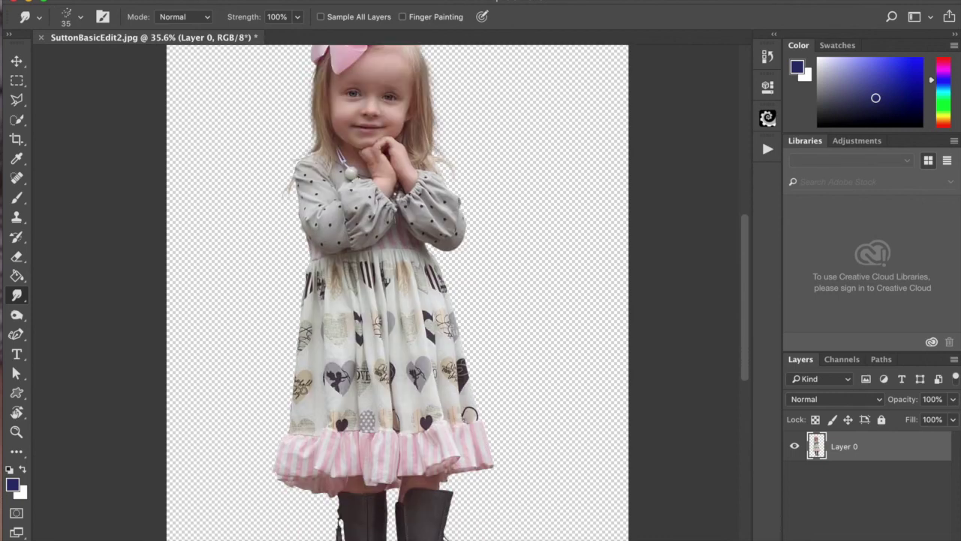
scroll(397, 293, up, 10)
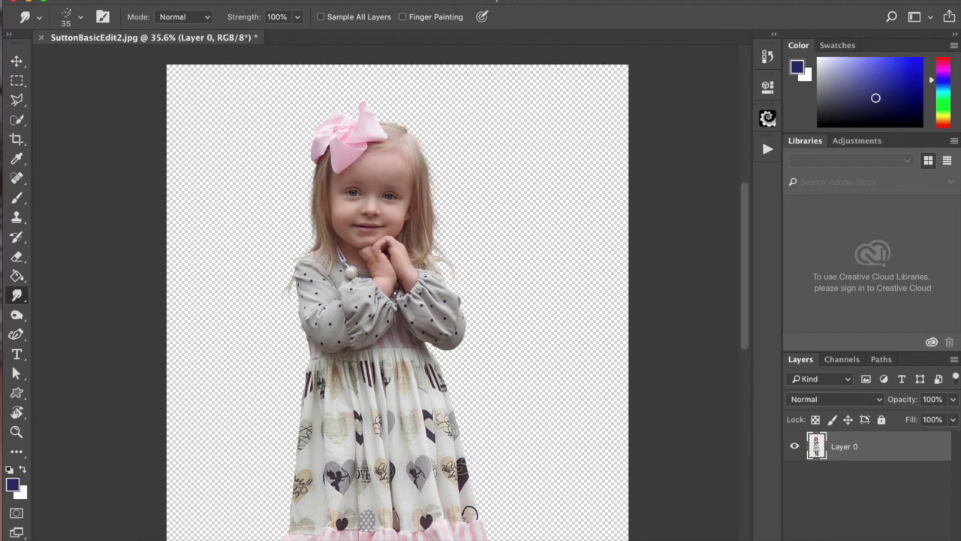
scroll(398, 301, down, 10)
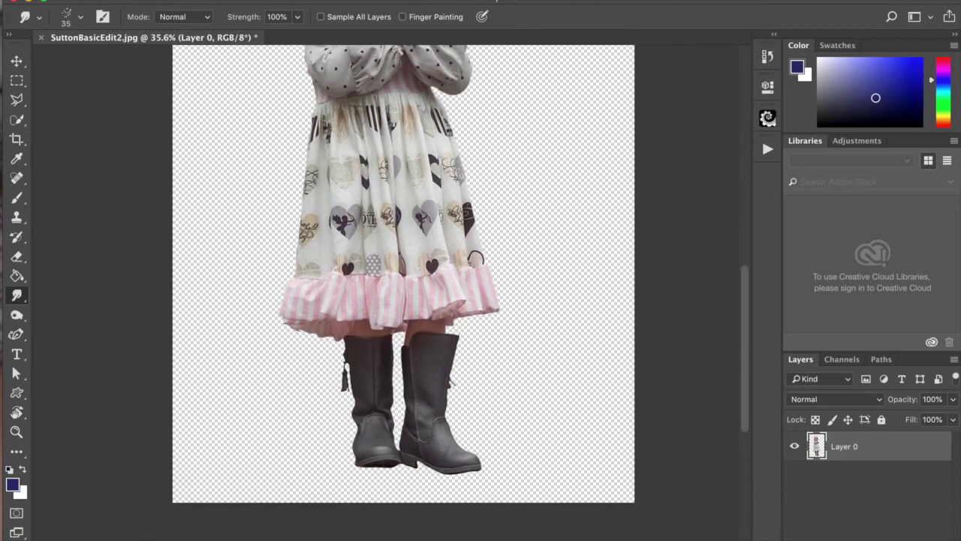
scroll(404, 293, up, 10)
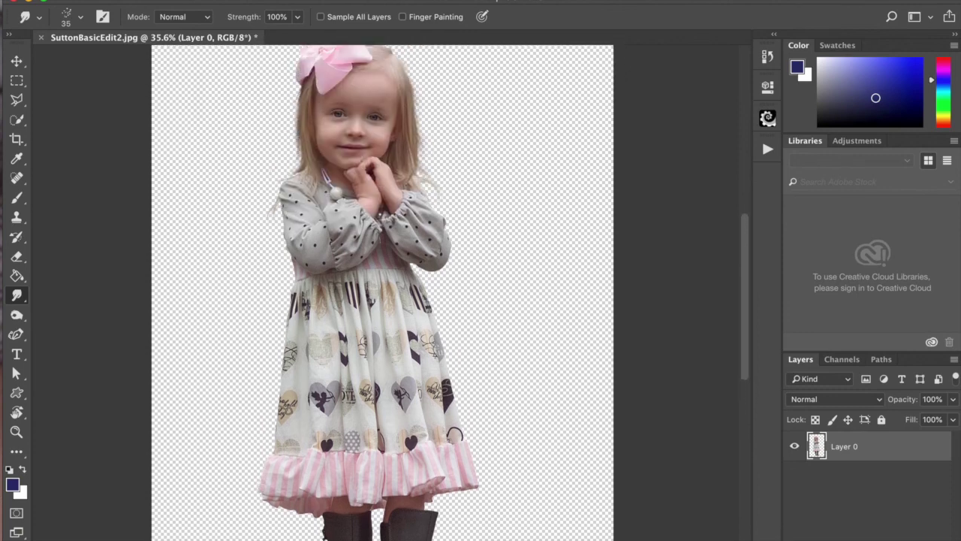
scroll(394, 292, up, 2)
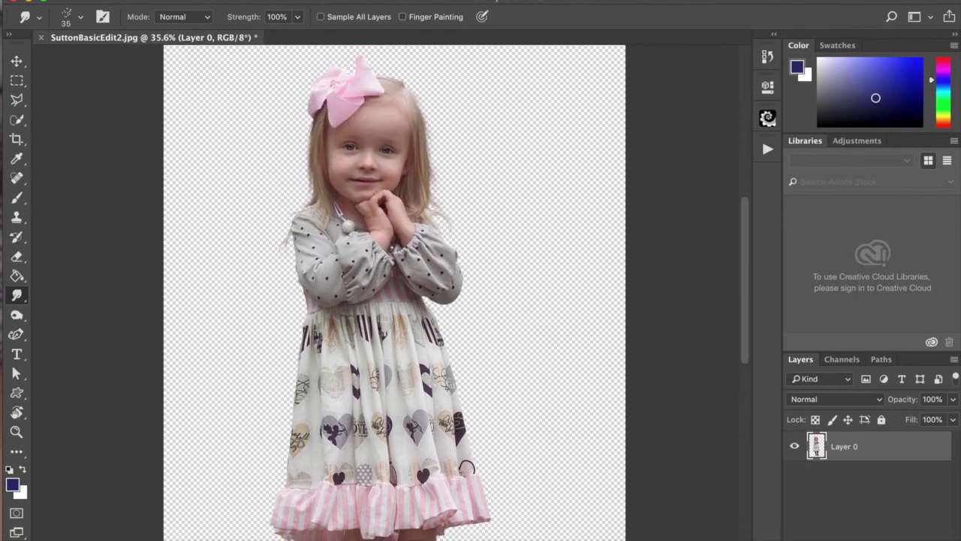